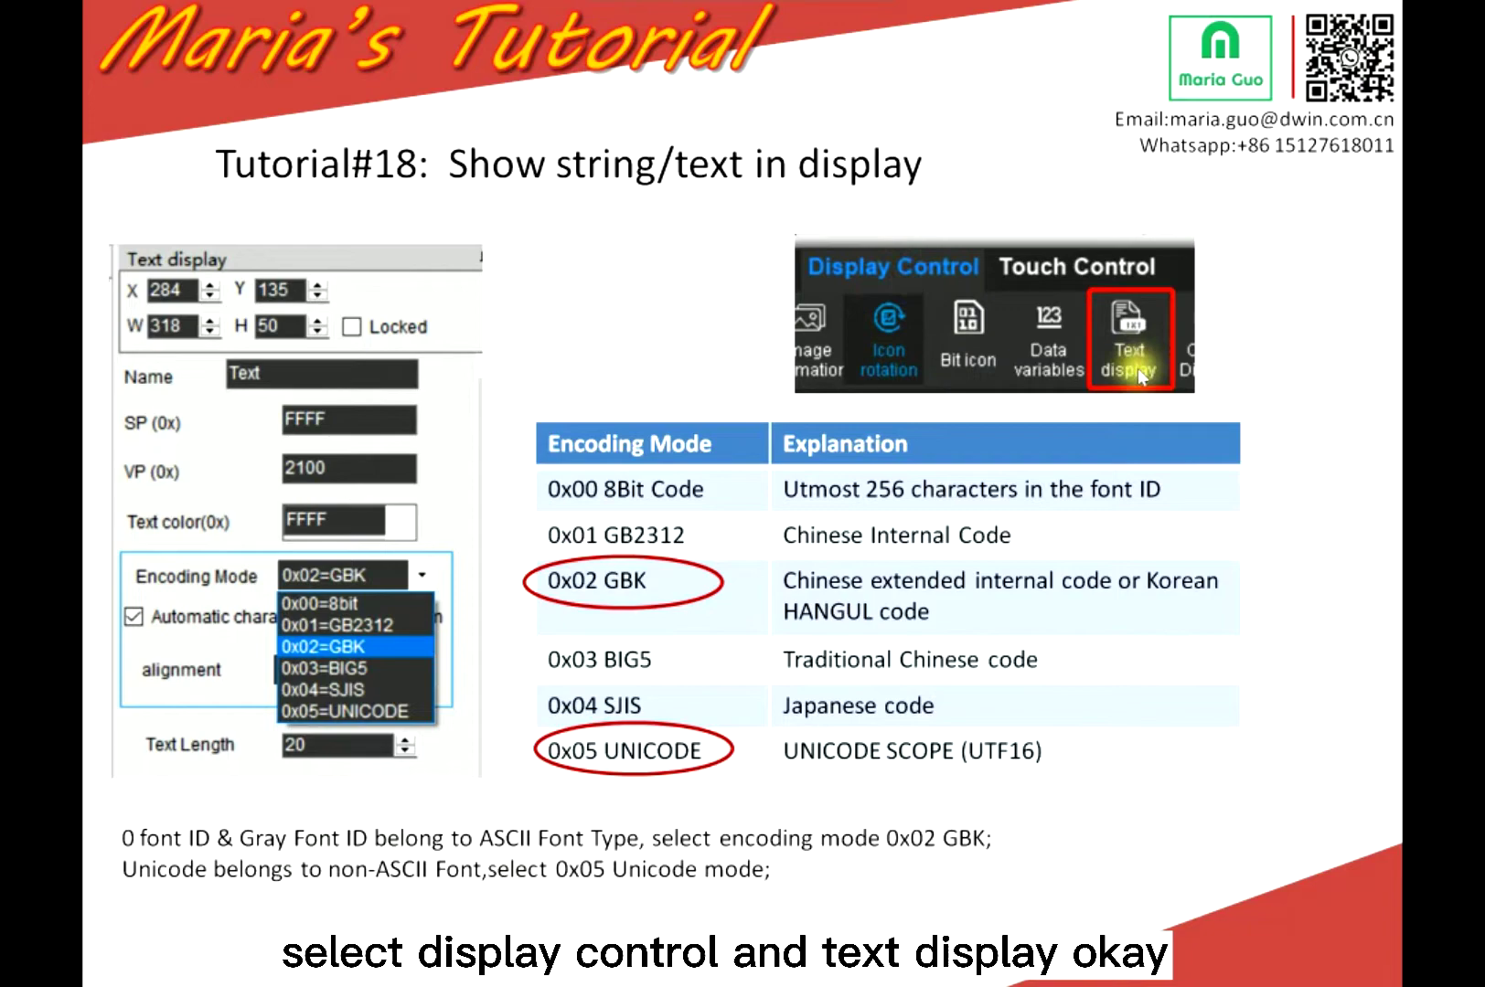
# End the text display tutorial slideshow with the 结束放映 (End Show) menu item.
pyautogui.rightClick(1318, 246)
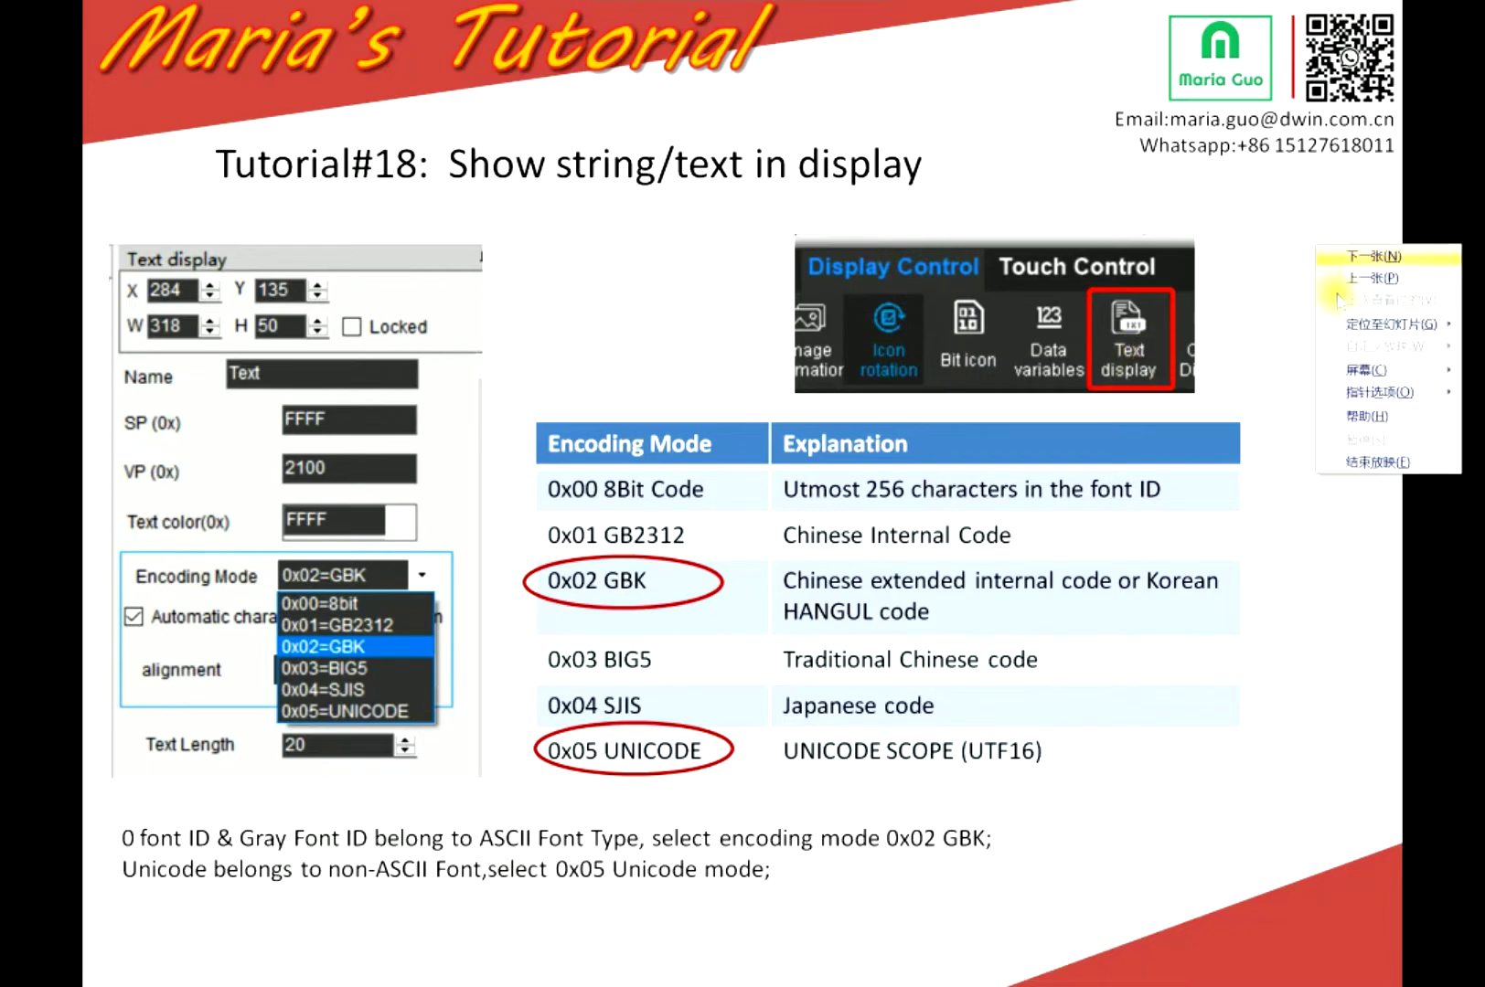
pyautogui.click(1346, 461)
# Drag the ASCII input box down to the Status row and select the Network name text display.
pyautogui.click(728, 966)
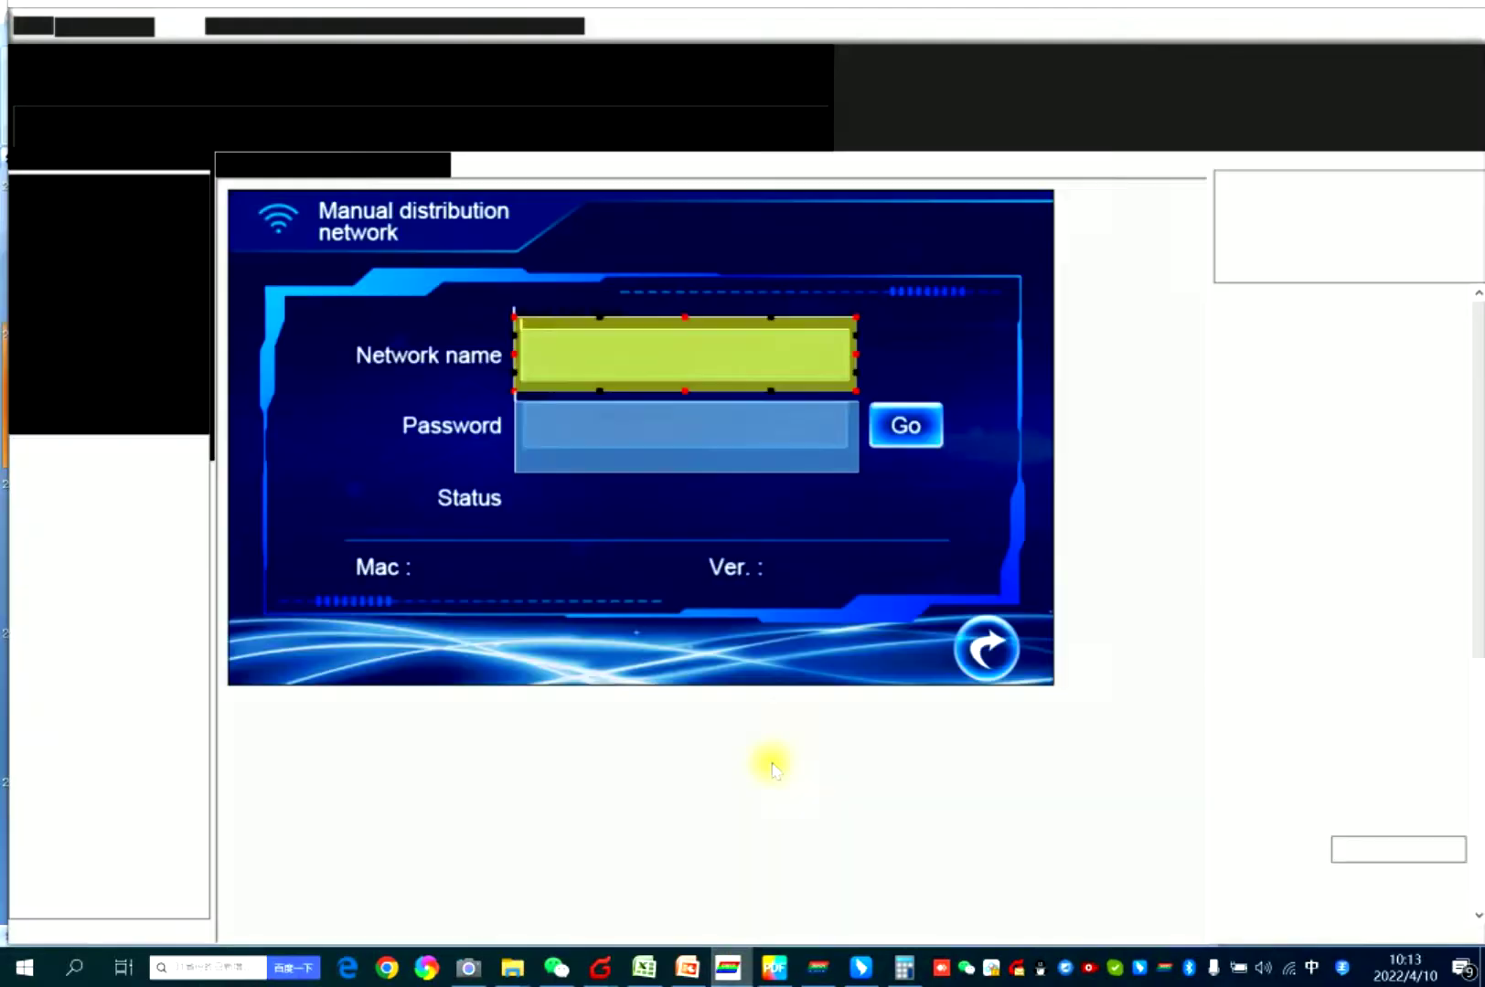
pyautogui.moveTo(630, 354); pyautogui.dragTo(446, 506)
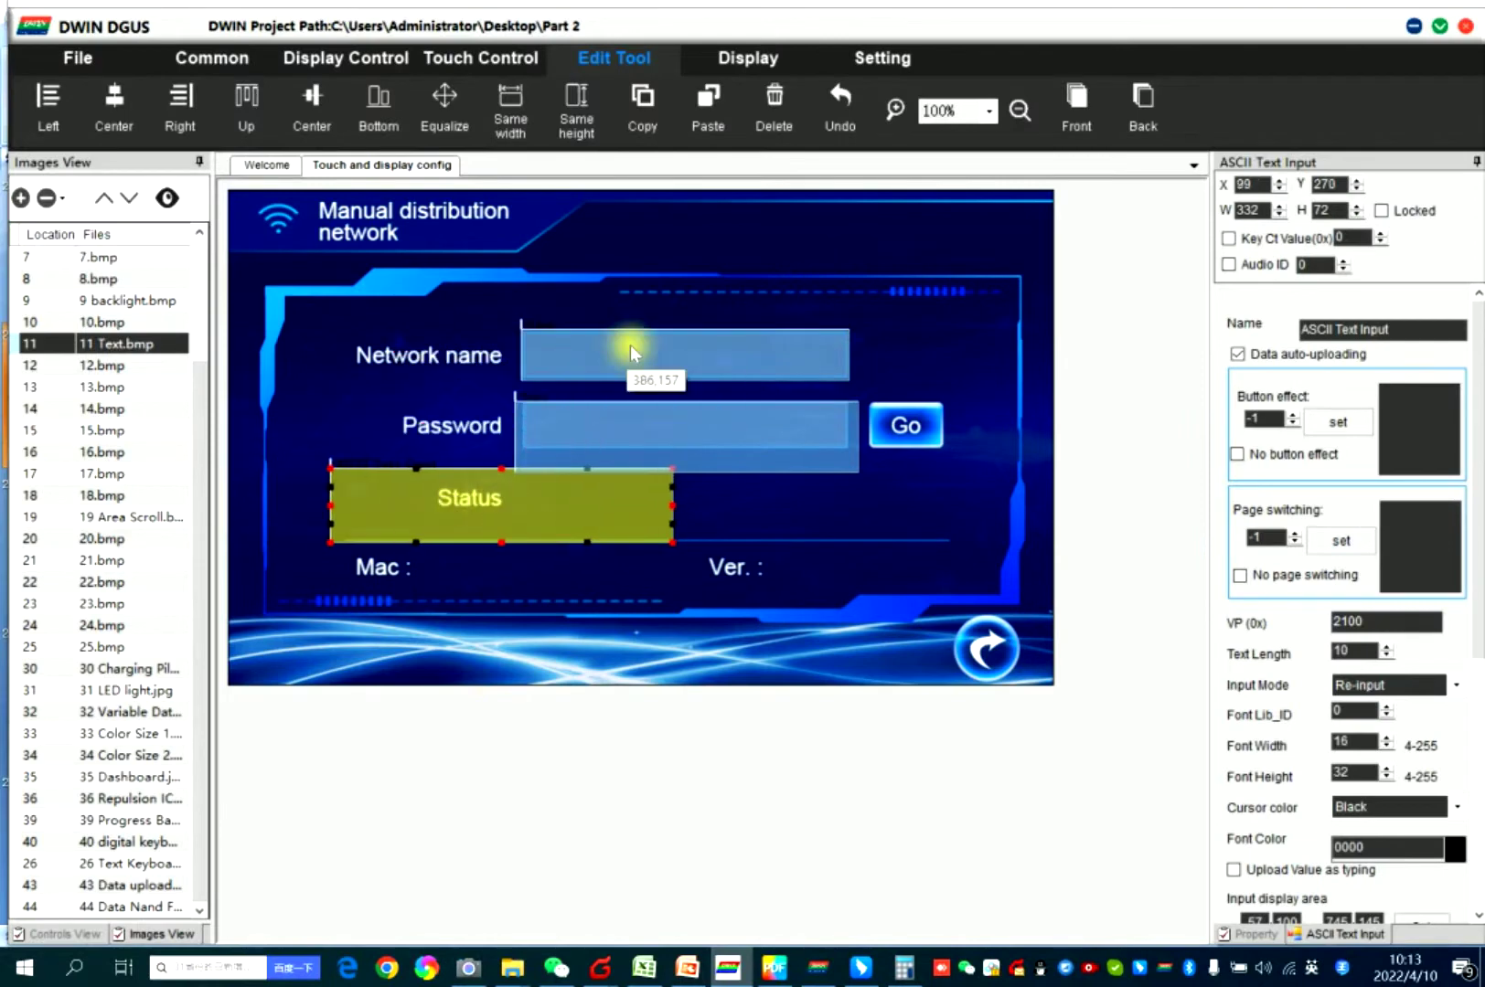
pyautogui.click(630, 347)
# Check the text display's VP address 2100 and view its colour picker without changing it.
pyautogui.click(319, 58)
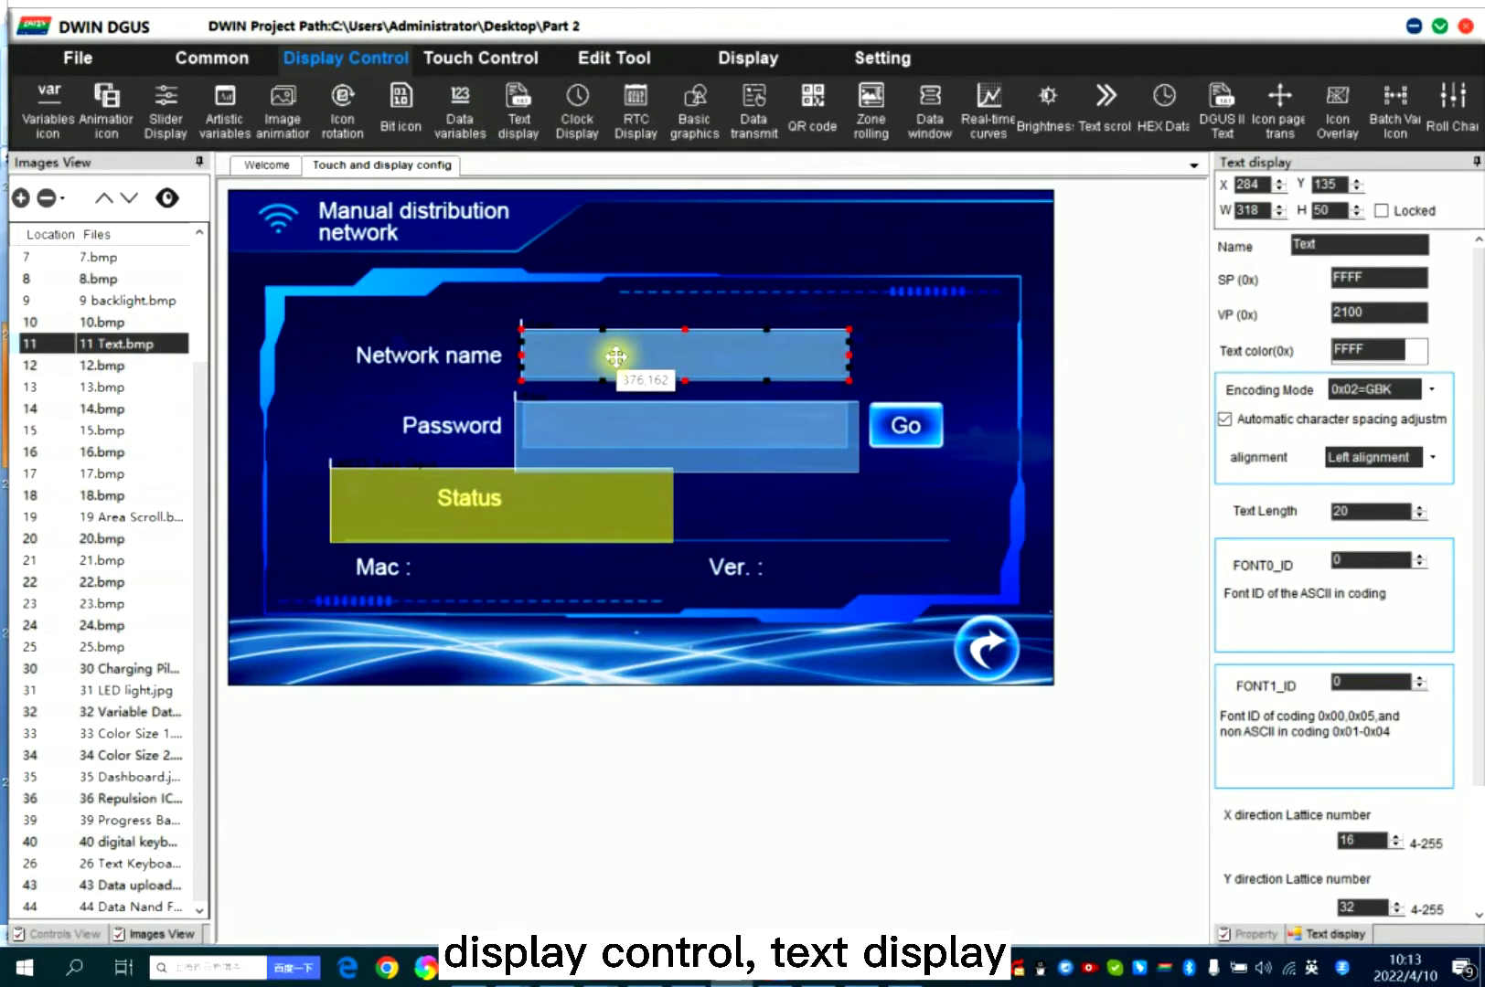
pyautogui.moveTo(1479, 326); pyautogui.dragTo(1479, 334)
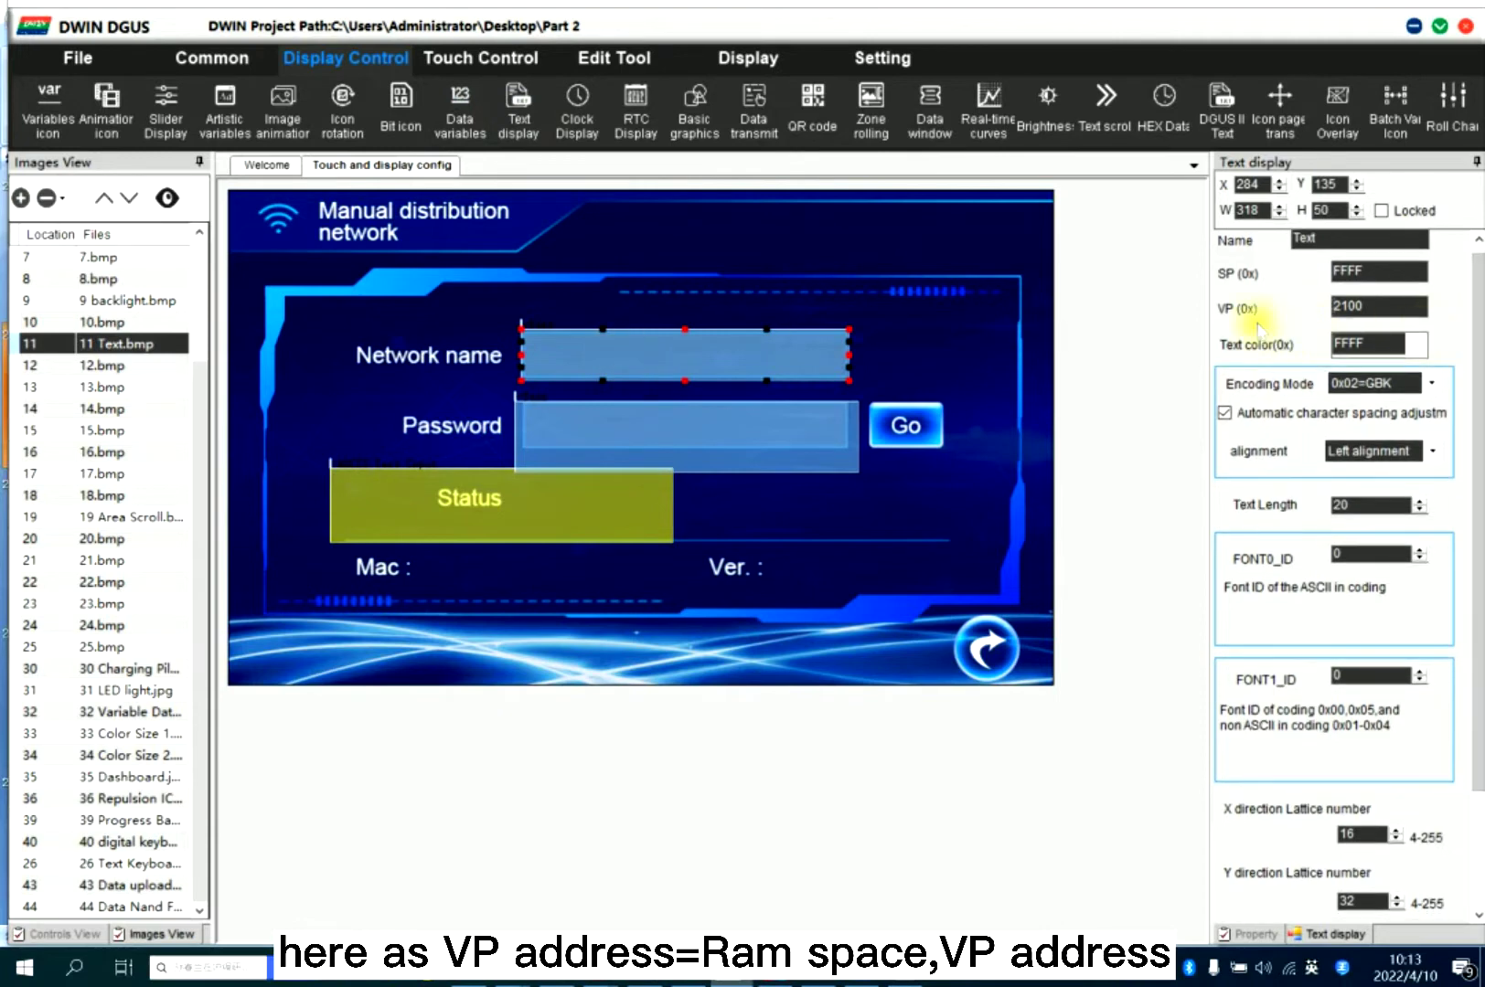
pyautogui.click(1381, 306)
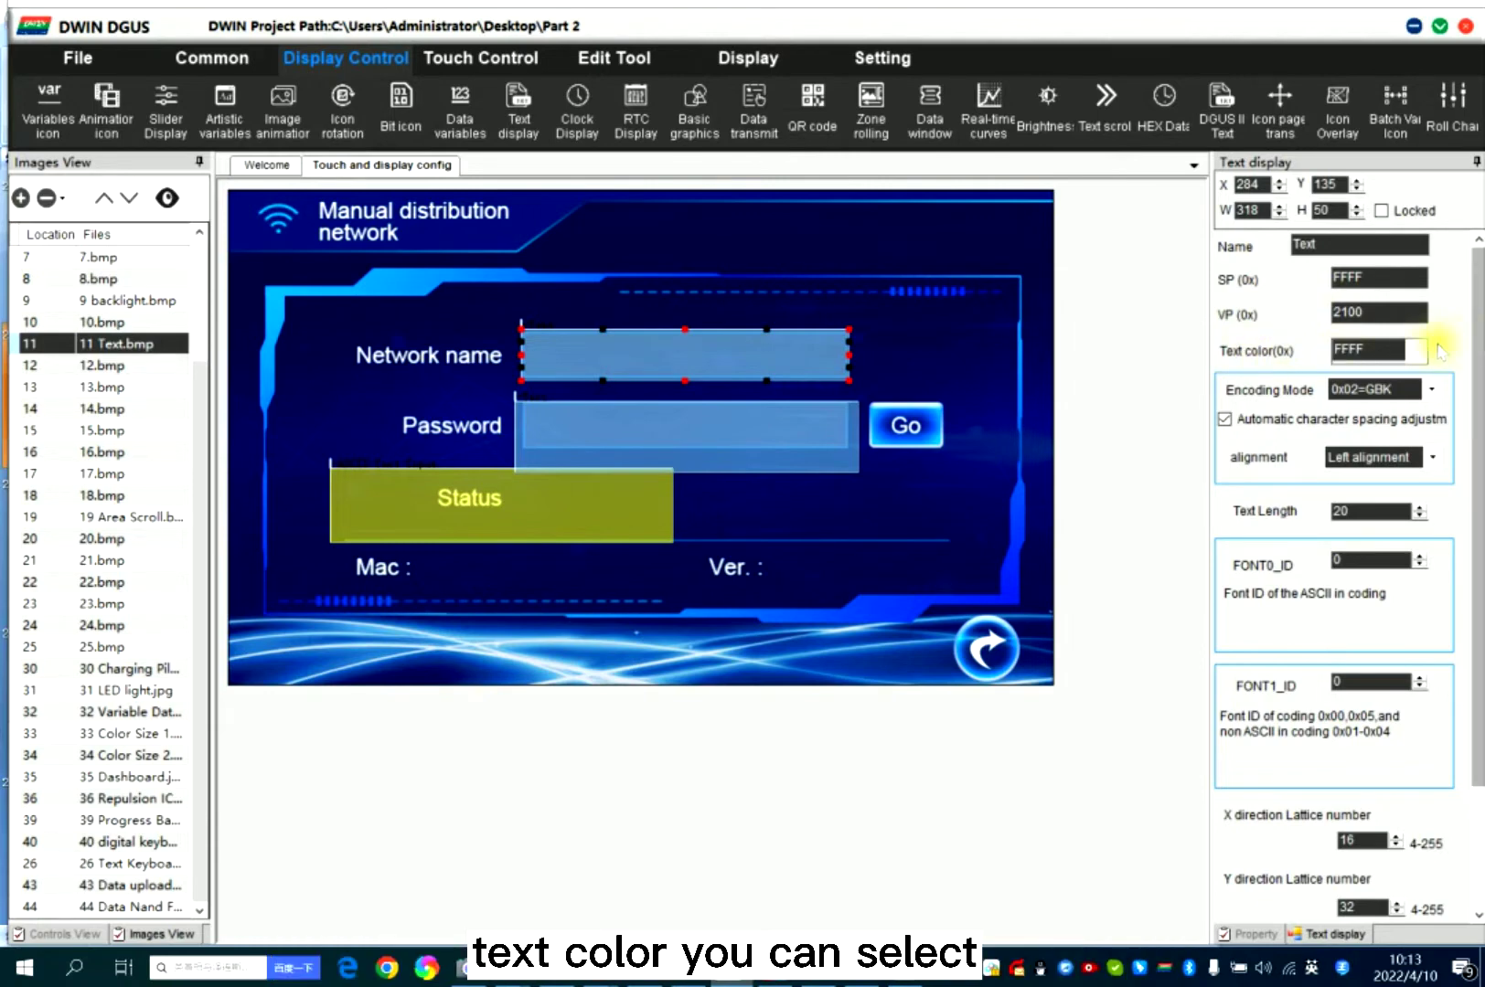
pyautogui.click(1410, 350)
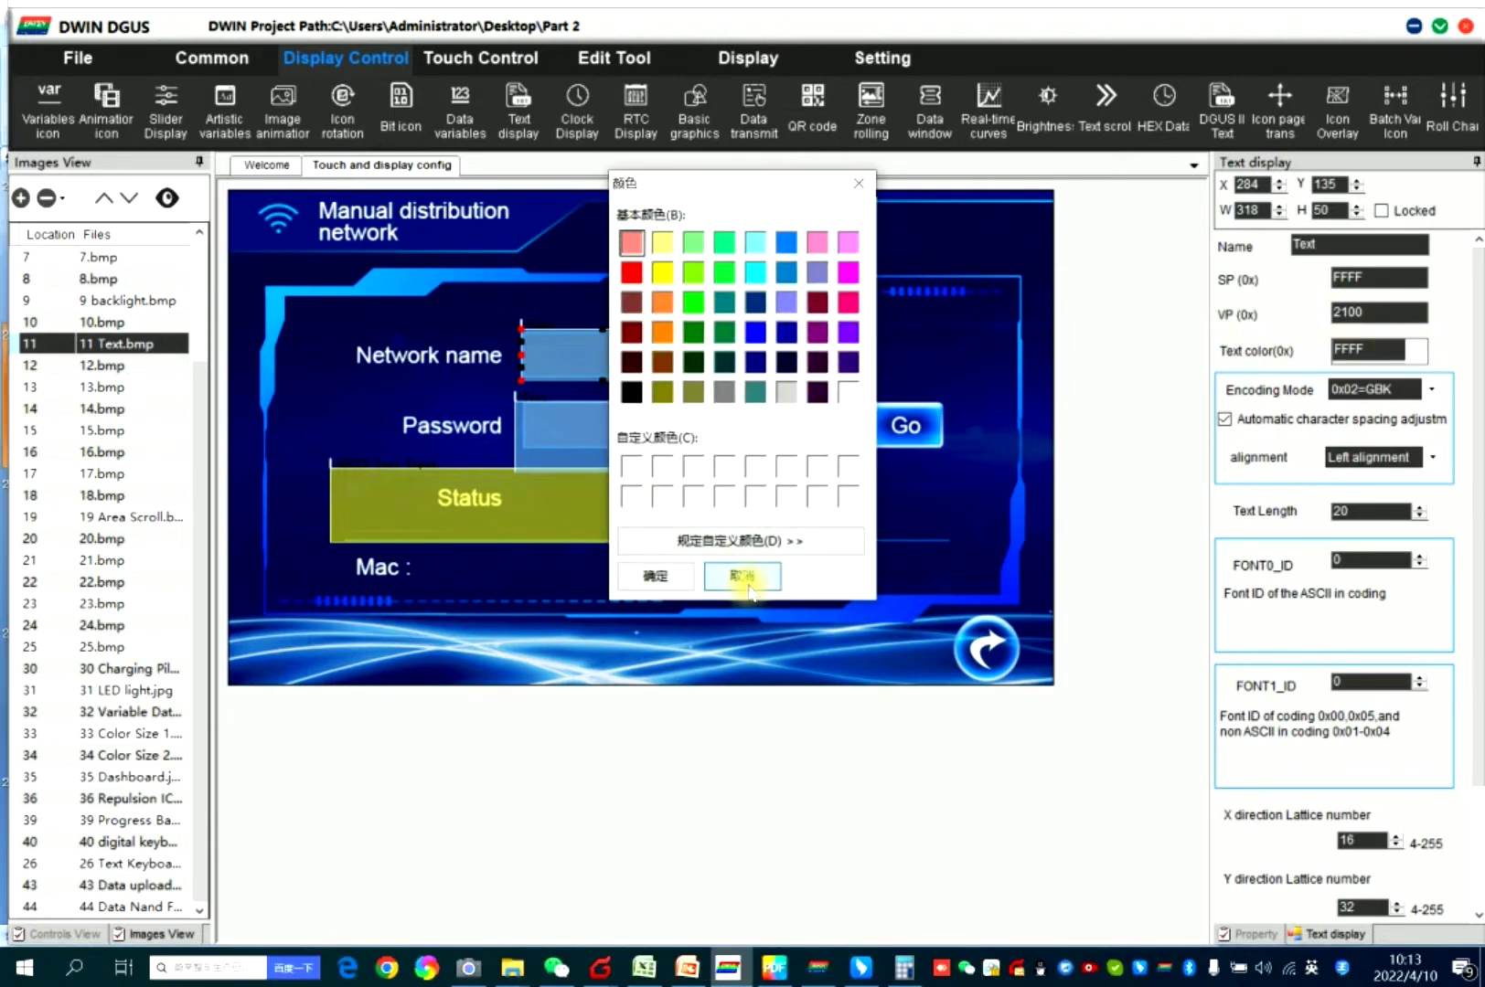
pyautogui.click(748, 575)
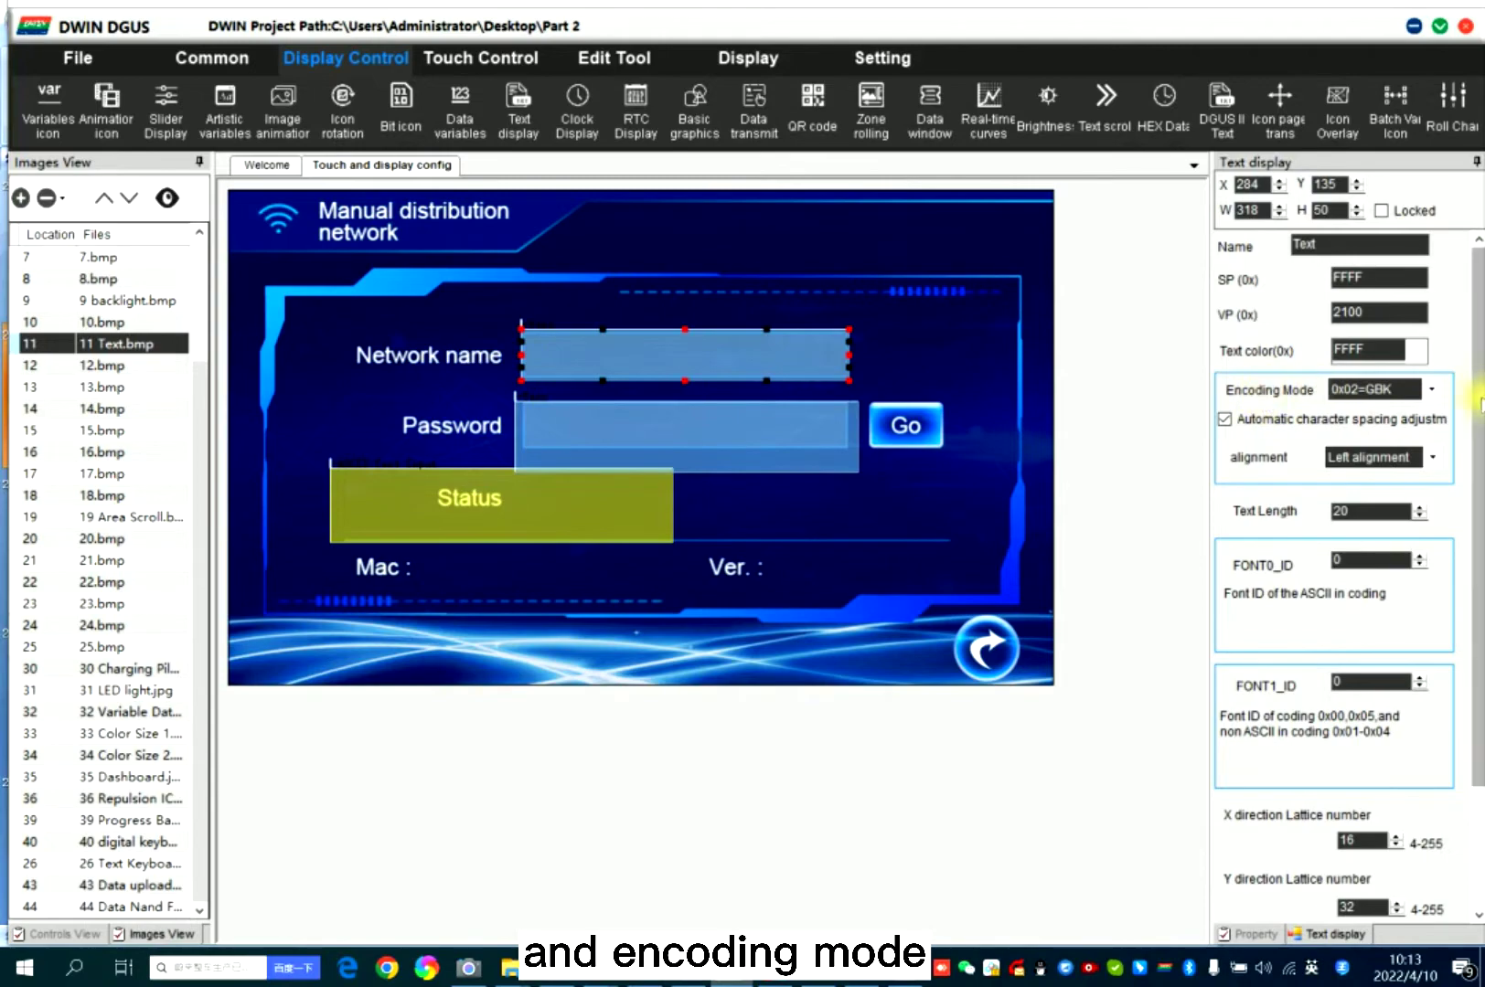
pyautogui.scroll(-1, 1392, 394)
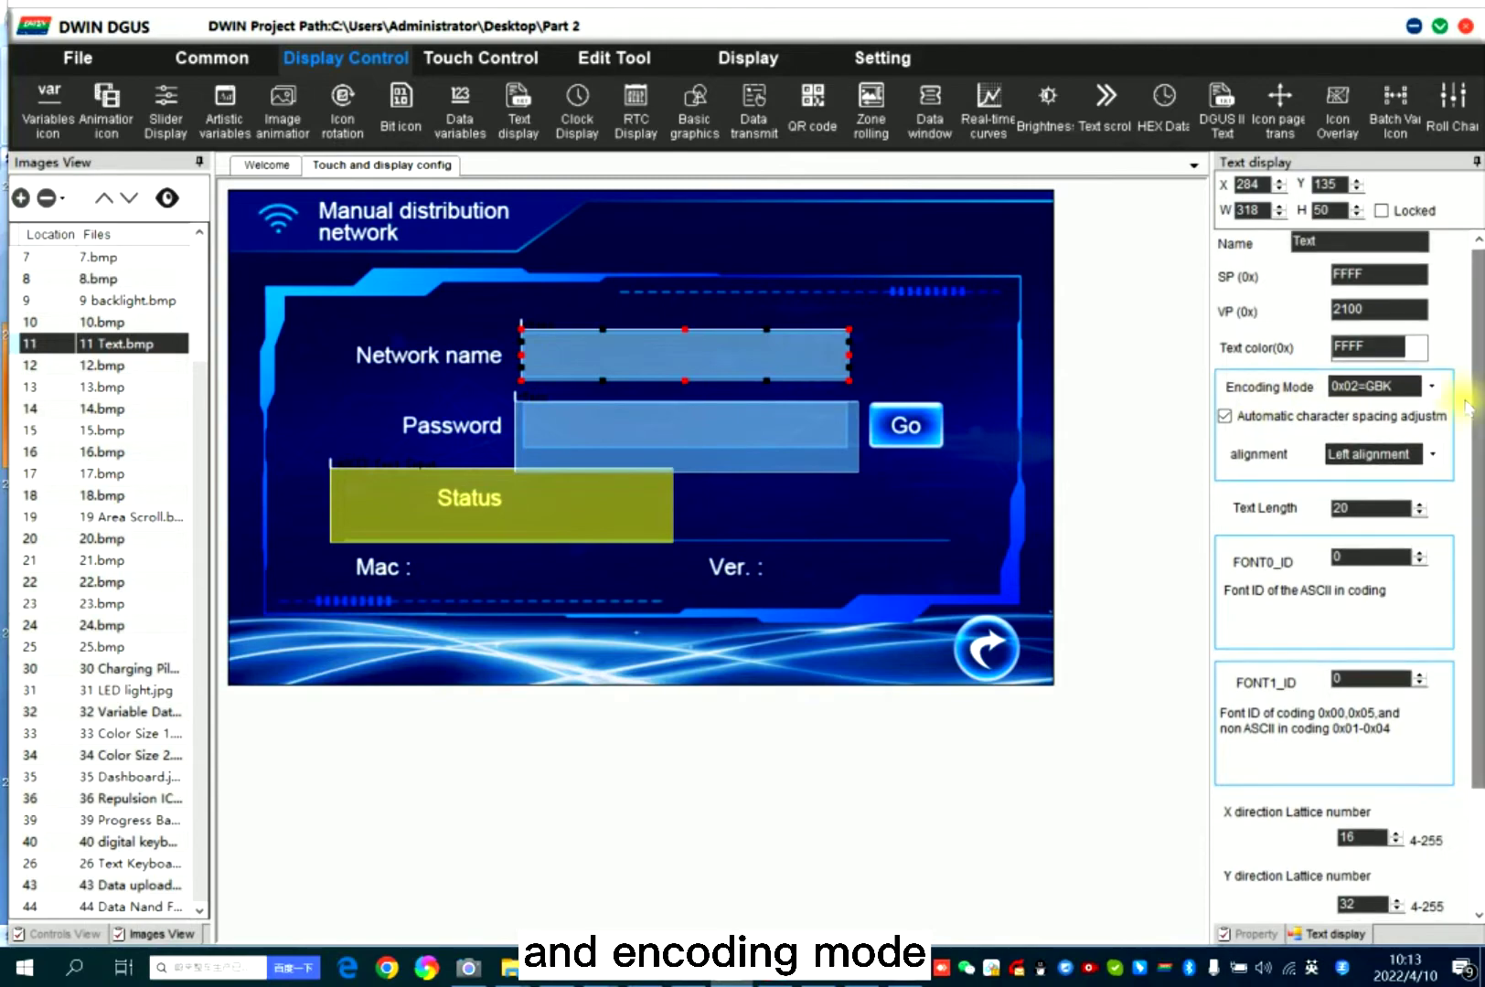
pyautogui.click(644, 966)
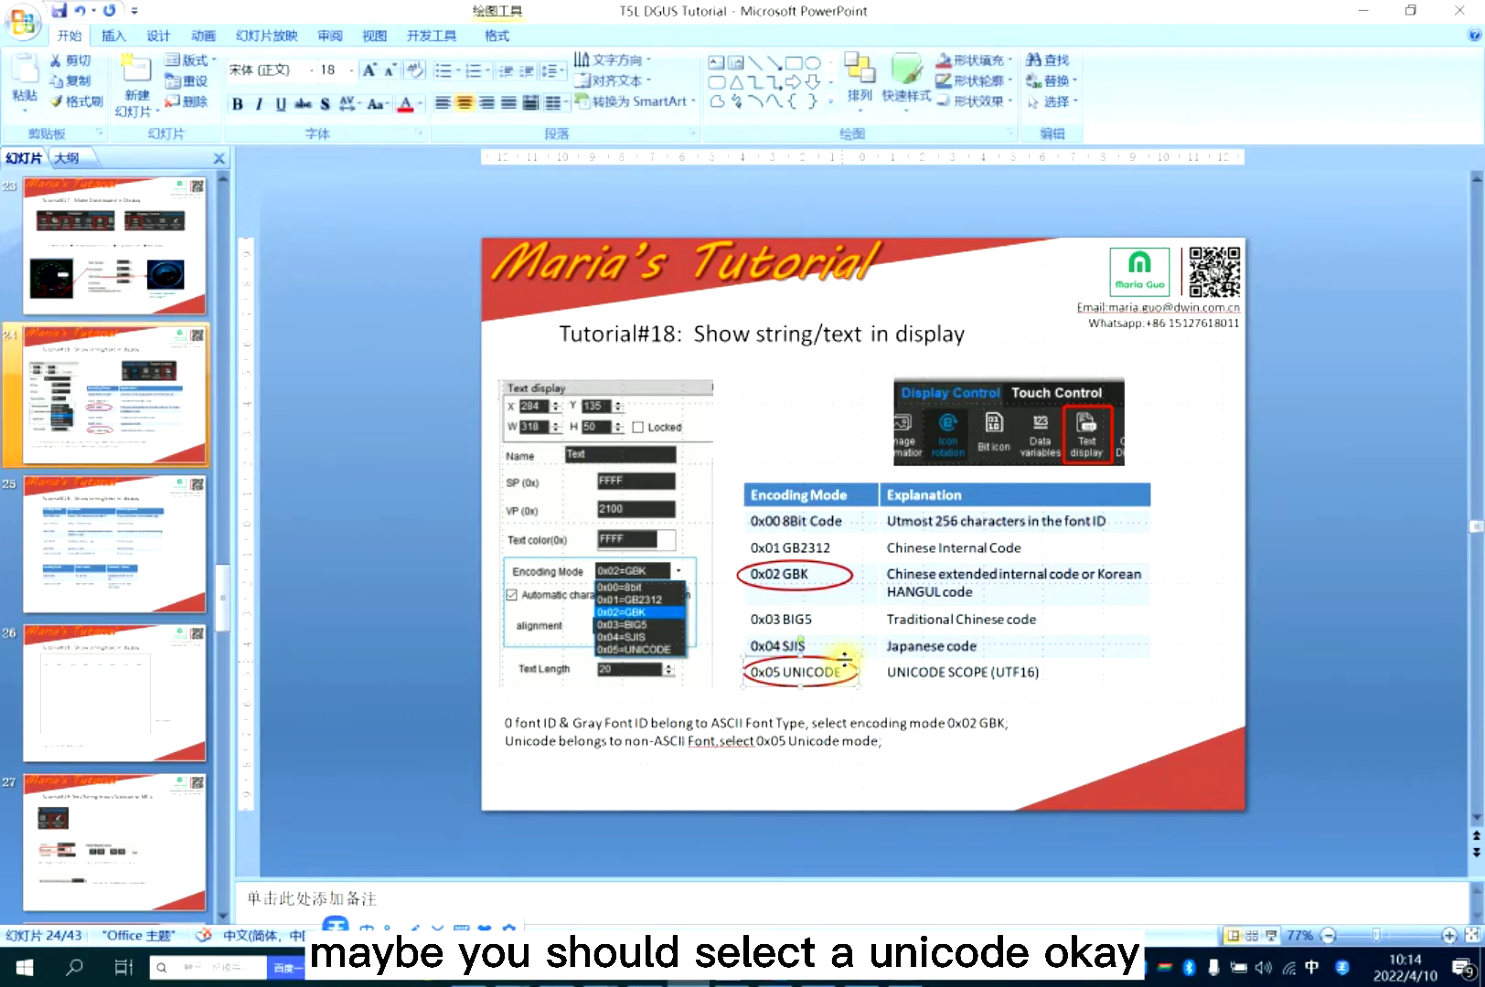
# Set Encoding Mode to 0x02=GBK and alignment to Left, and confirm Text Length is 20.
pyautogui.click(728, 967)
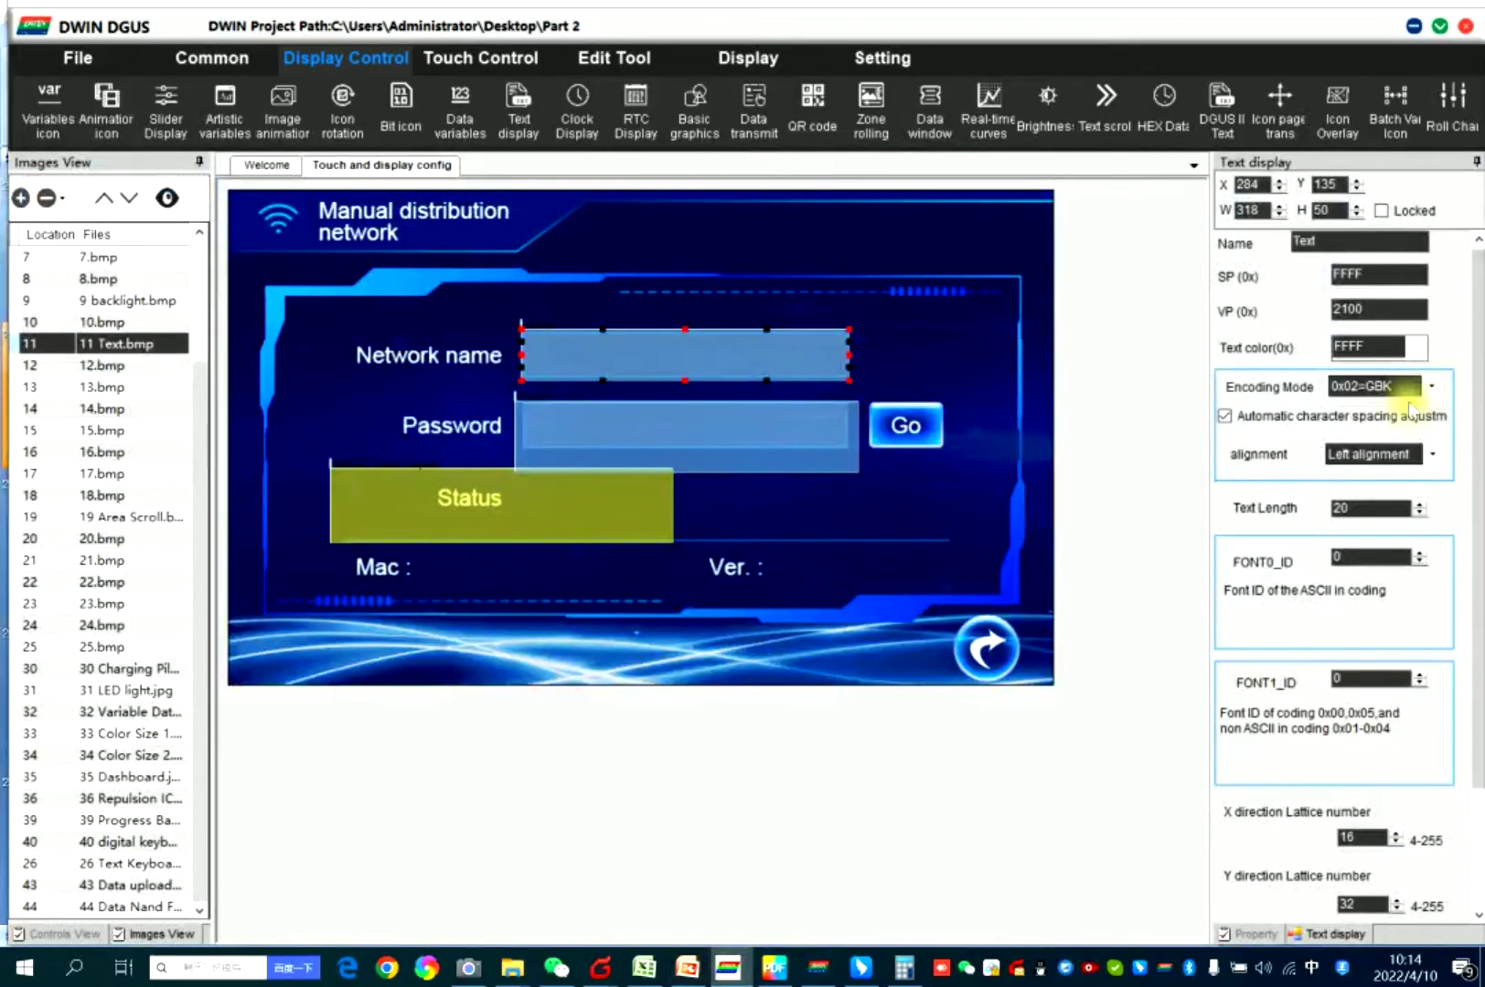
pyautogui.click(1381, 386)
pyautogui.click(1359, 441)
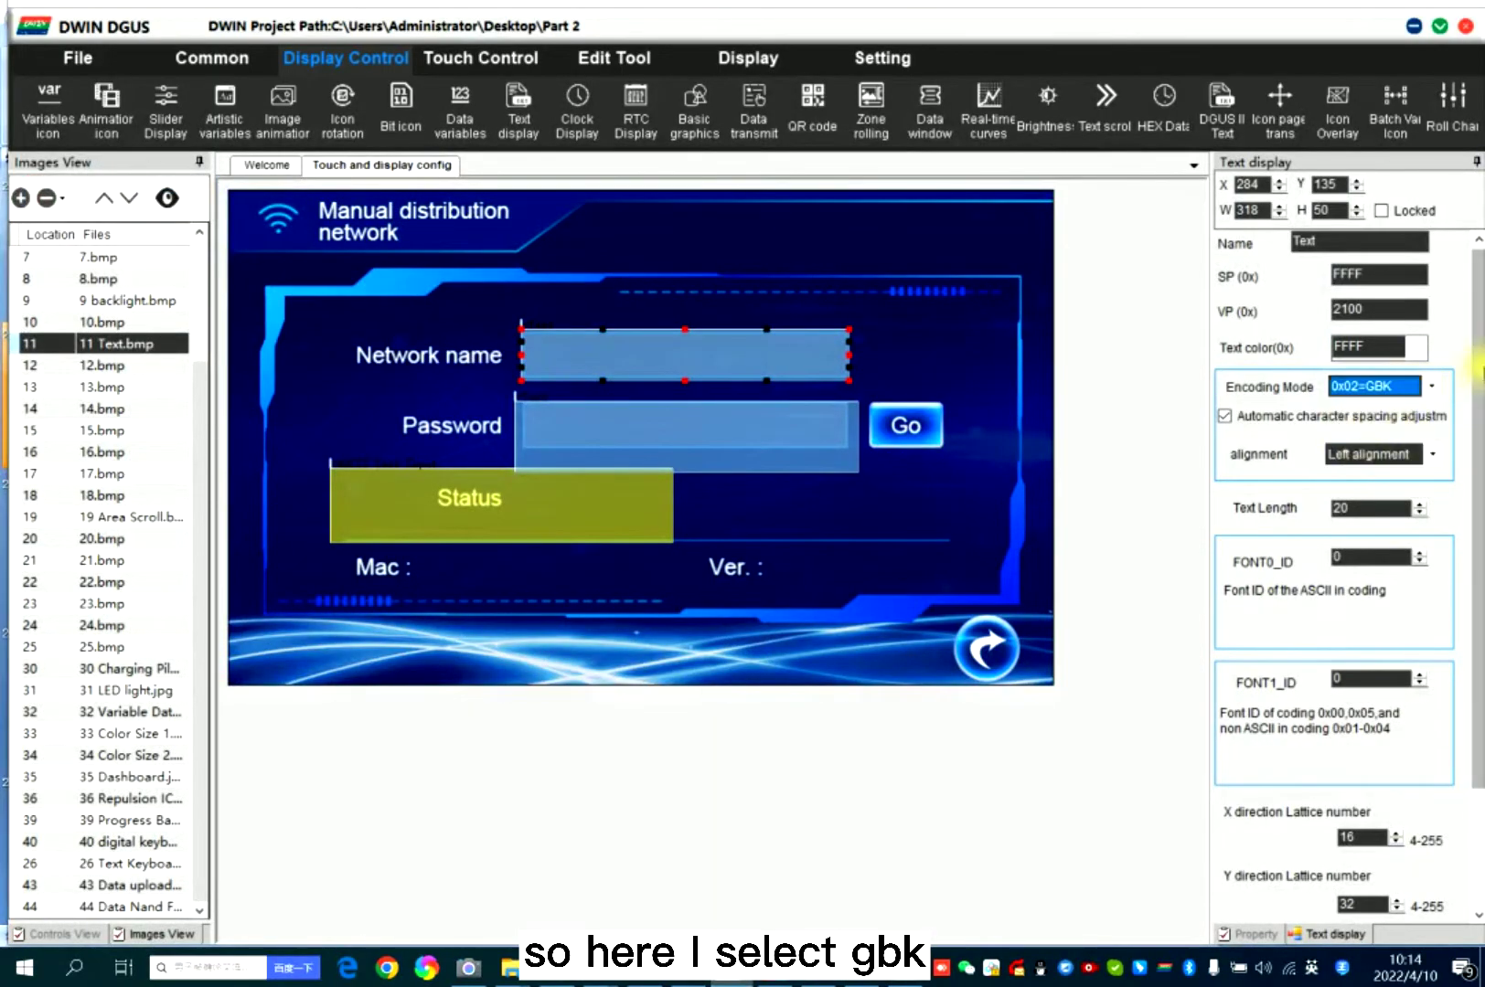
pyautogui.scroll(-2, 1334, 417)
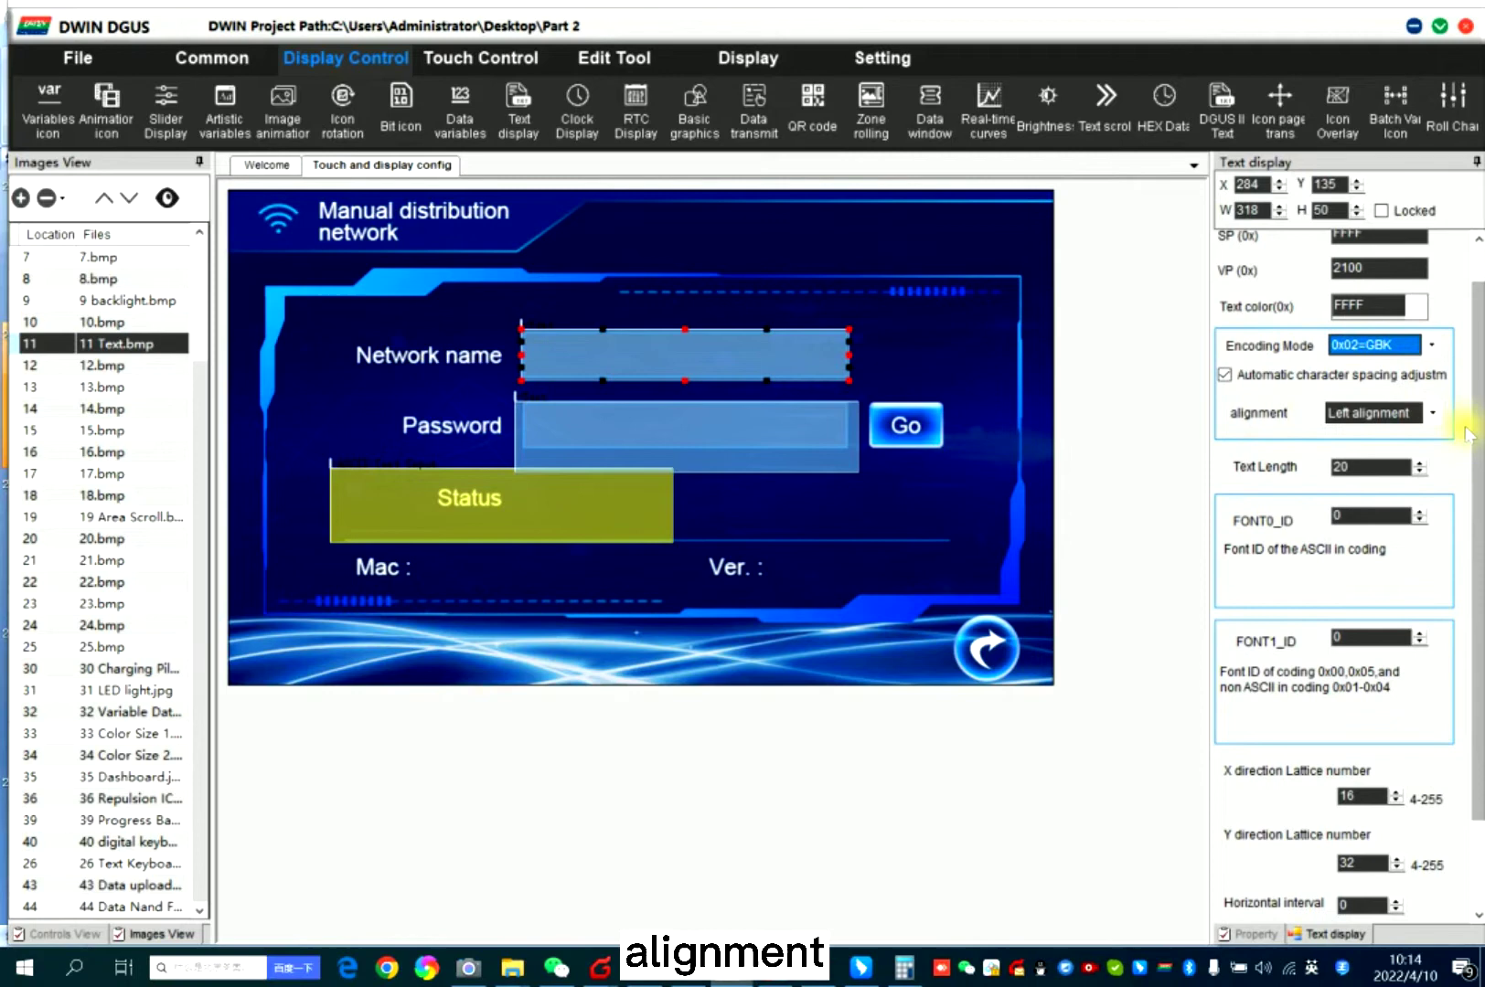
pyautogui.click(1434, 414)
pyautogui.click(1427, 415)
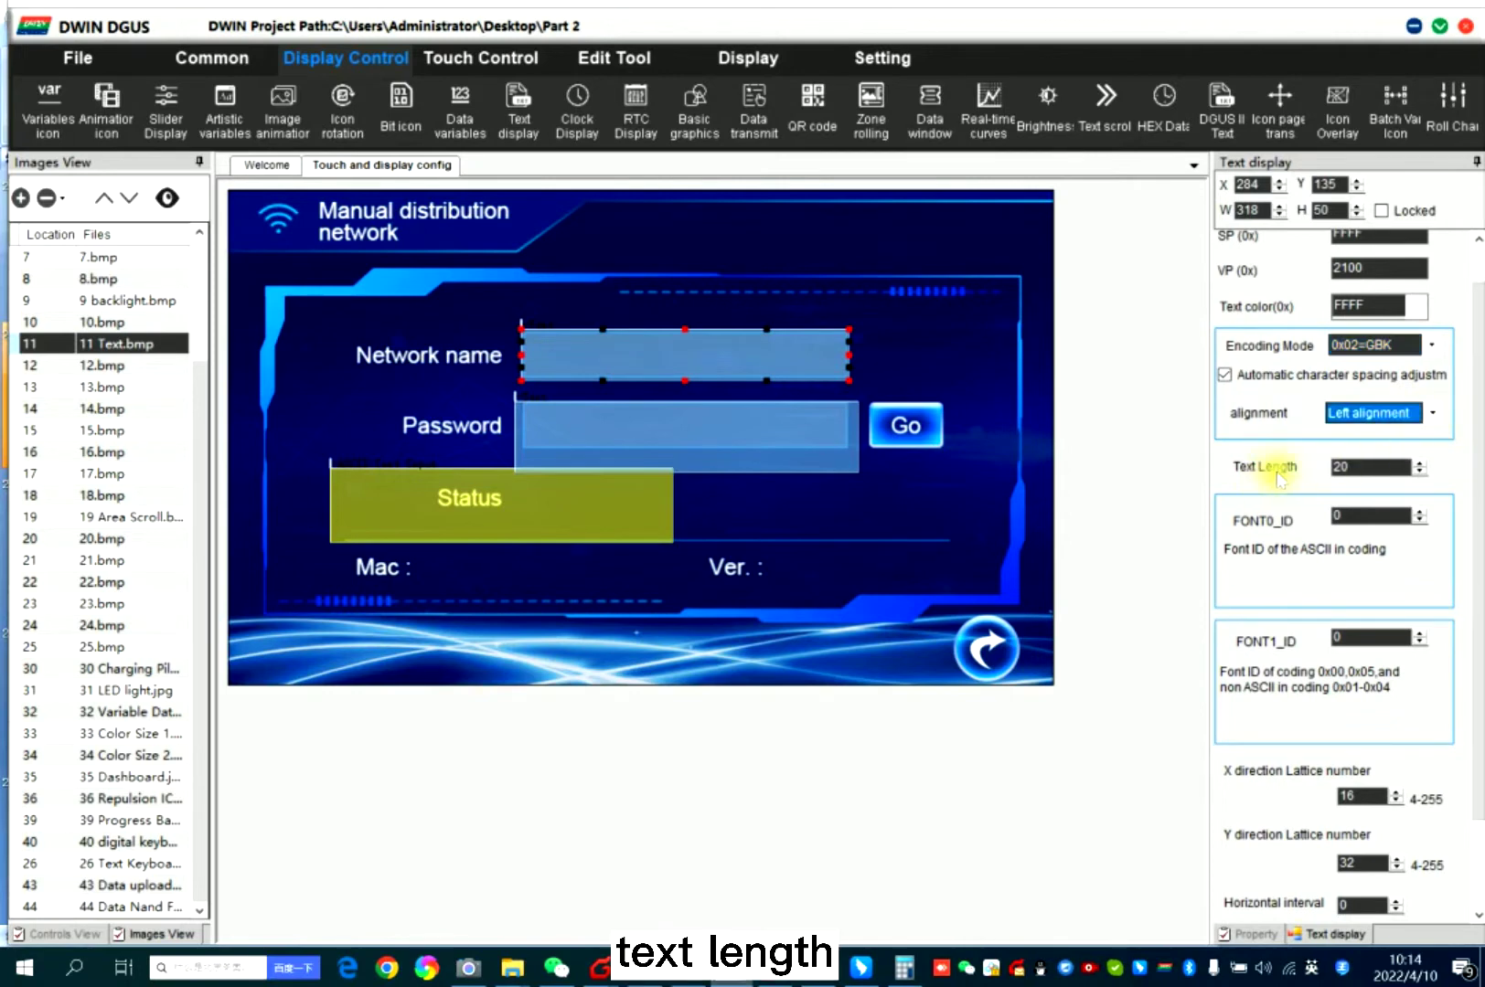
pyautogui.doubleClick(1363, 465)
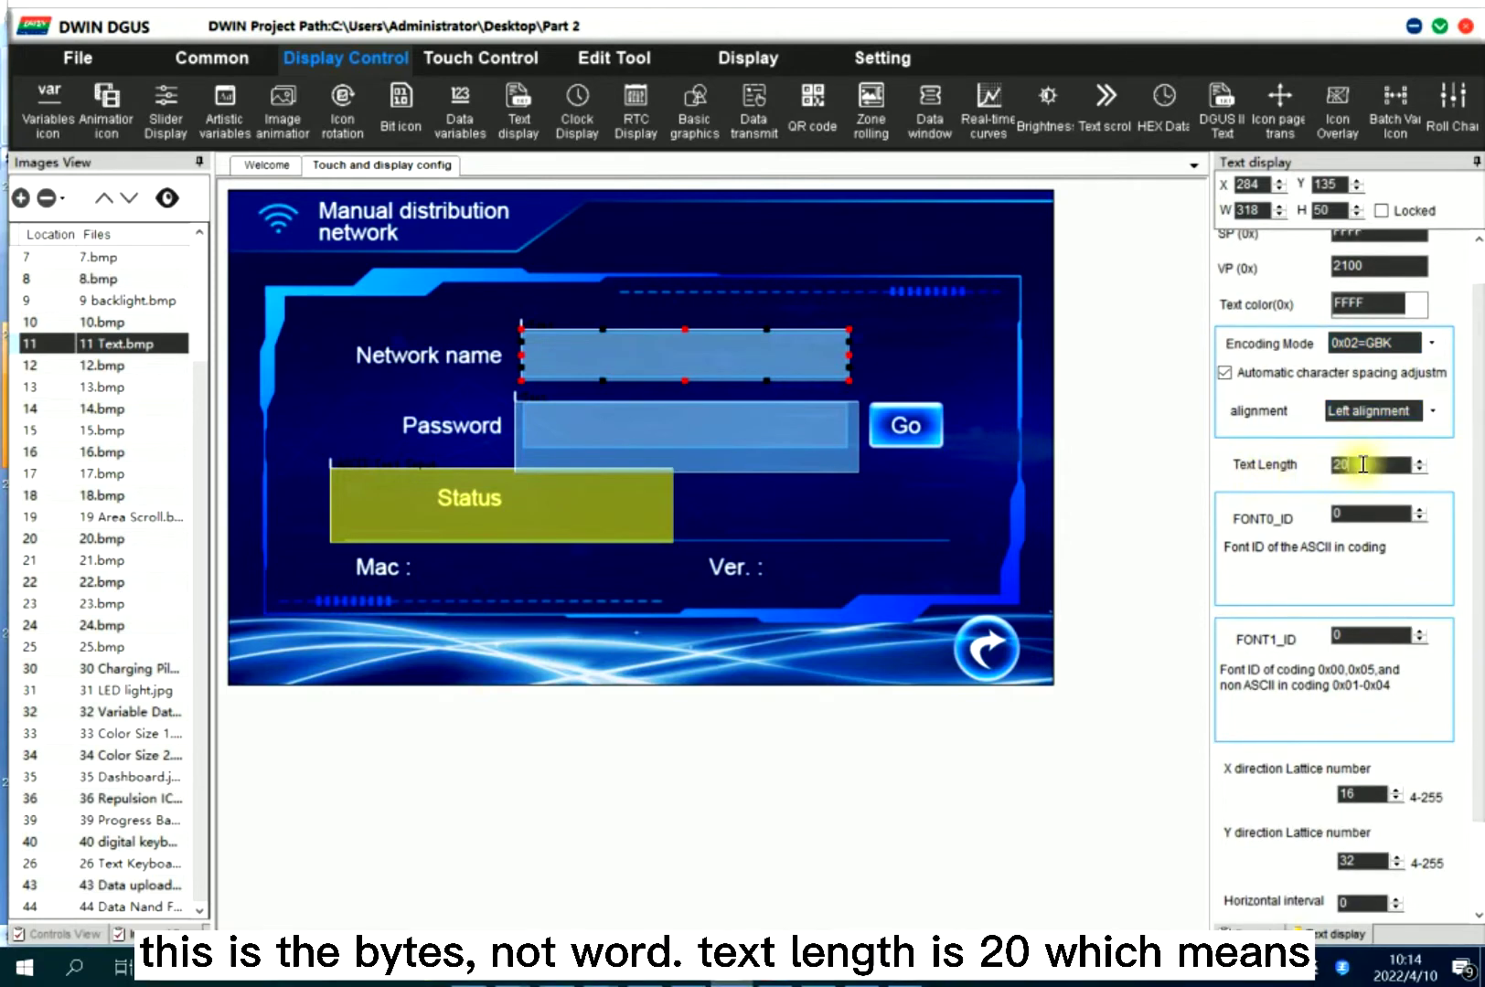
pyautogui.click(1363, 465)
pyautogui.doubleClick(1372, 472)
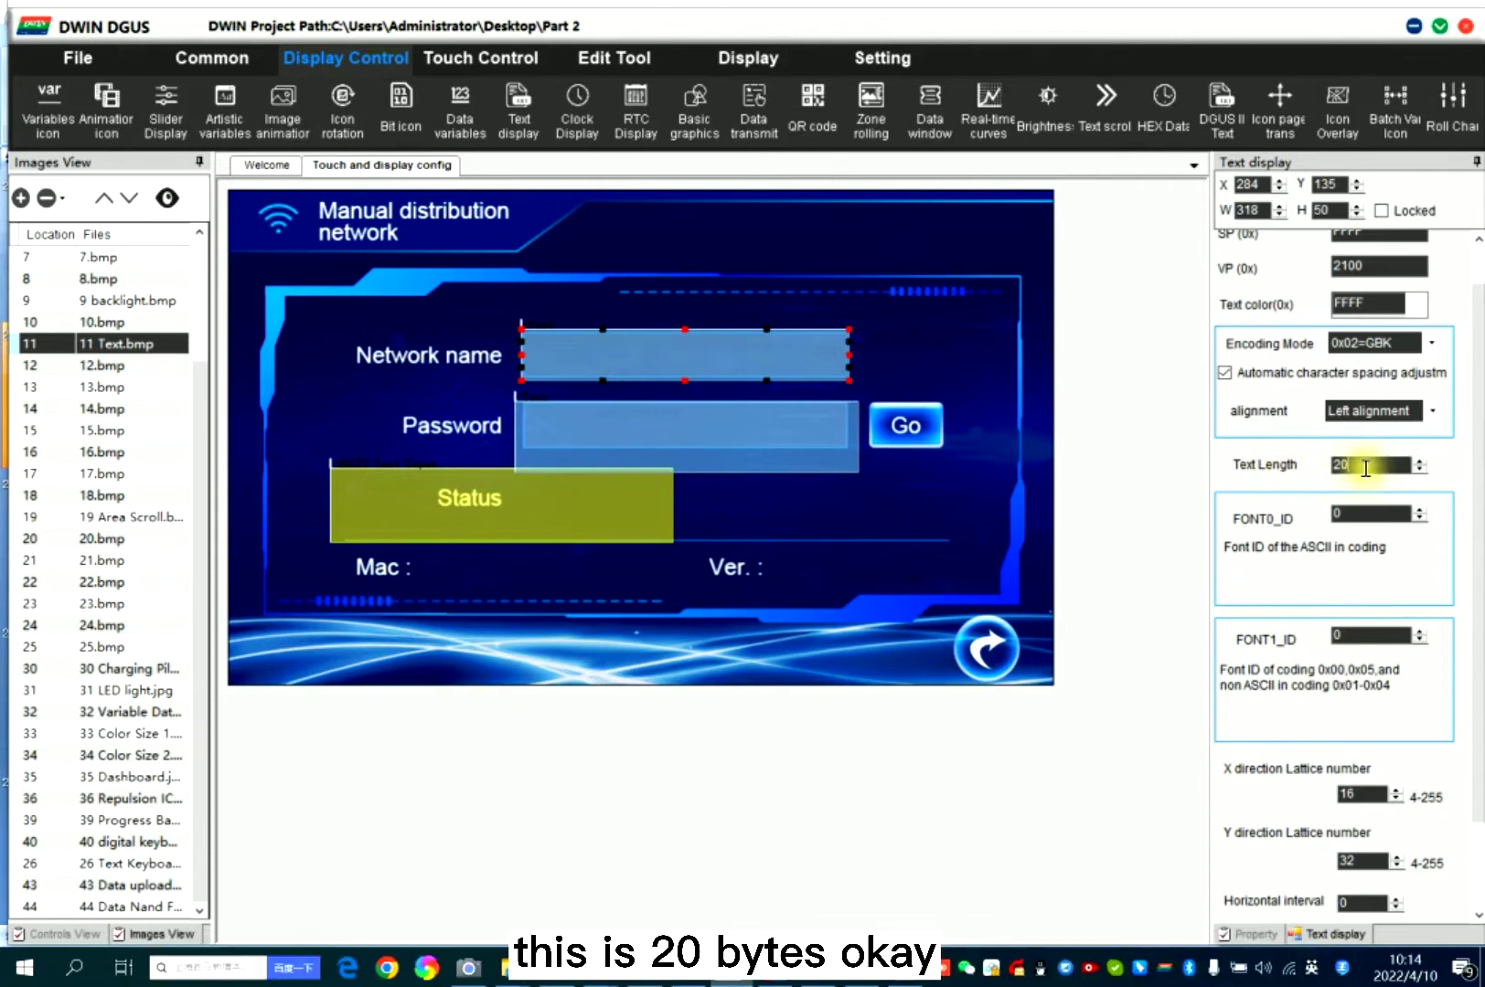
pyautogui.scroll(-2, 1433, 455)
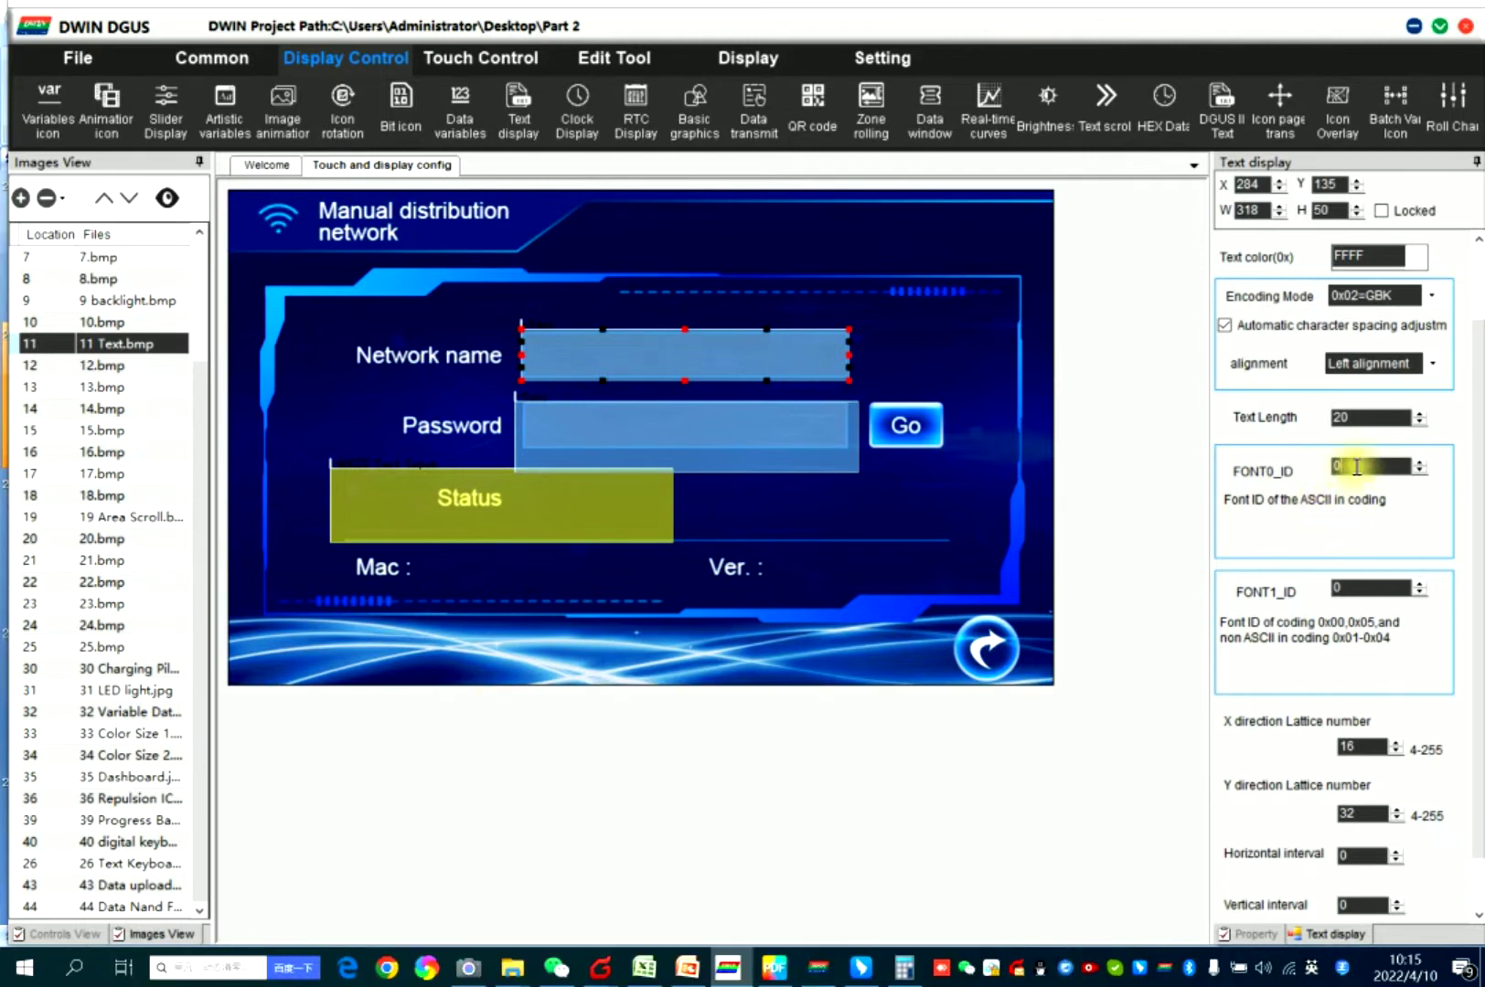
pyautogui.scroll(-1, 1463, 497)
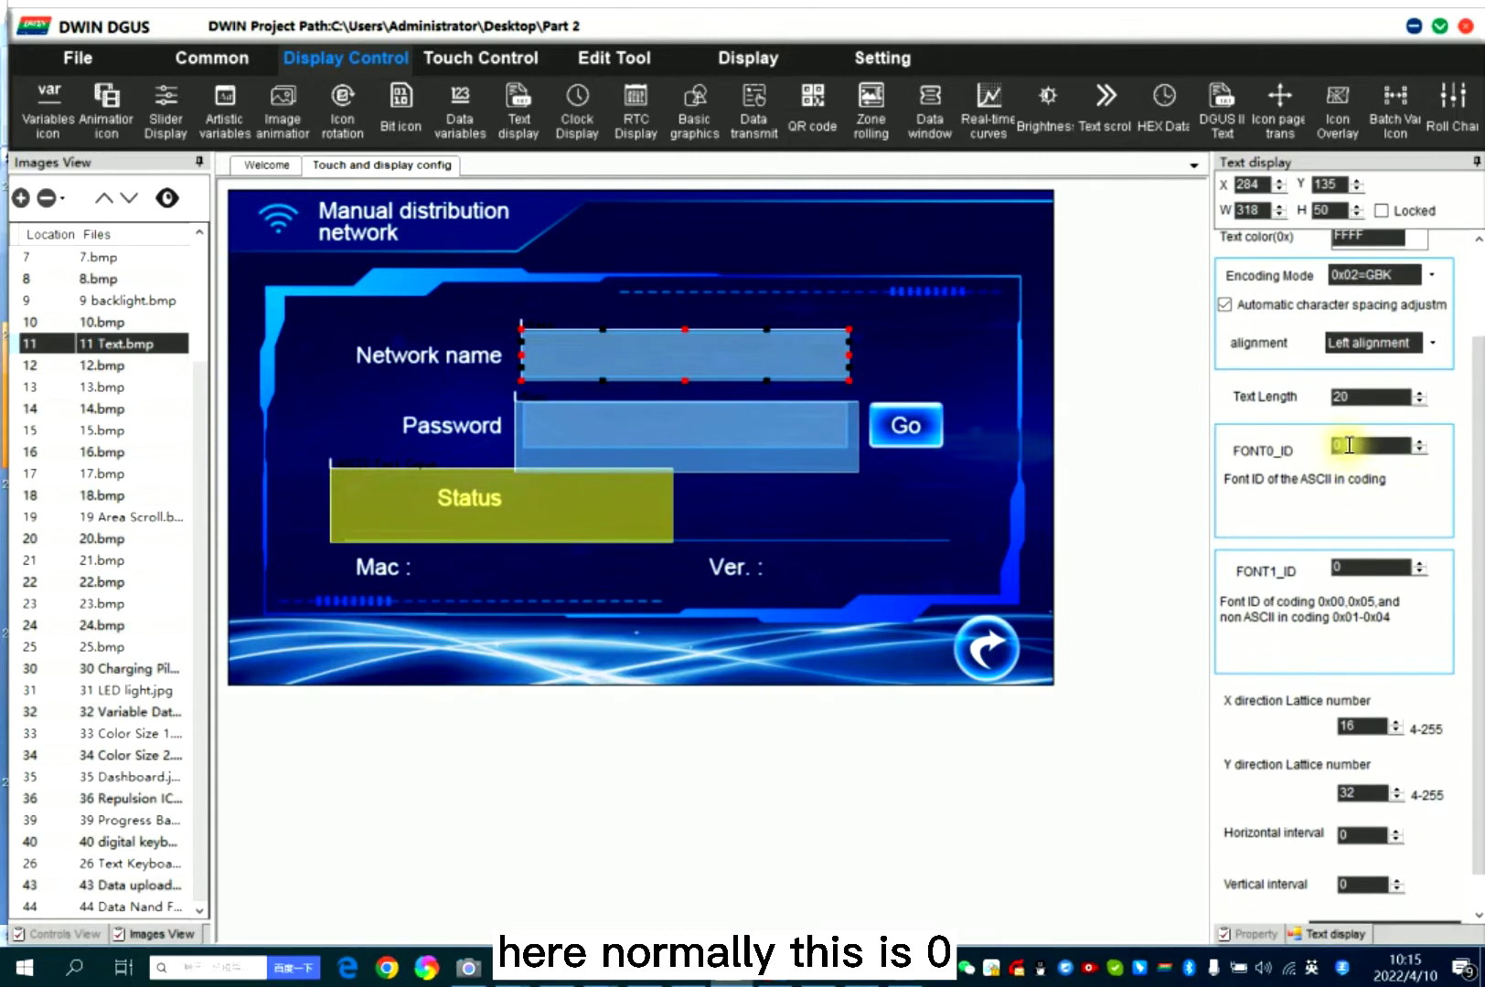
pyautogui.scroll(-1, 1407, 532)
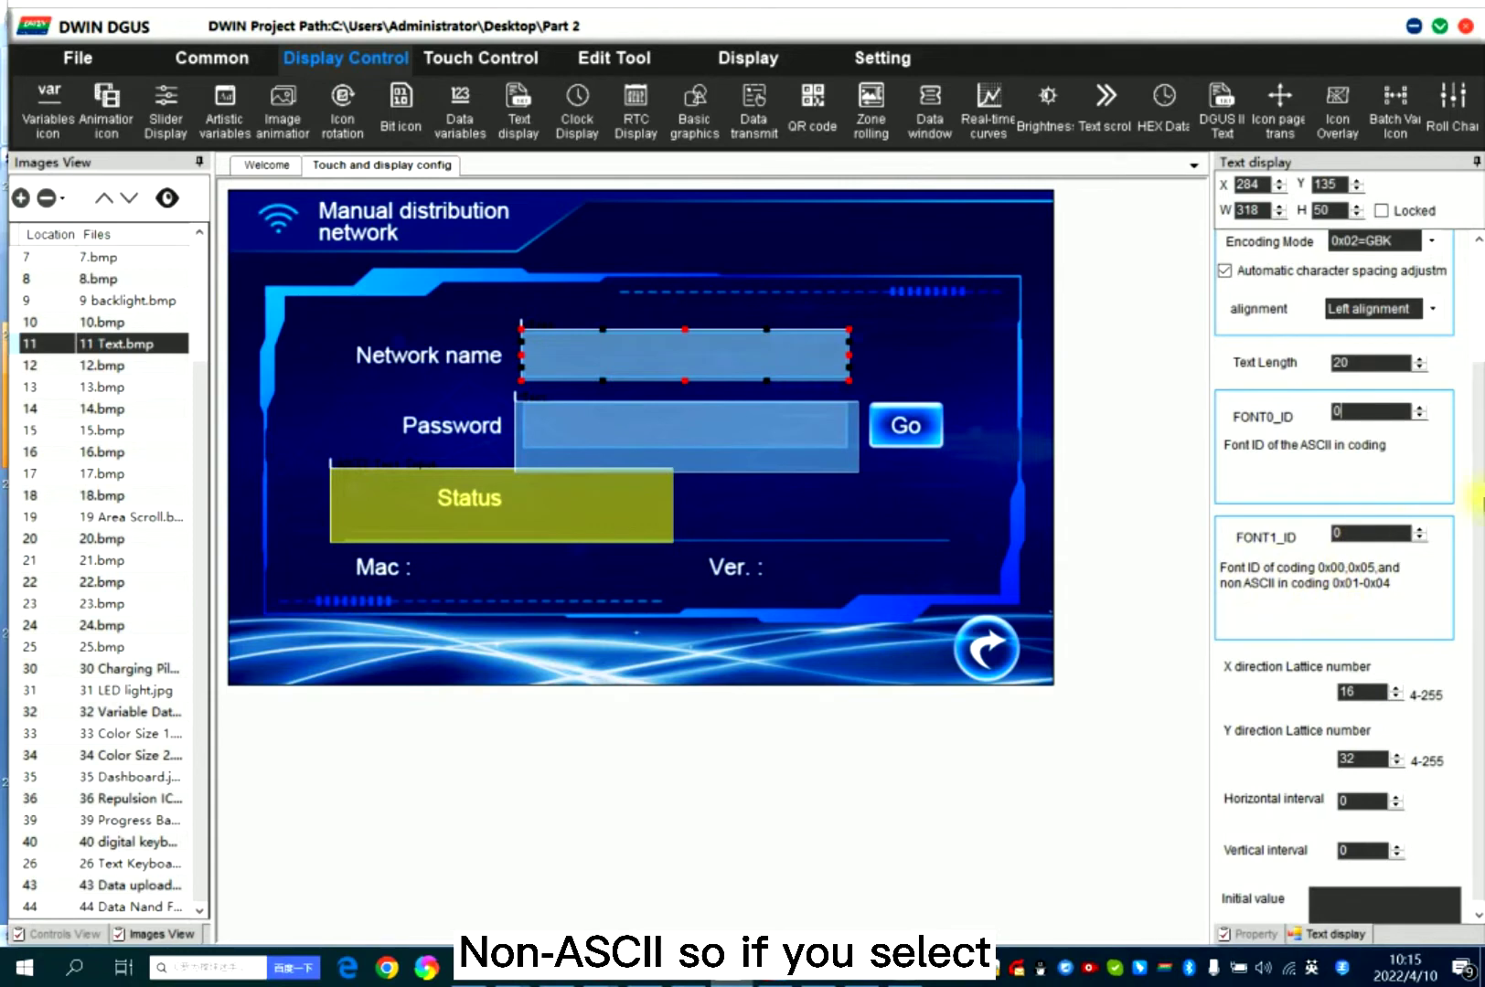
pyautogui.scroll(1, 1473, 487)
# Try UNICODE, then settle on 0x02=GBK encoding and set FONT0_ID to 0.
pyautogui.click(1431, 276)
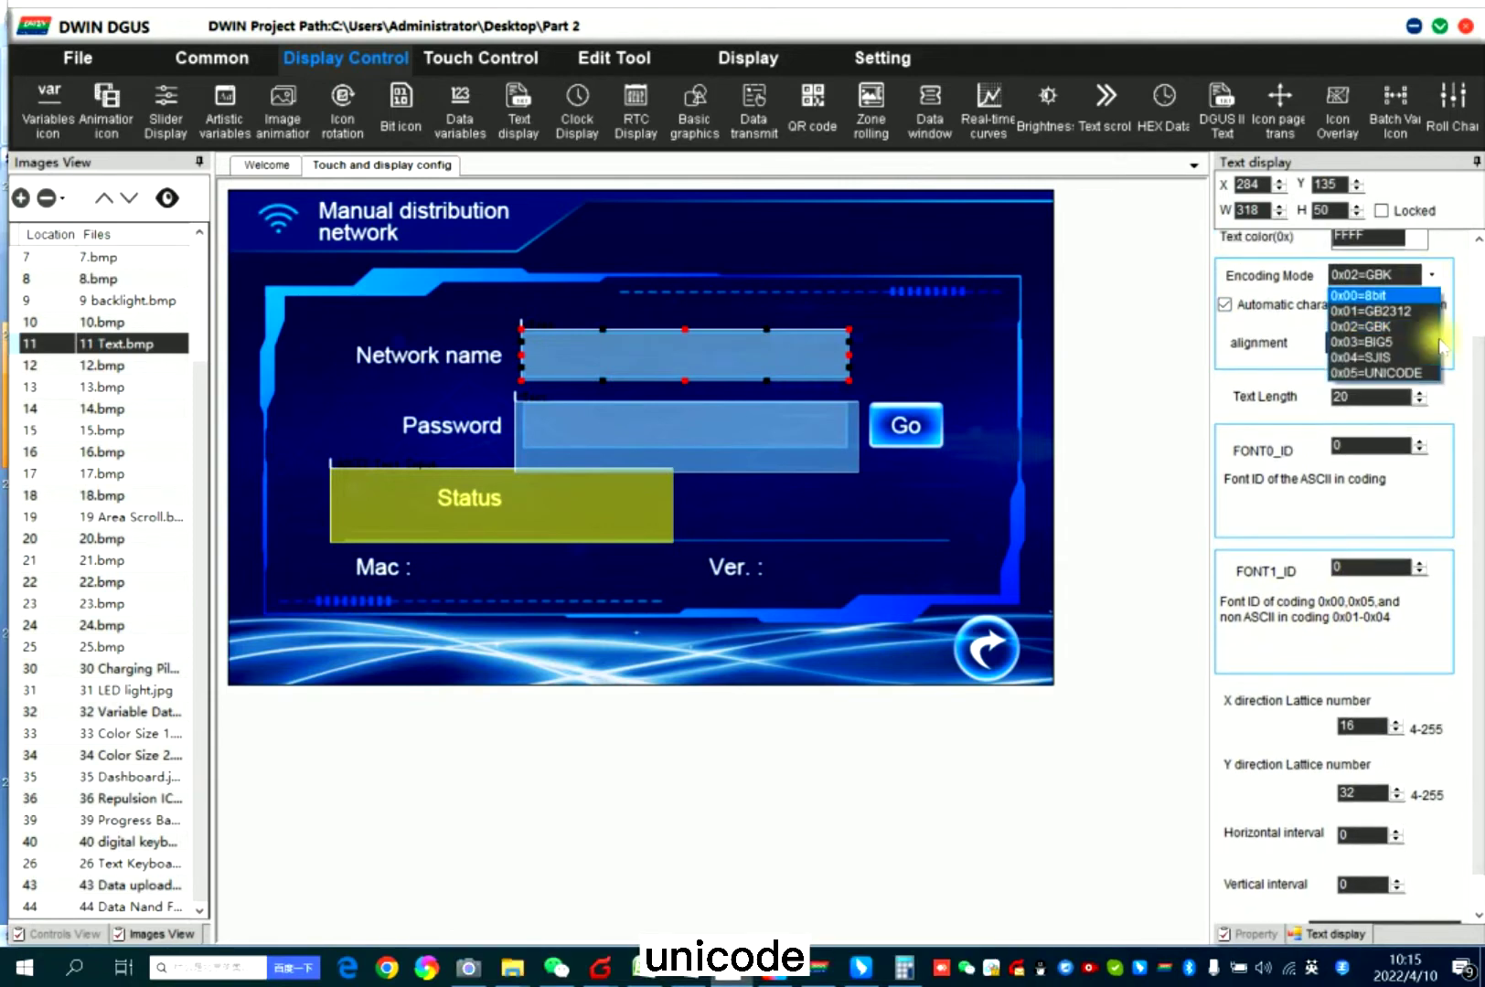
pyautogui.click(1380, 373)
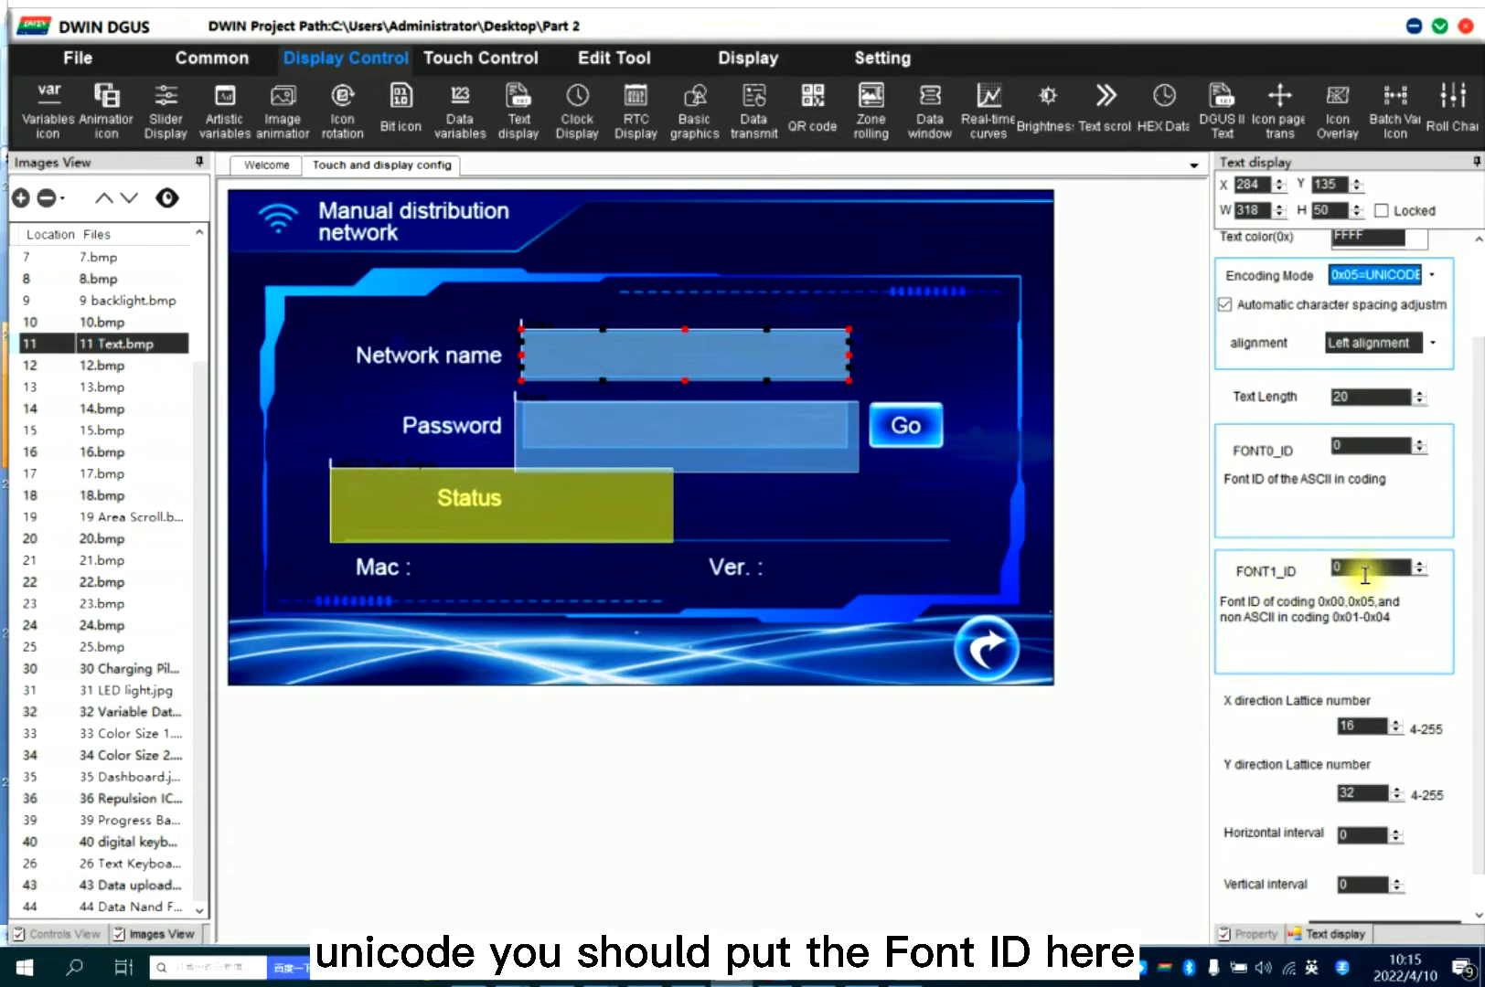
pyautogui.click(1432, 276)
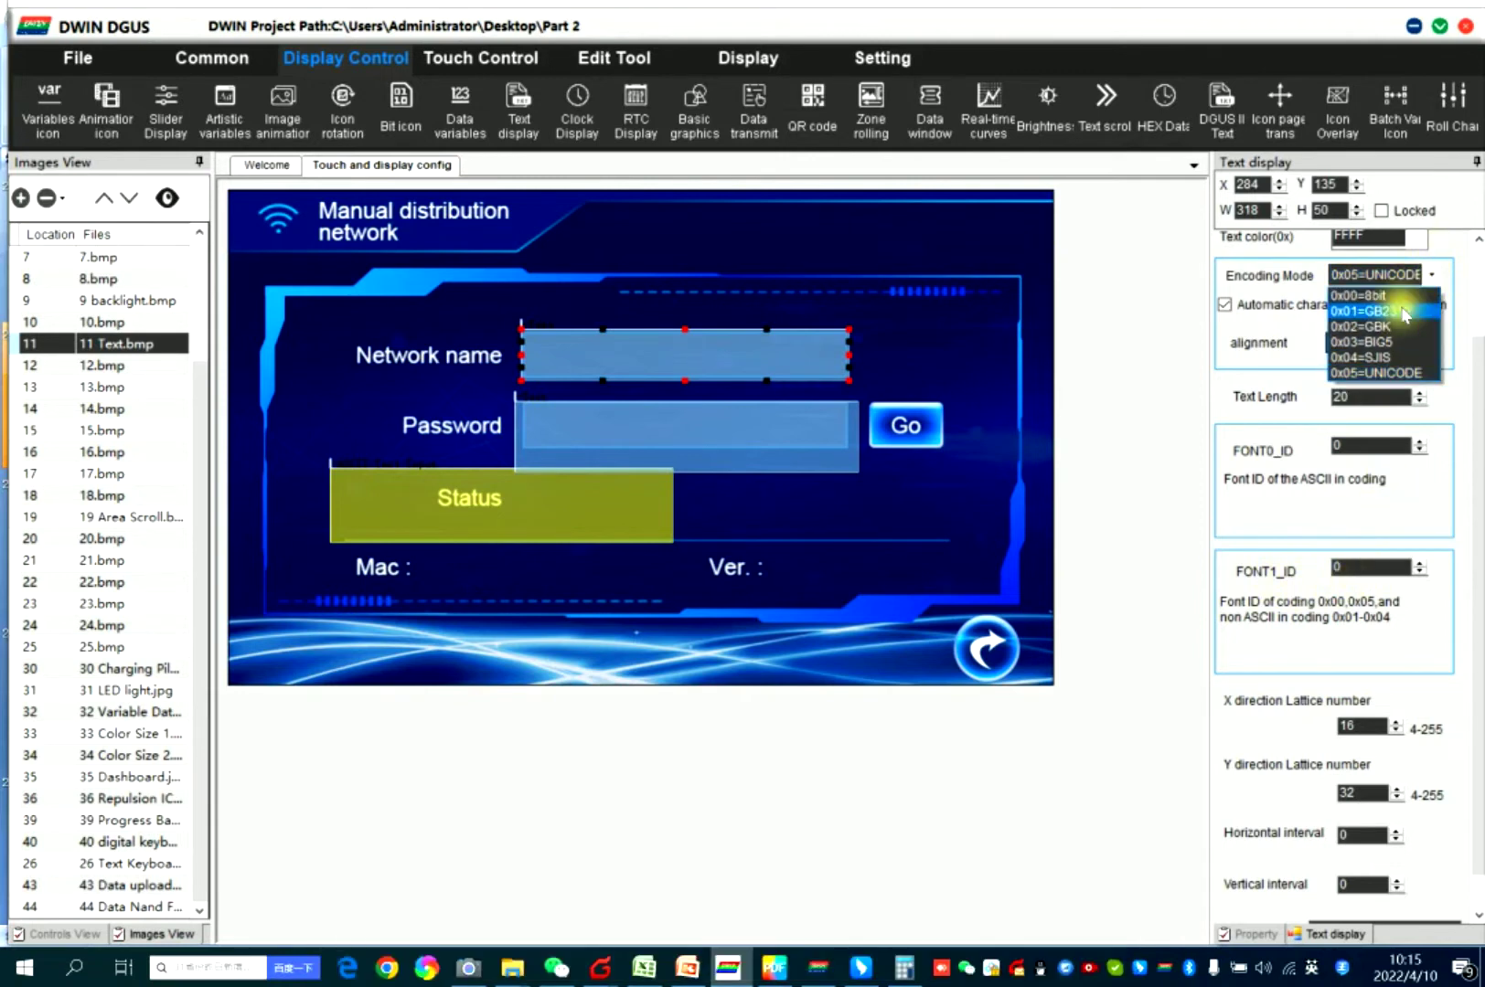
pyautogui.click(1386, 326)
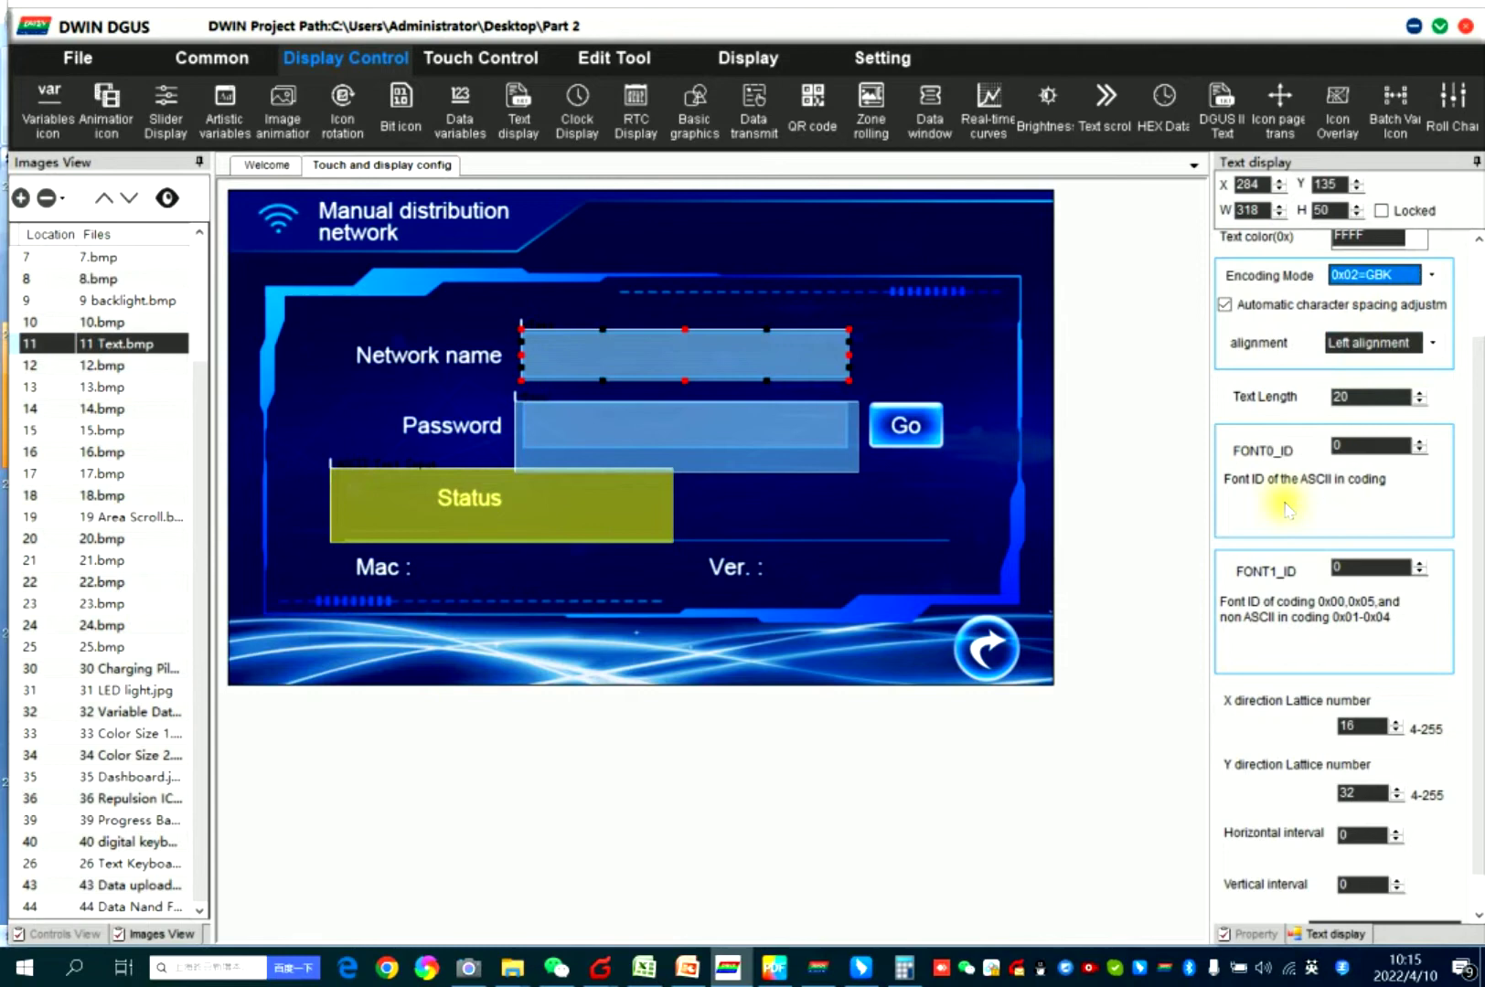
pyautogui.click(1355, 450)
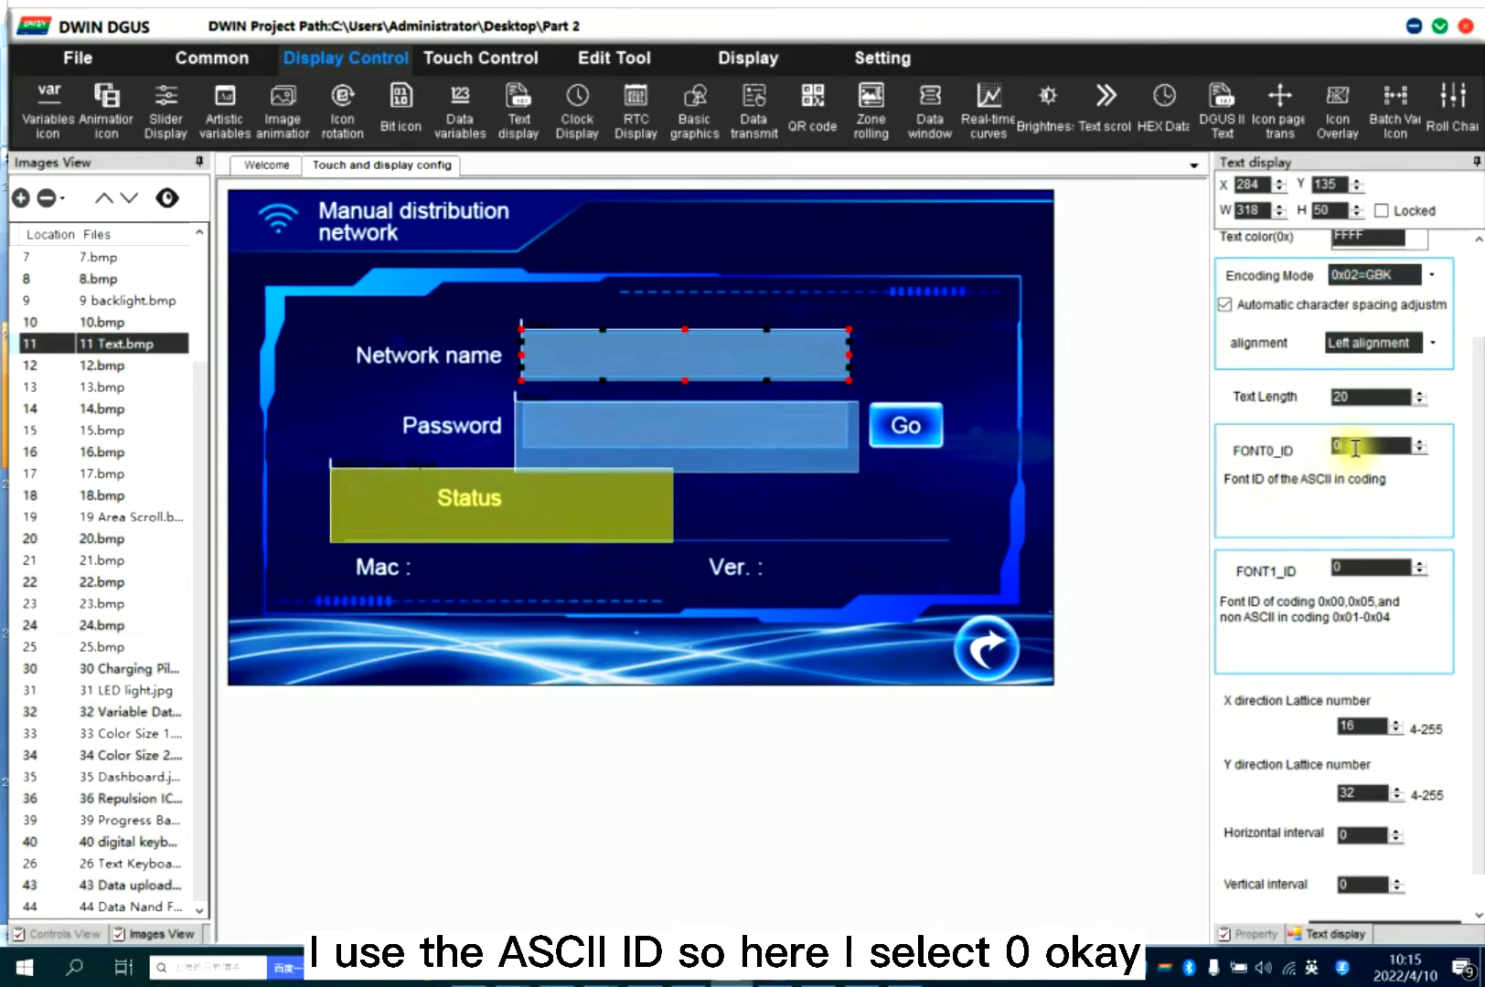
pyautogui.scroll(-1, 1355, 463)
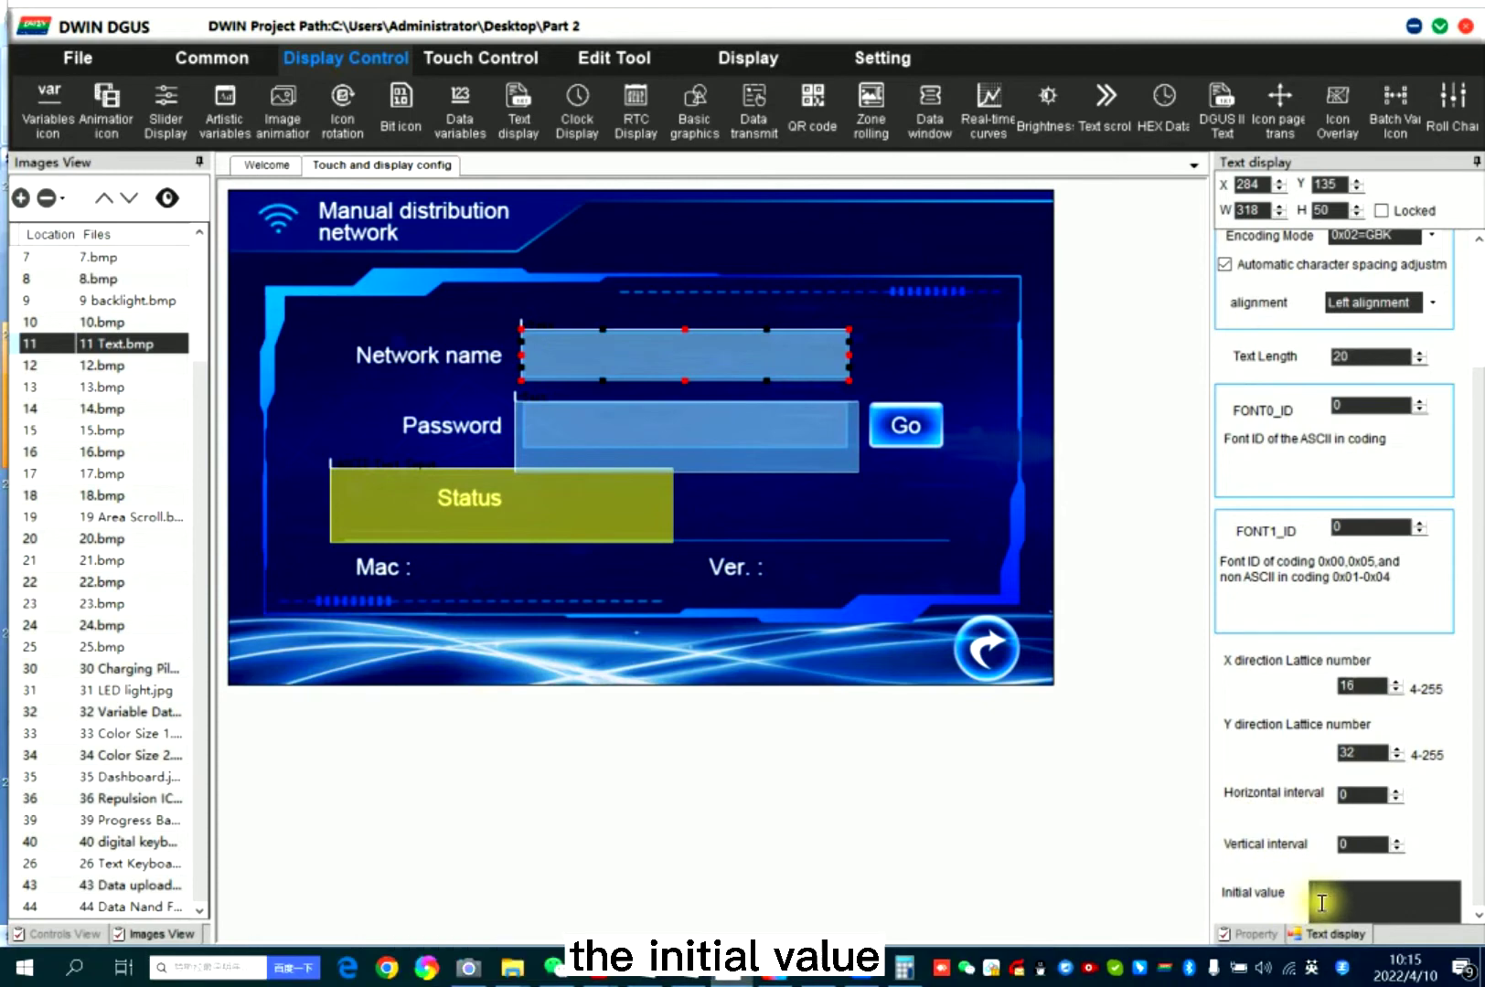
pyautogui.scroll(3, 1322, 892)
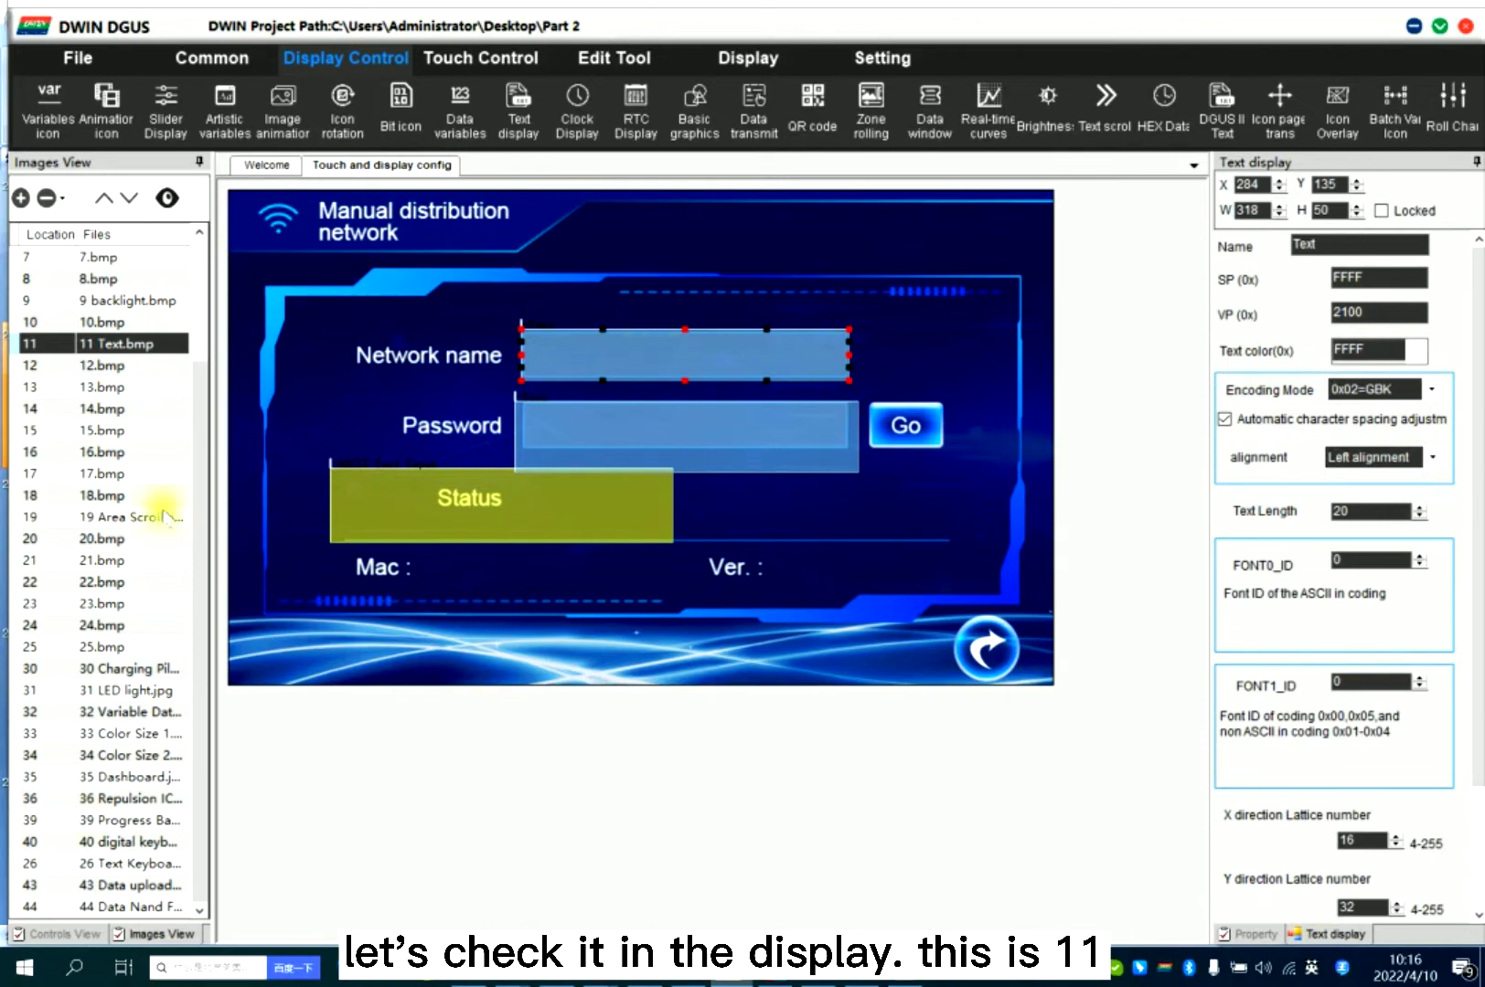
# Show the board on camera, convert 11 to hex, and send 5A01 000B to VP 84.
pyautogui.click(469, 967)
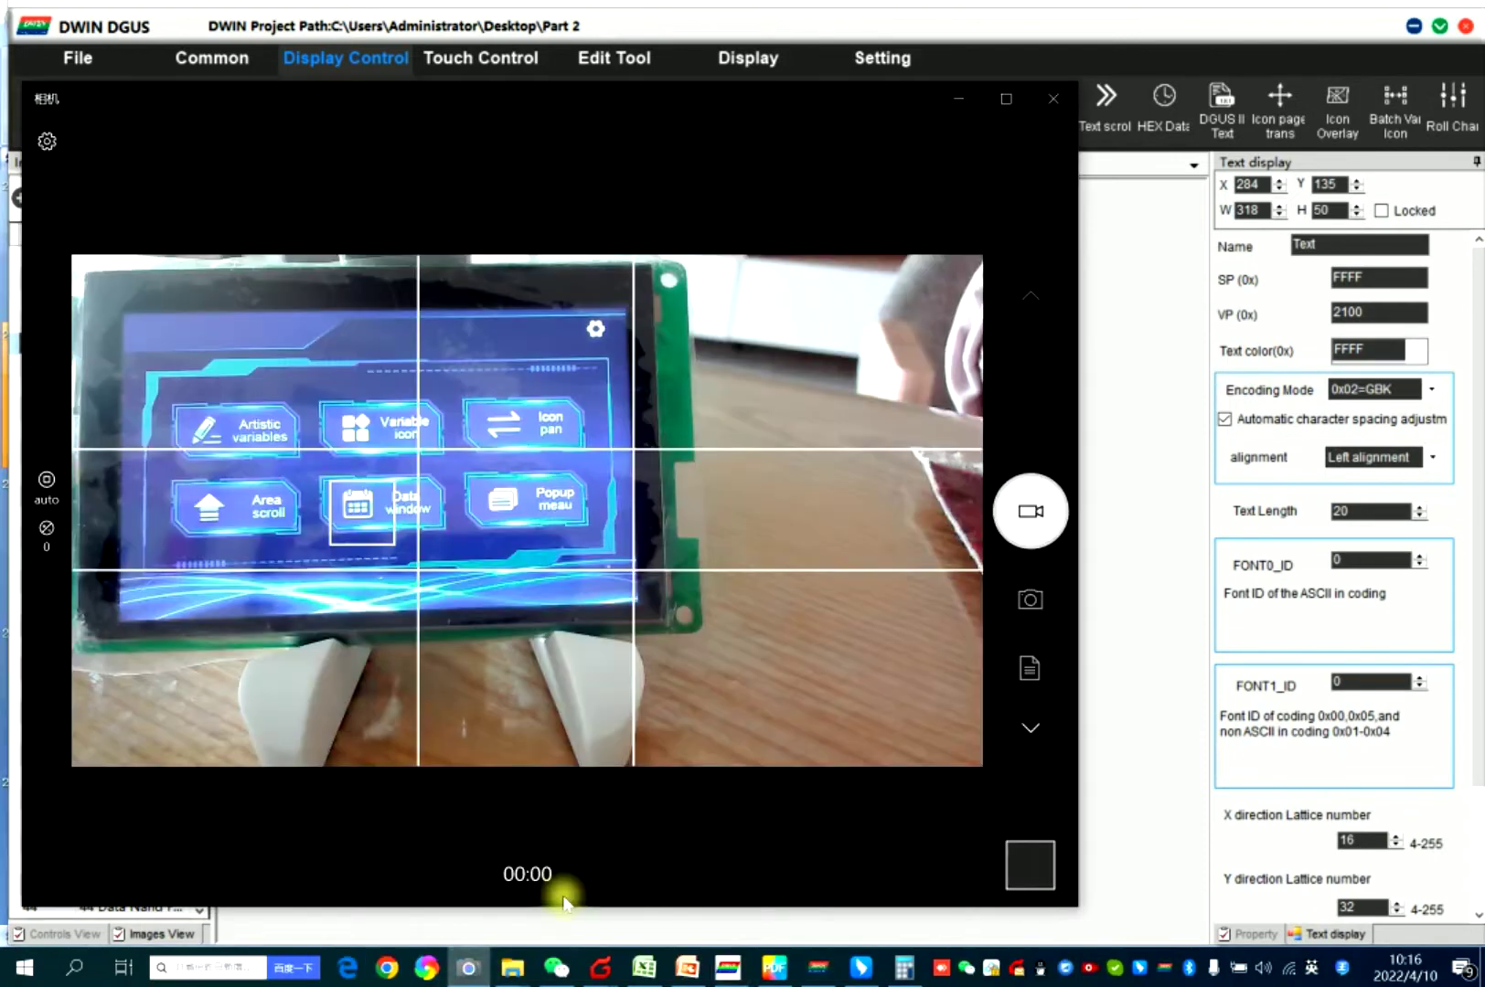
pyautogui.click(816, 973)
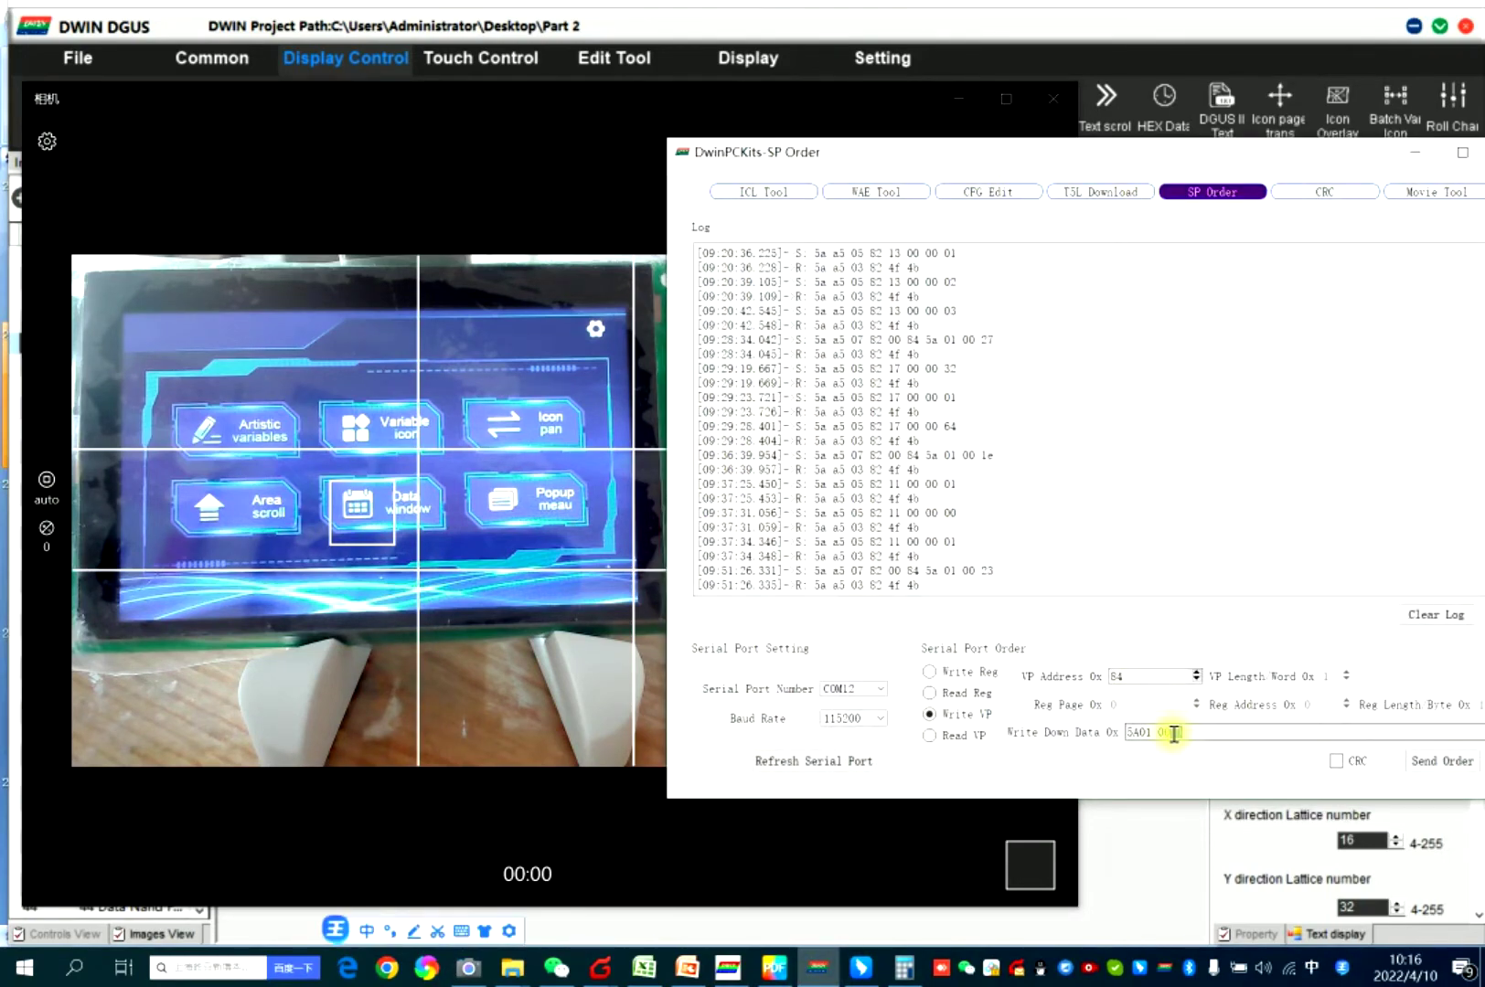
pyautogui.click(901, 967)
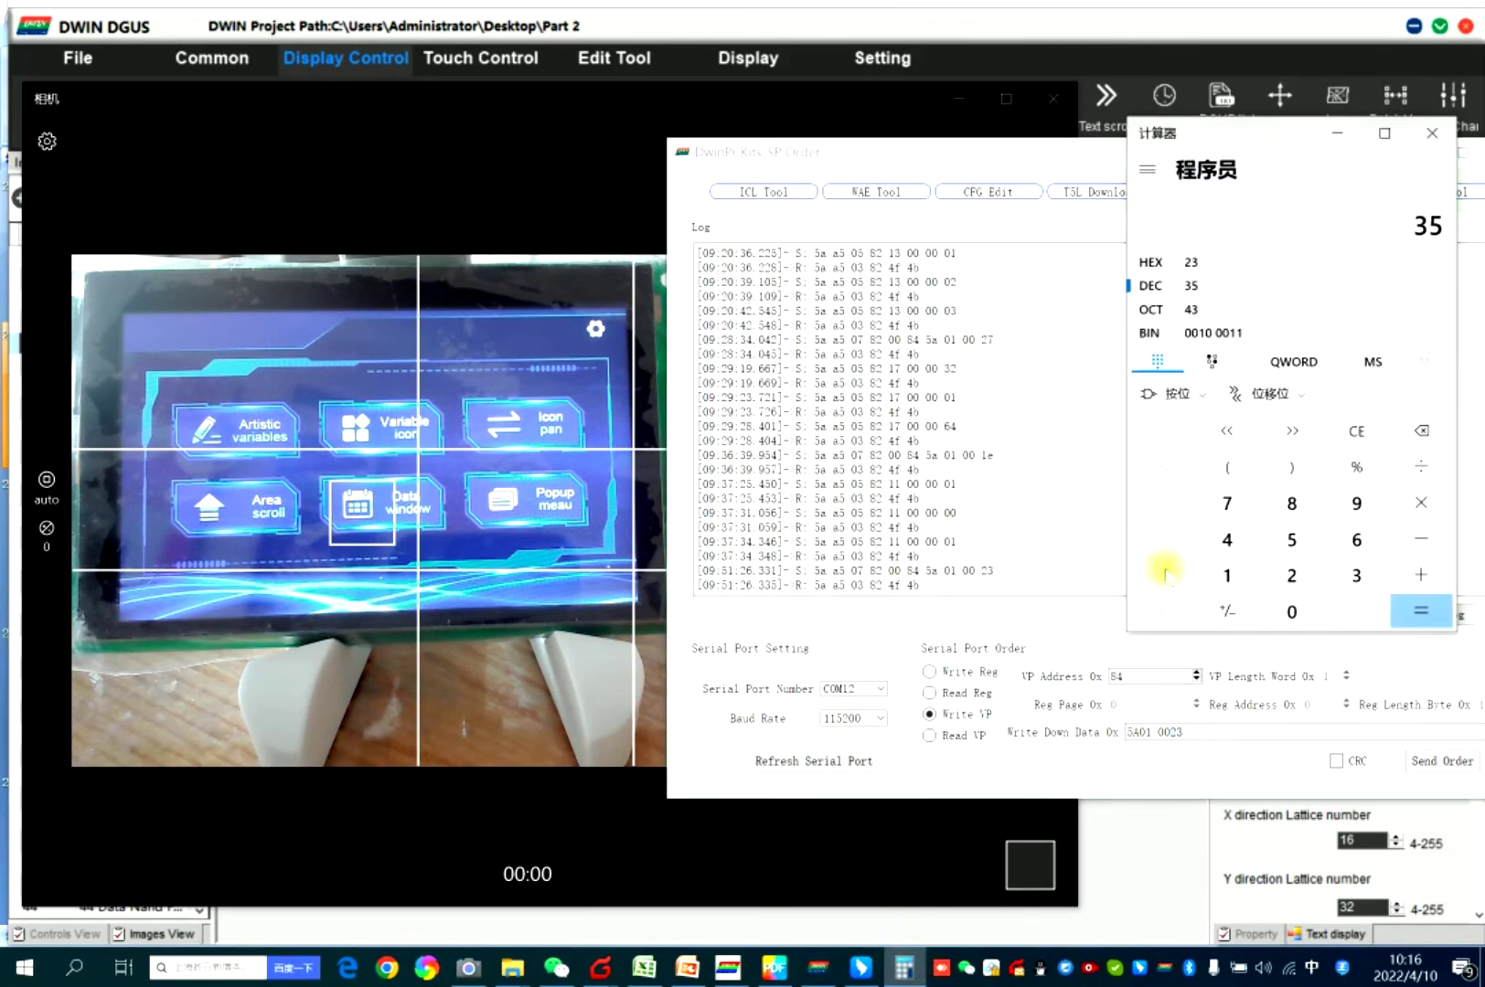
pyautogui.click(1355, 431)
pyautogui.doubleClick(1227, 576)
pyautogui.click(1338, 133)
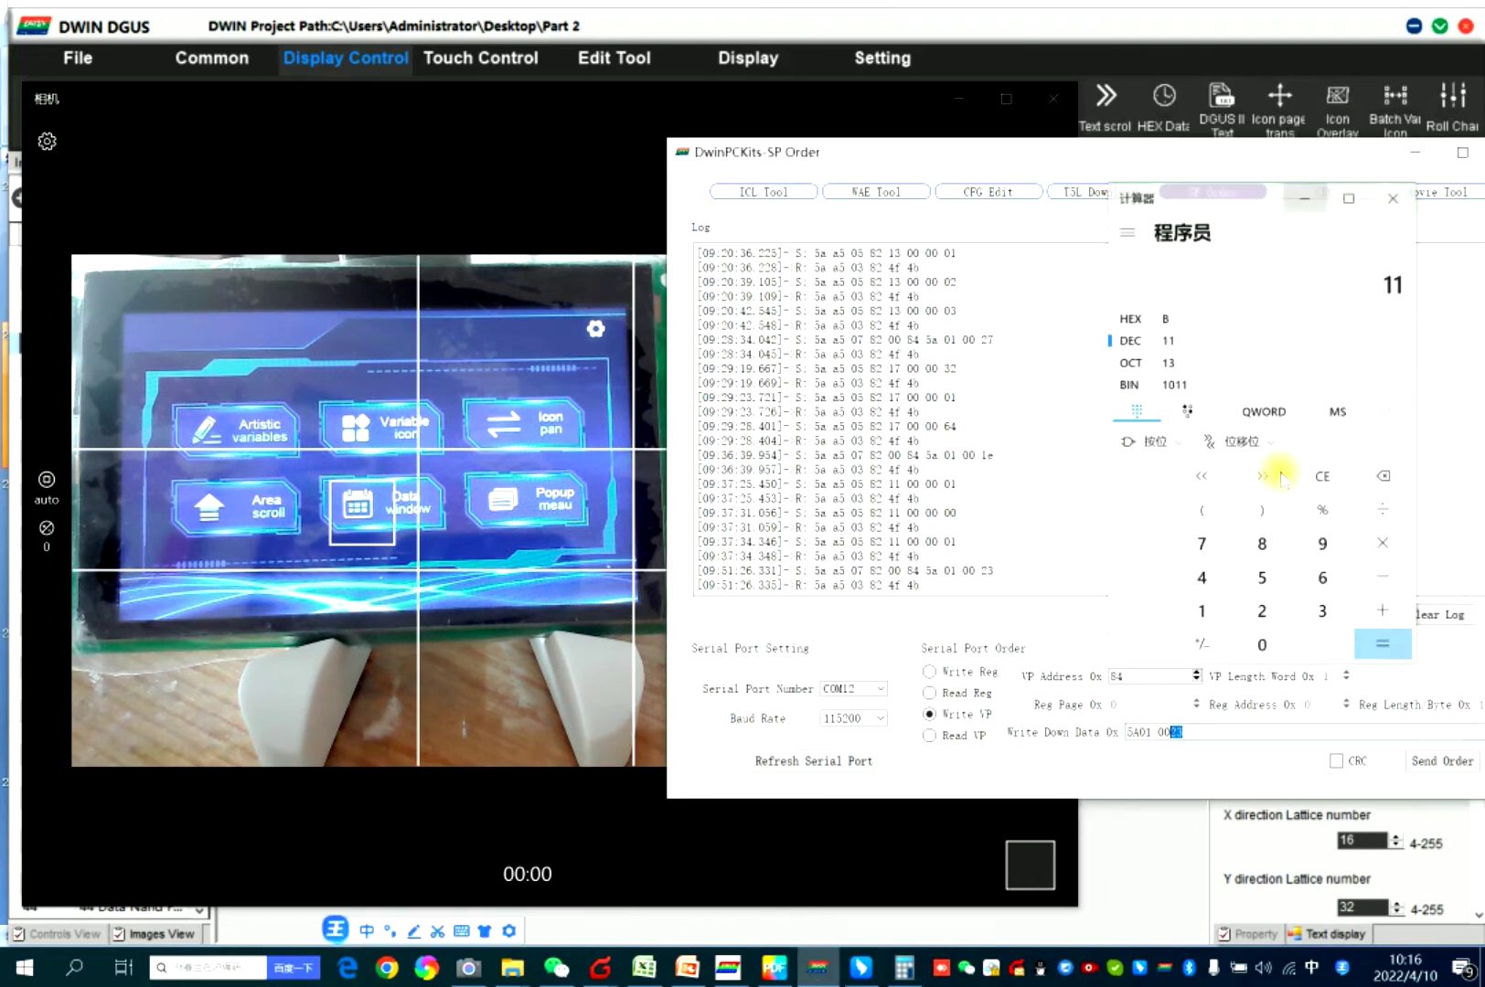
pyautogui.write('0')
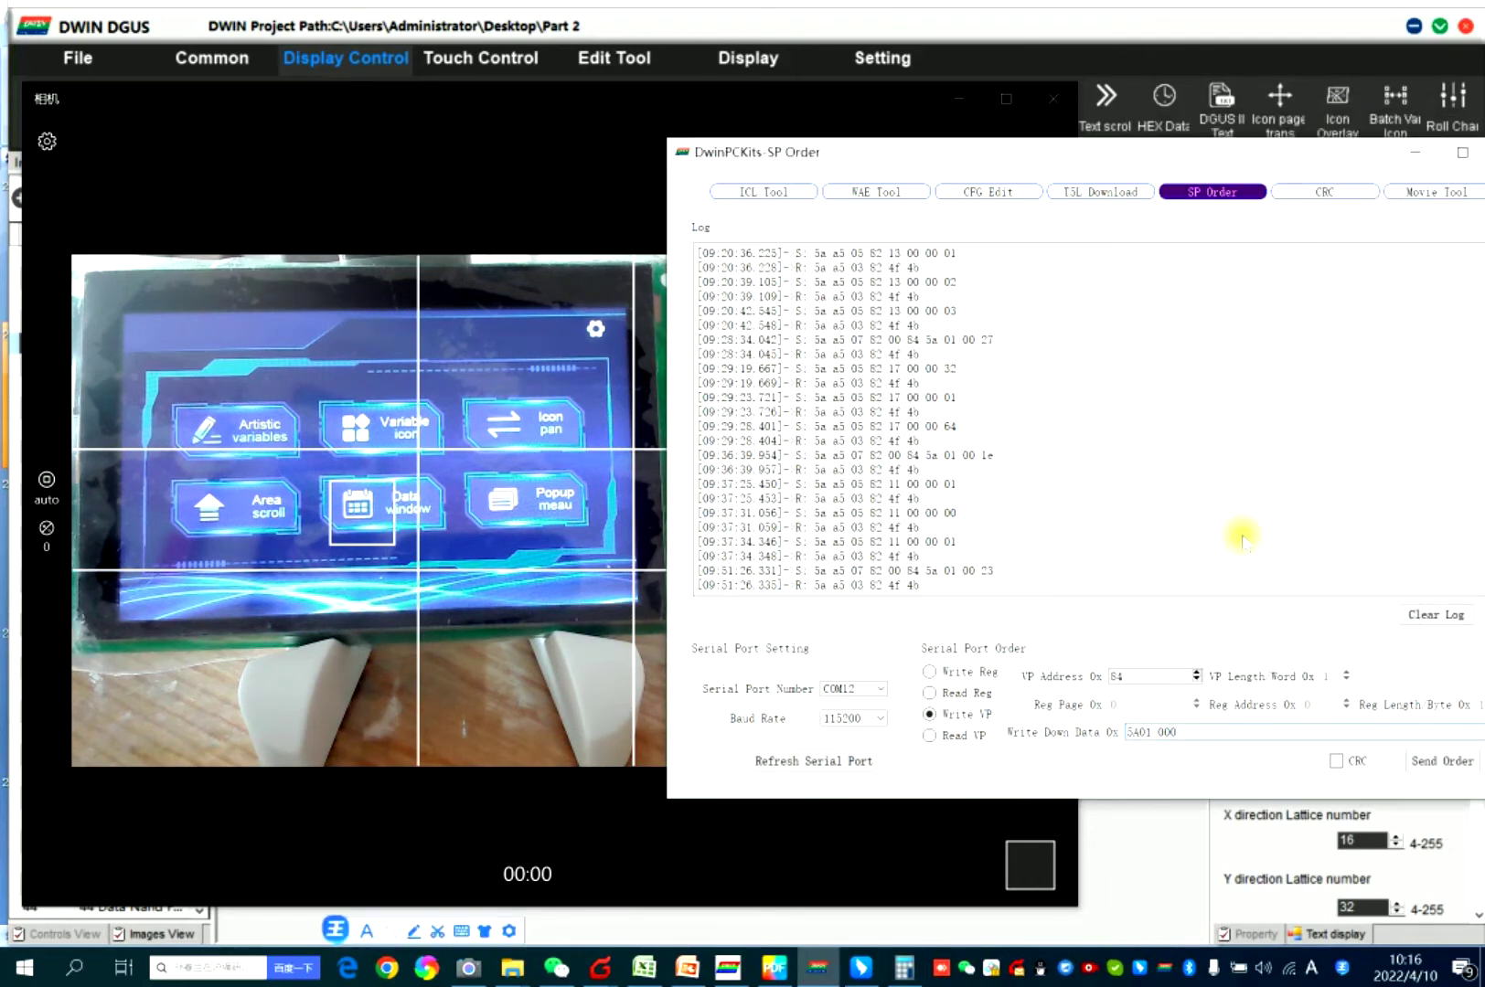
pyautogui.write('B')
pyautogui.click(1462, 762)
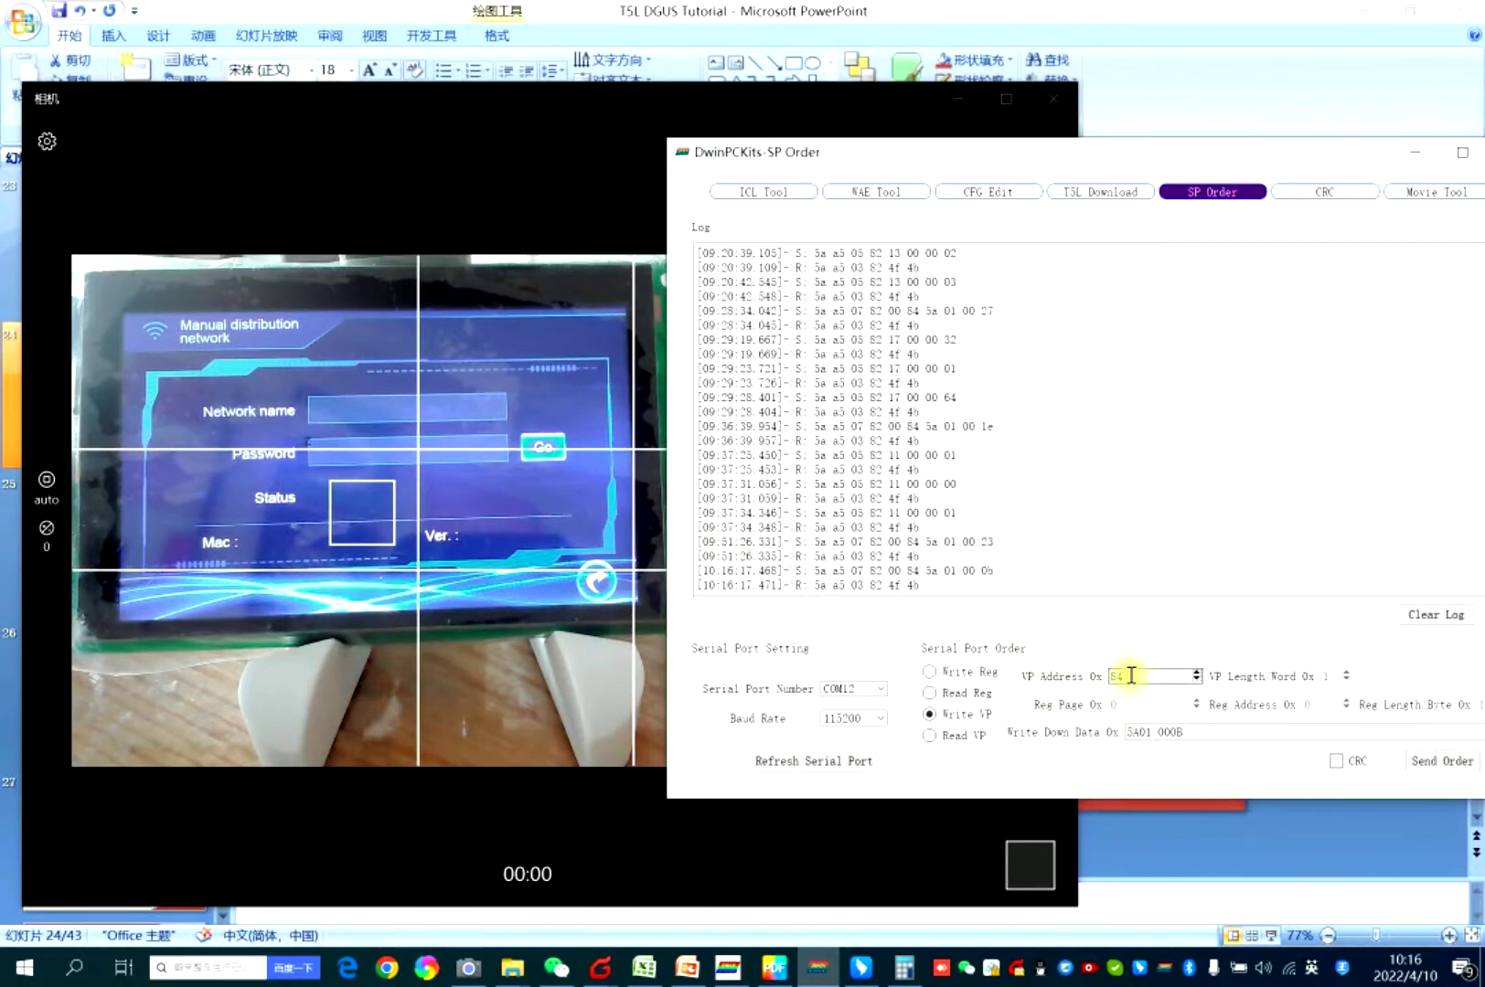
# Enter VP address 2100 and data 31 32 33 34, send the order, and point out both values.
pyautogui.moveTo(1130, 675); pyautogui.dragTo(1079, 682)
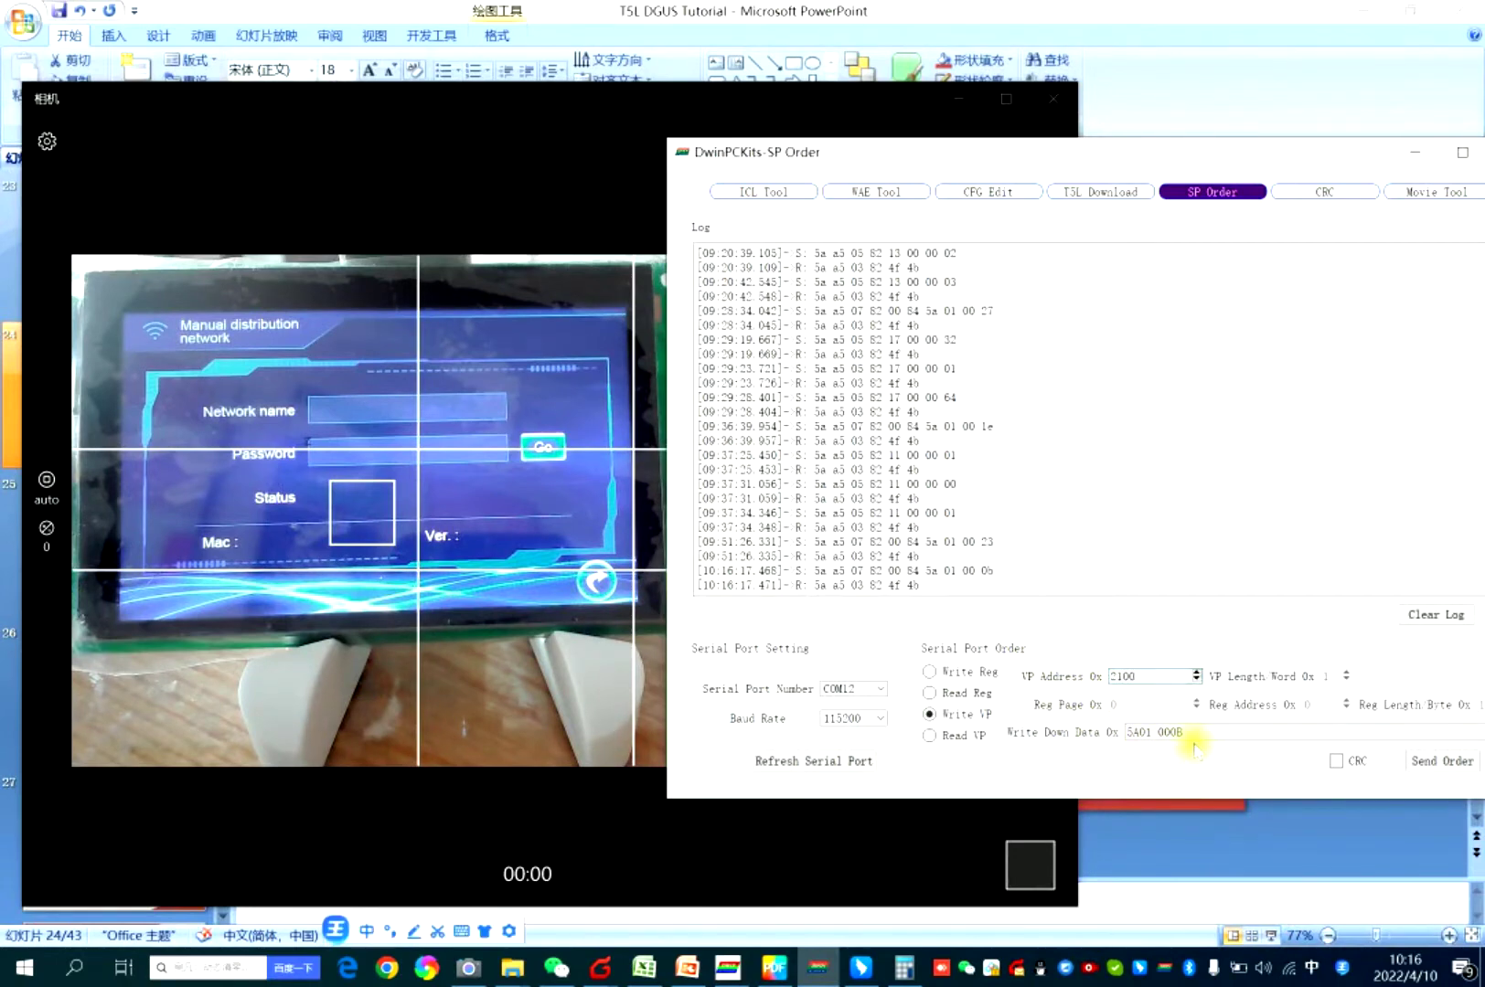
pyautogui.moveTo(1195, 740); pyautogui.dragTo(1121, 709)
pyautogui.write('31 32 33 34')
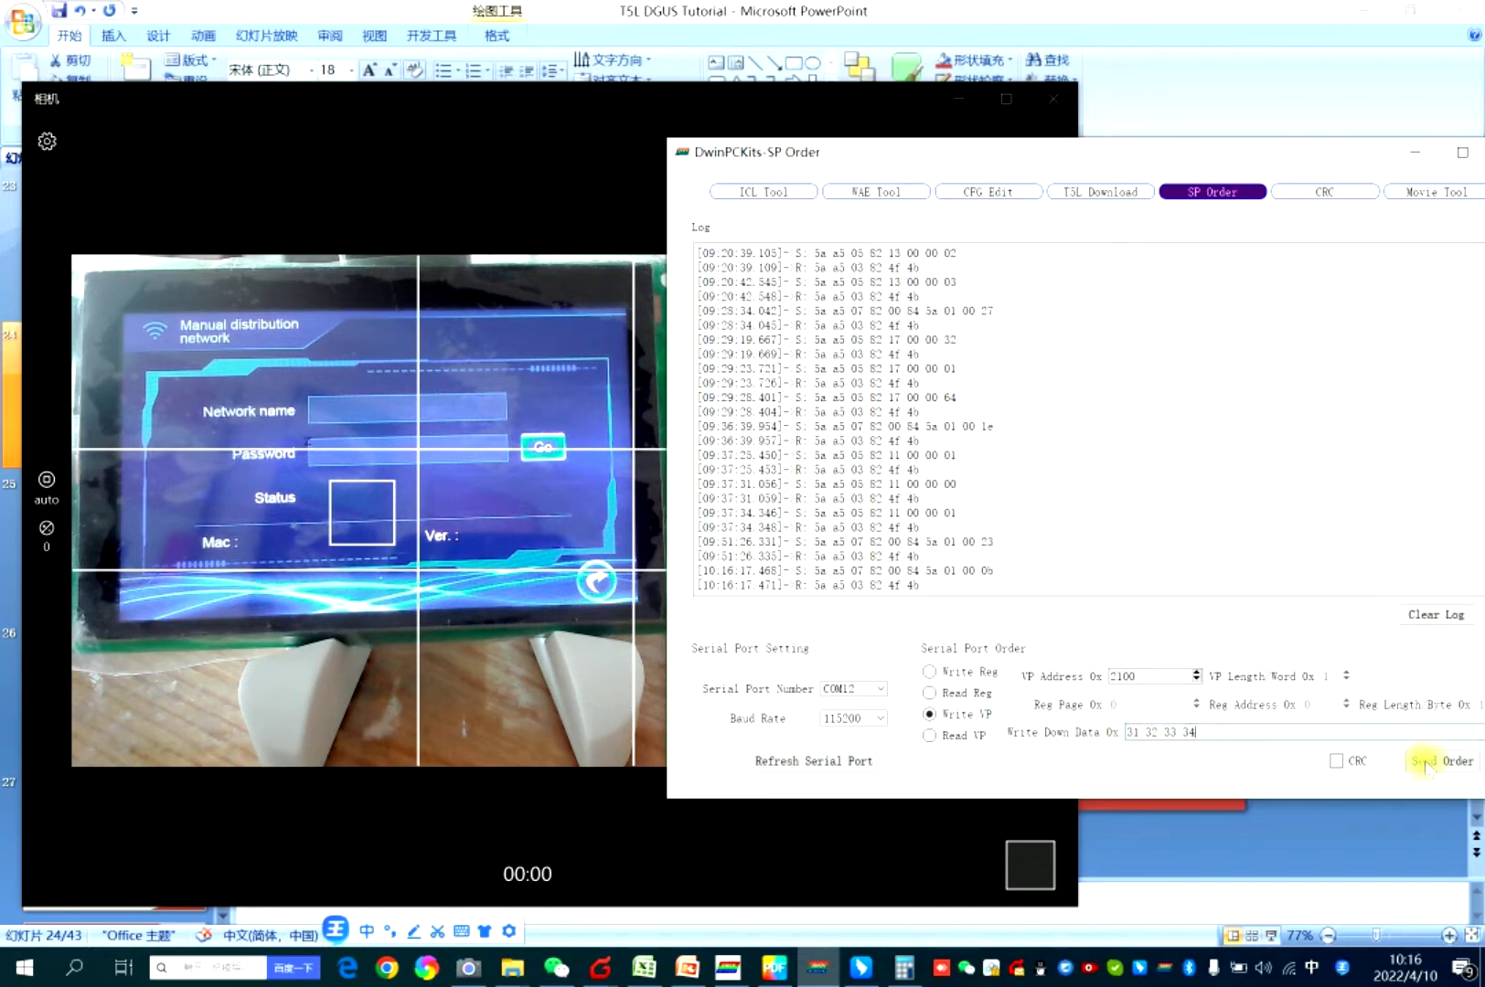
pyautogui.click(1442, 761)
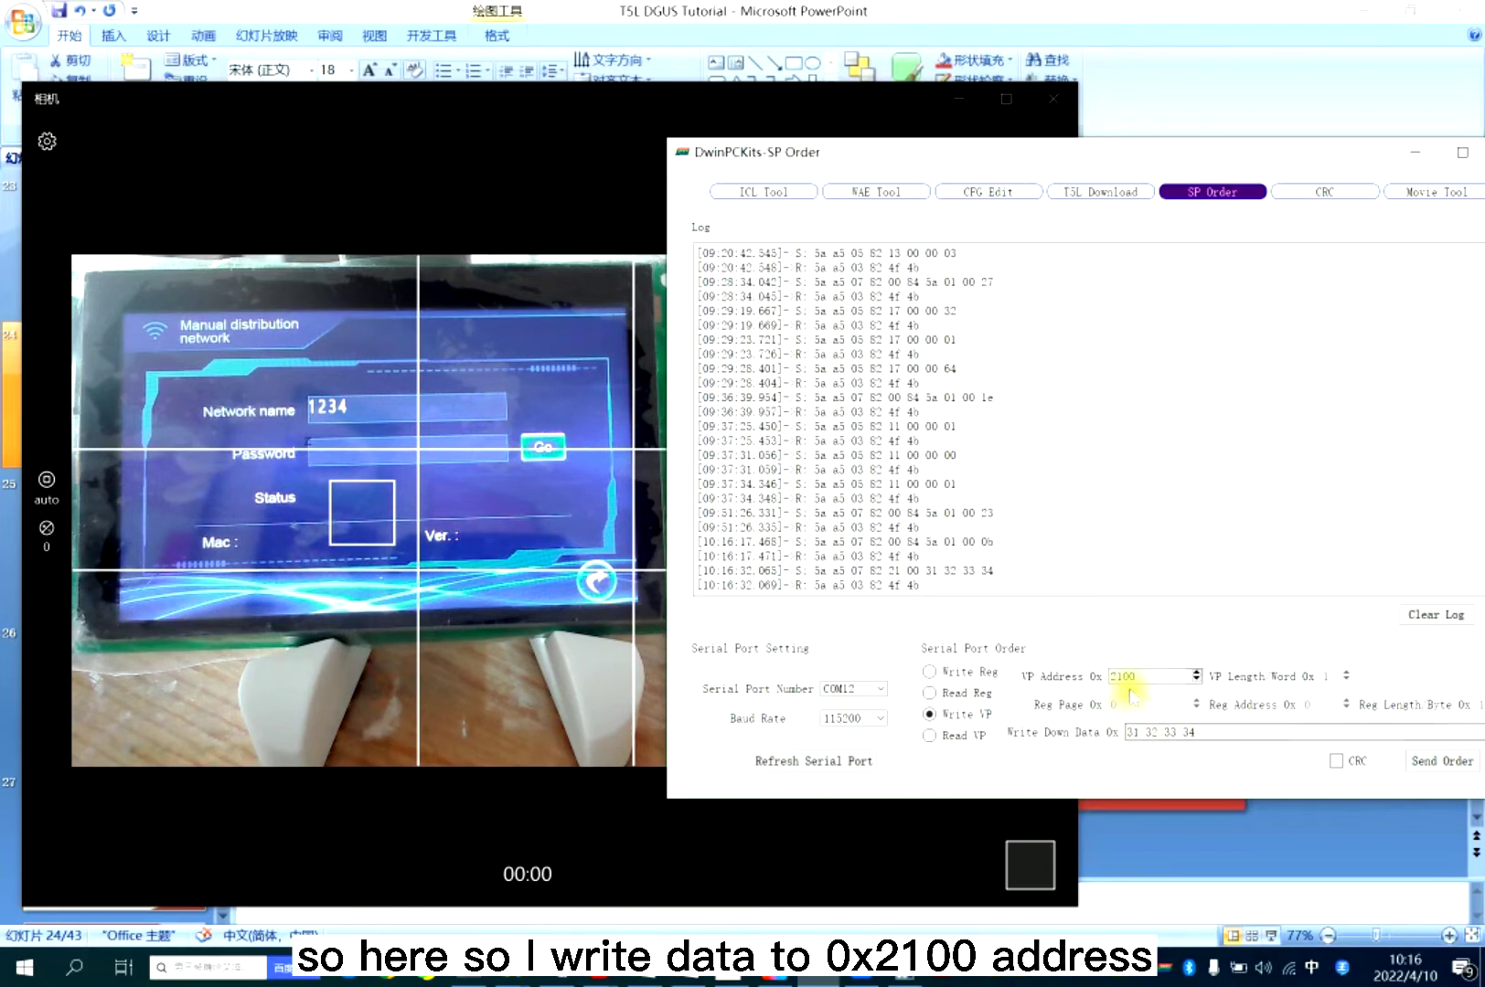
pyautogui.doubleClick(1126, 678)
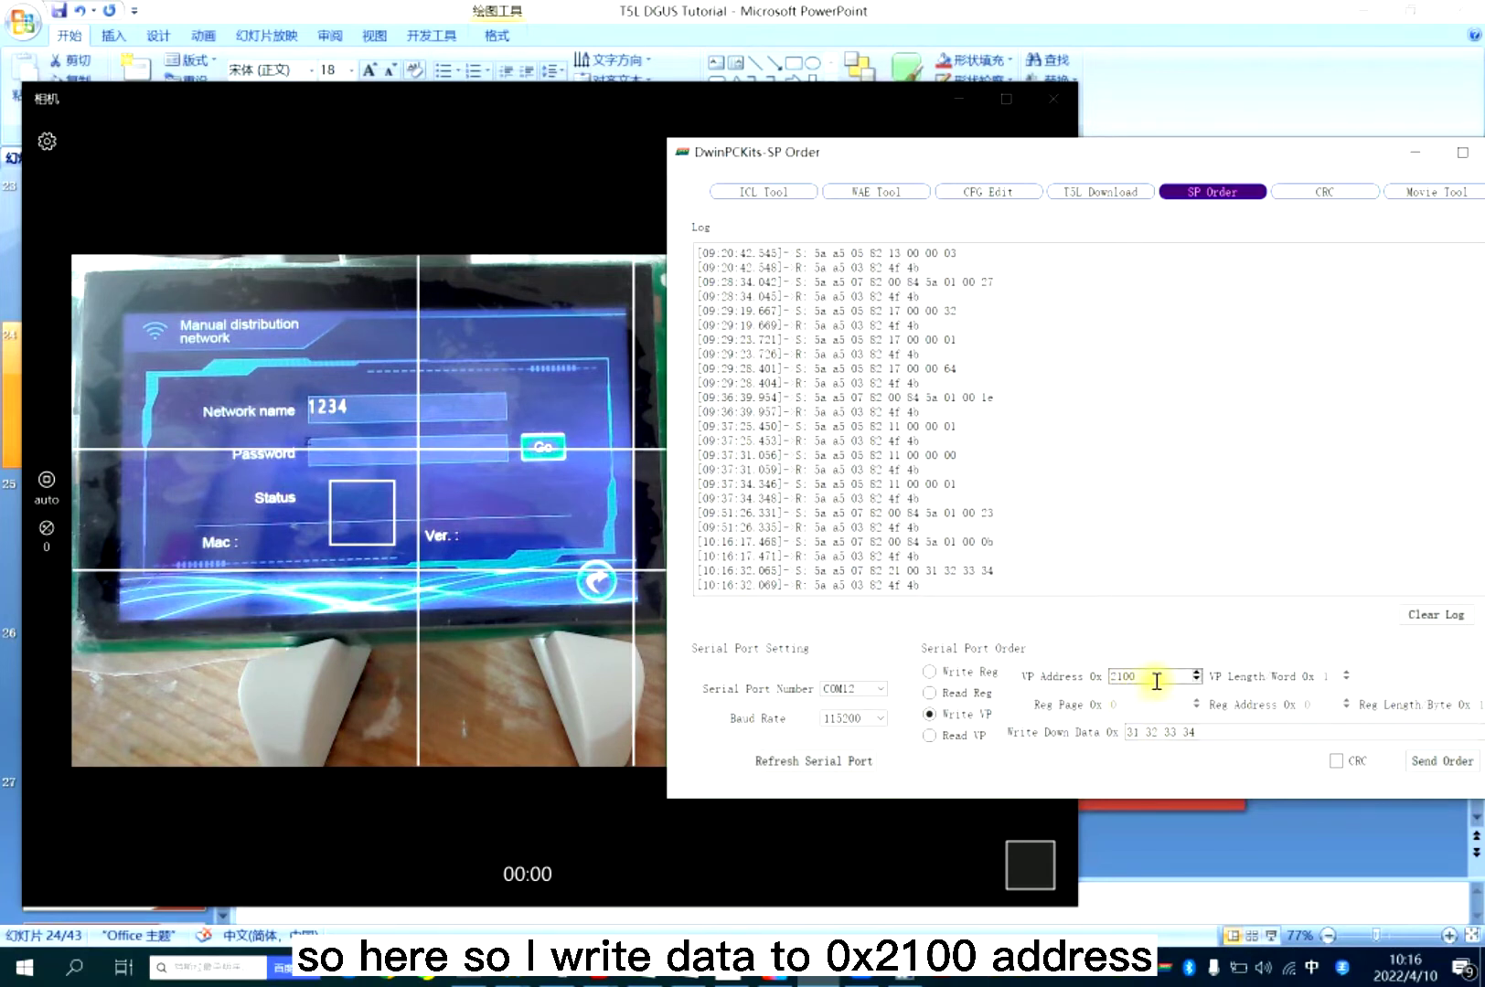
pyautogui.click(1136, 732)
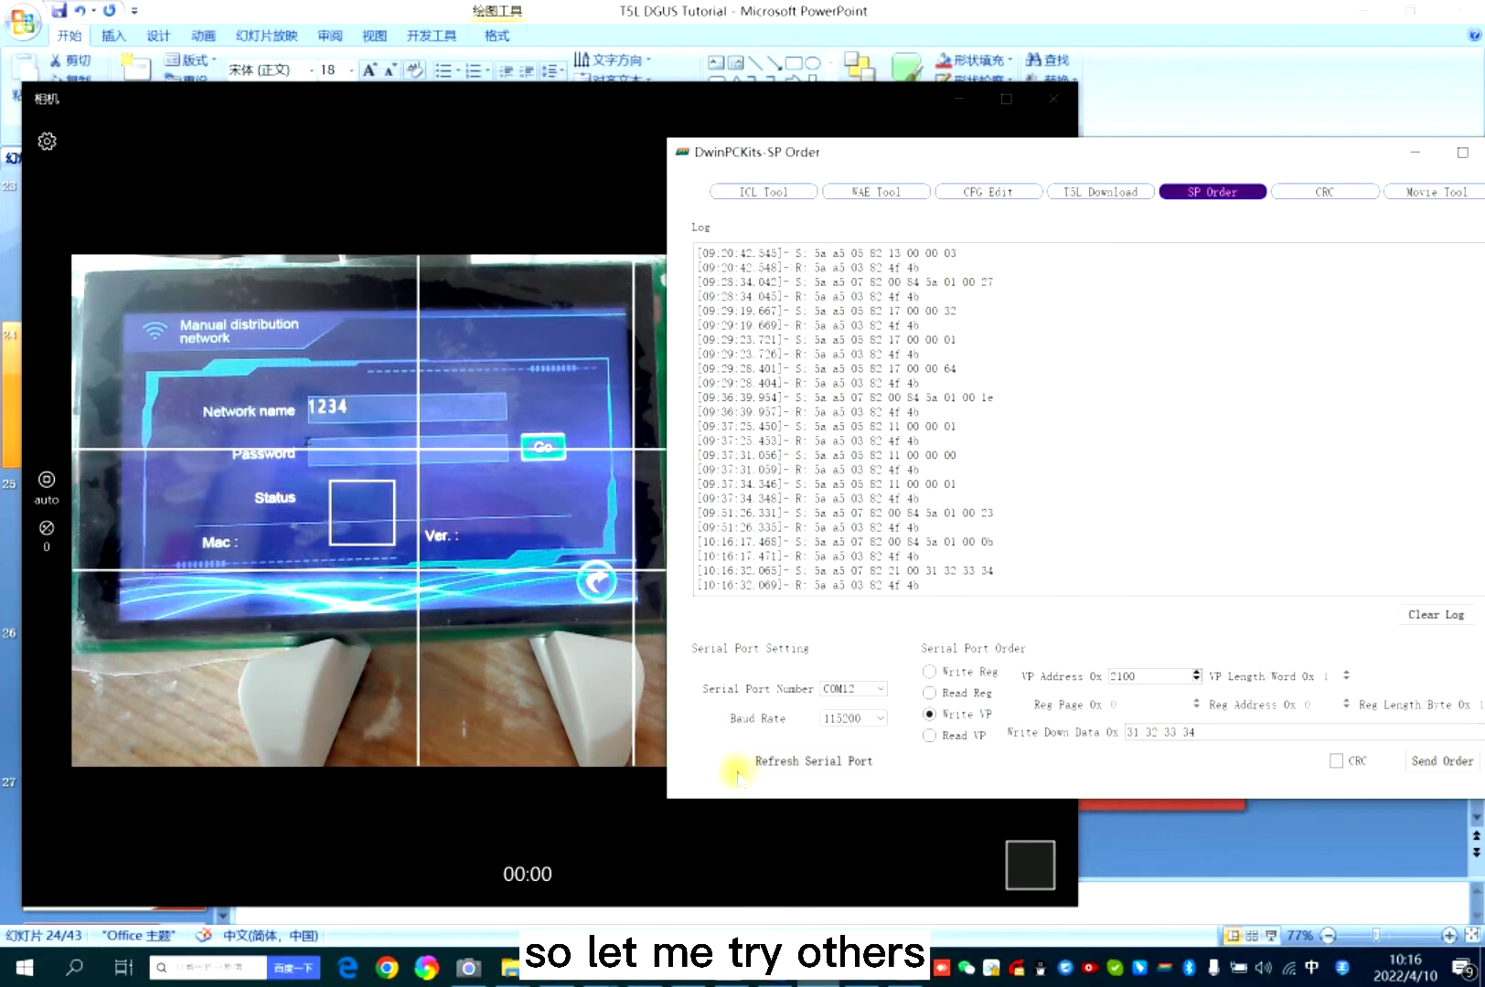
pyautogui.click(508, 966)
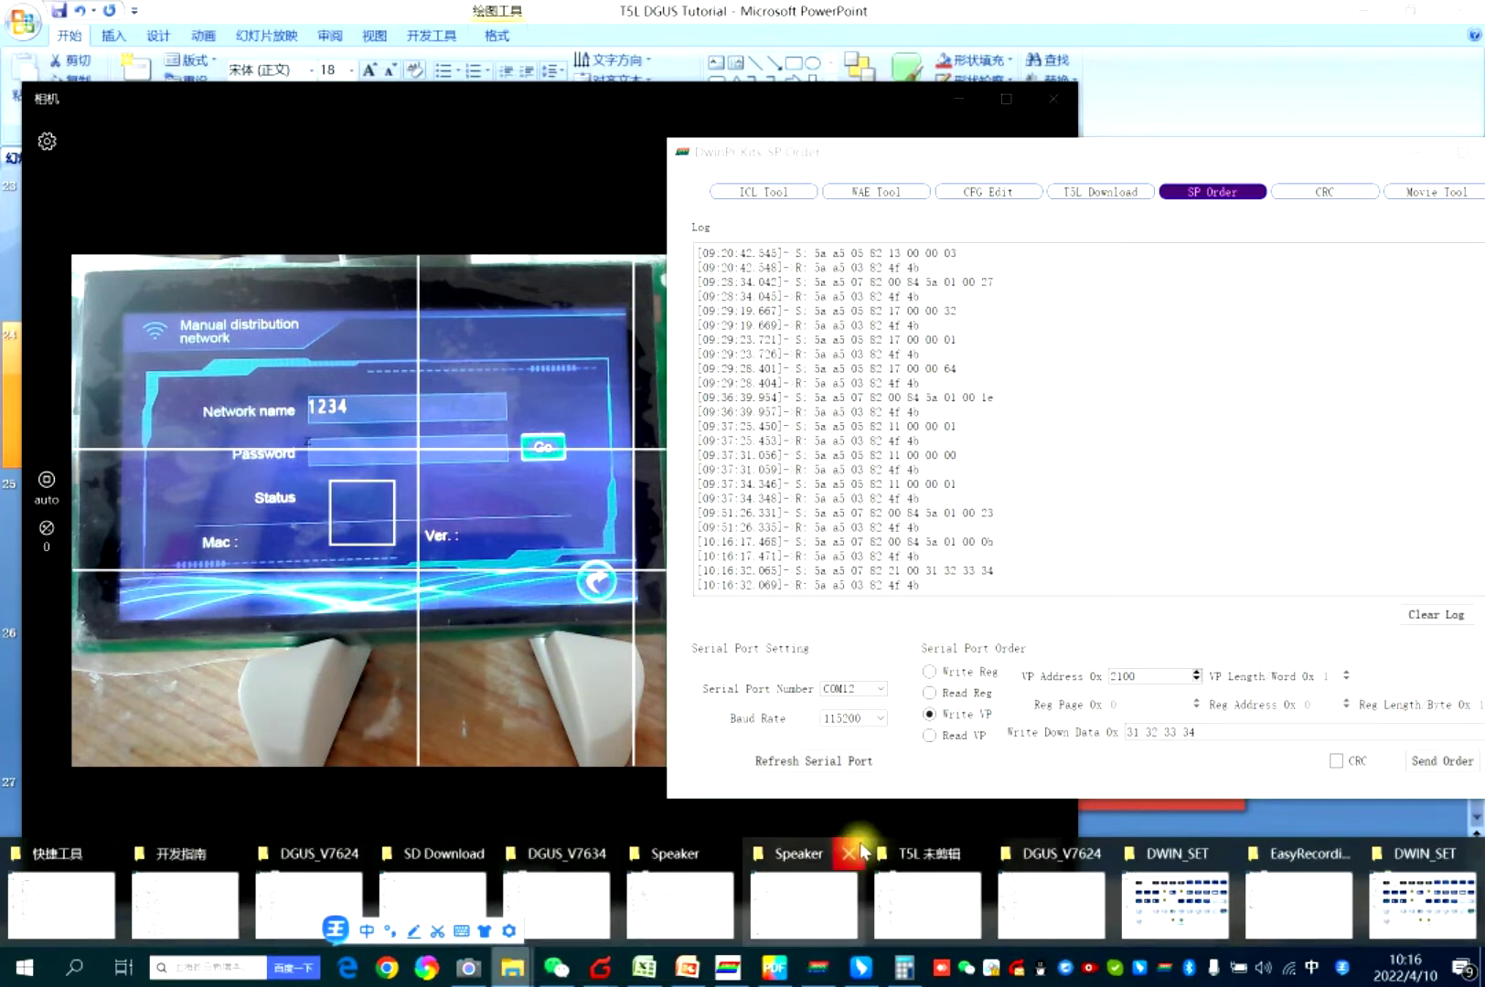
# Hide the tools folder, enter 'Maria' in ASCII 2.0, and display it in hexadecimal (十六进制).
pyautogui.click(800, 904)
pyautogui.moveTo(1100, 171); pyautogui.dragTo(1157, 133)
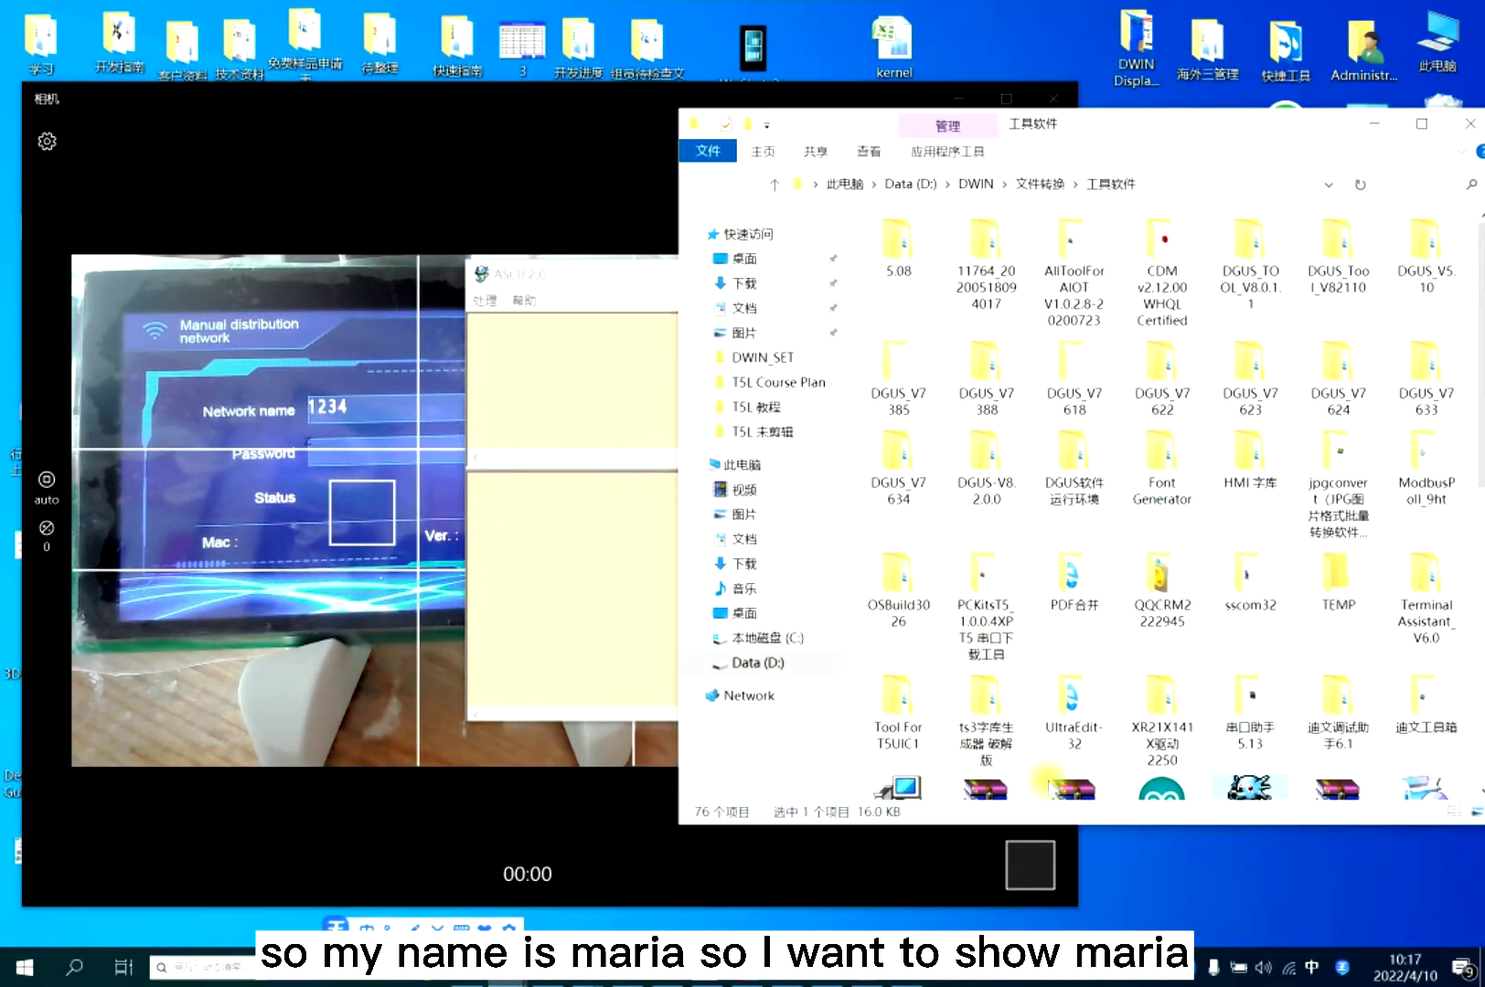
pyautogui.click(1382, 120)
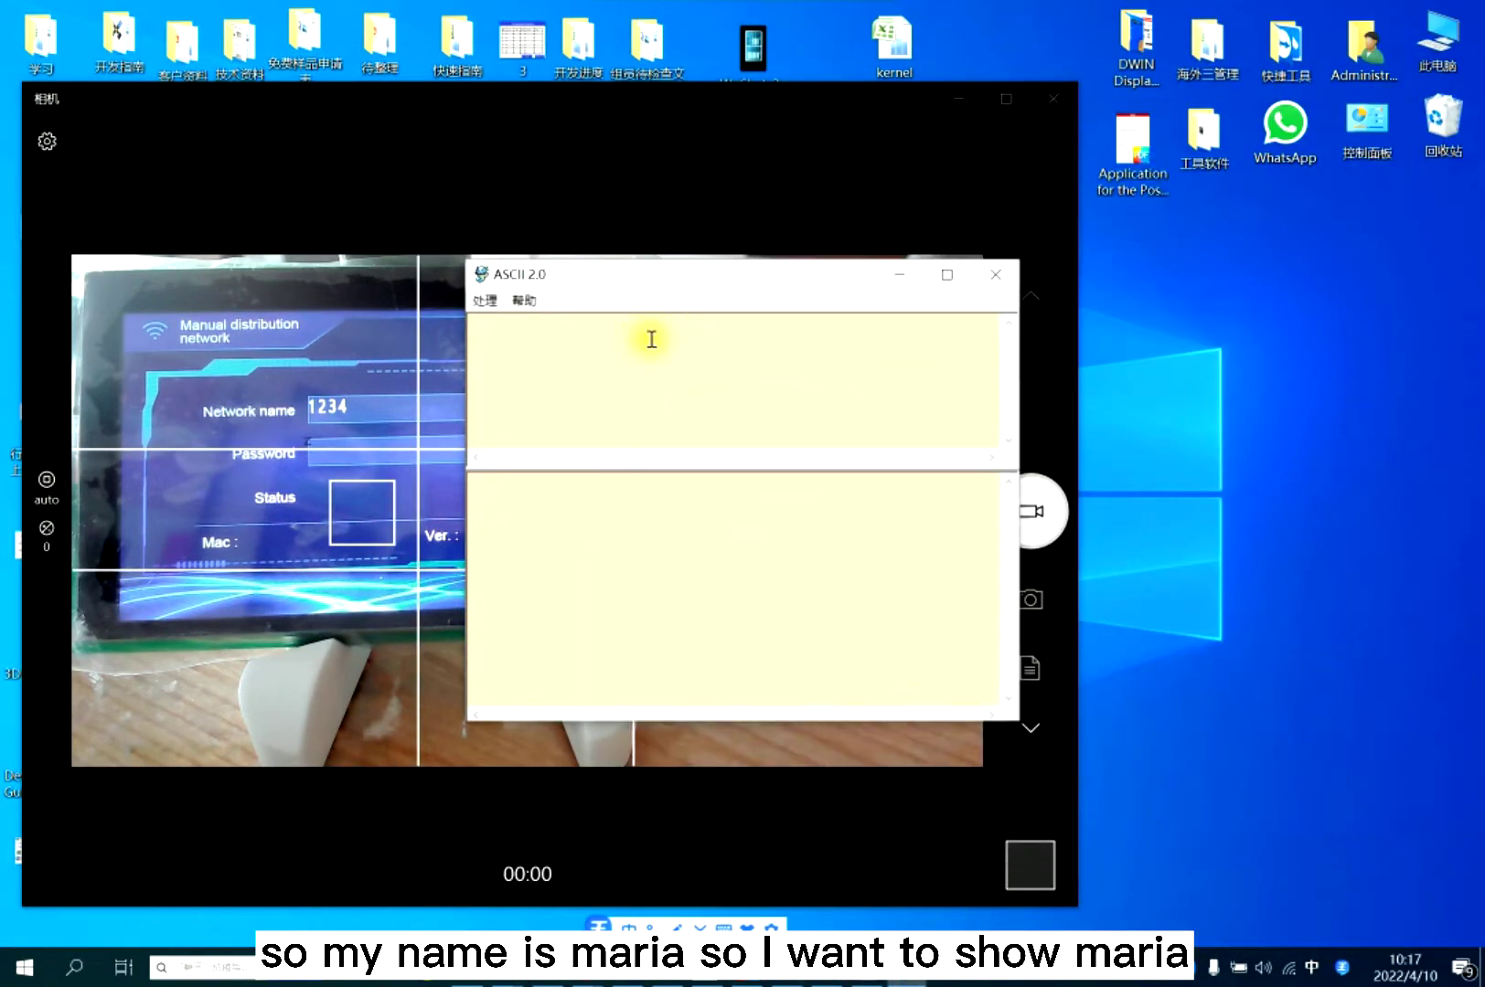
pyautogui.click(604, 357)
pyautogui.write('Mar')
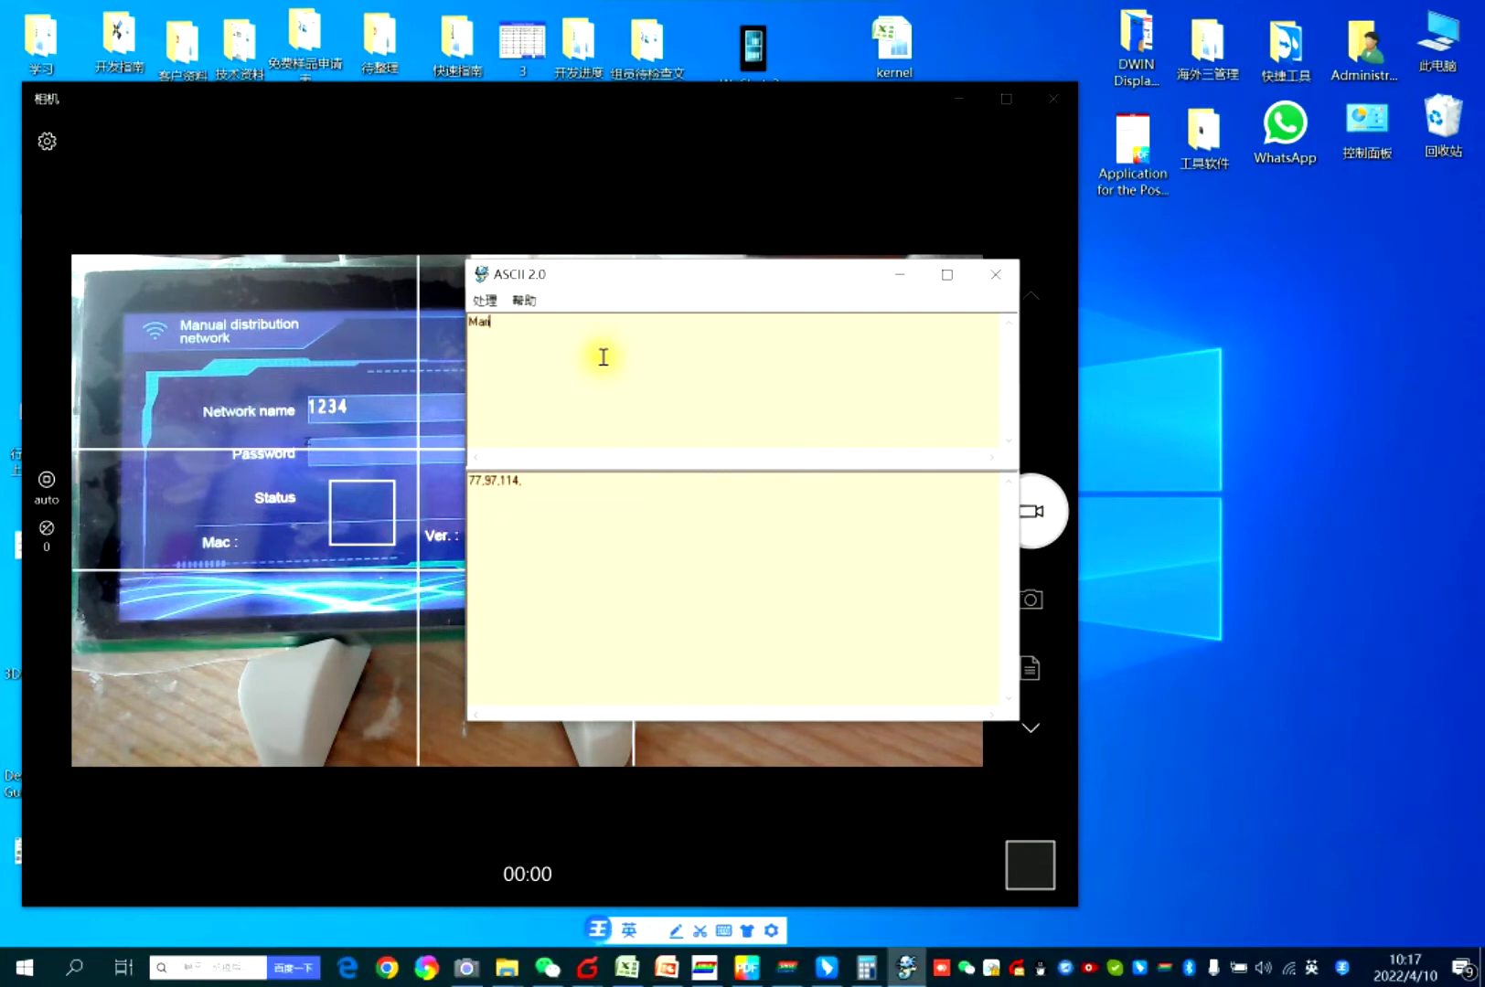
pyautogui.write('ia')
pyautogui.click(483, 302)
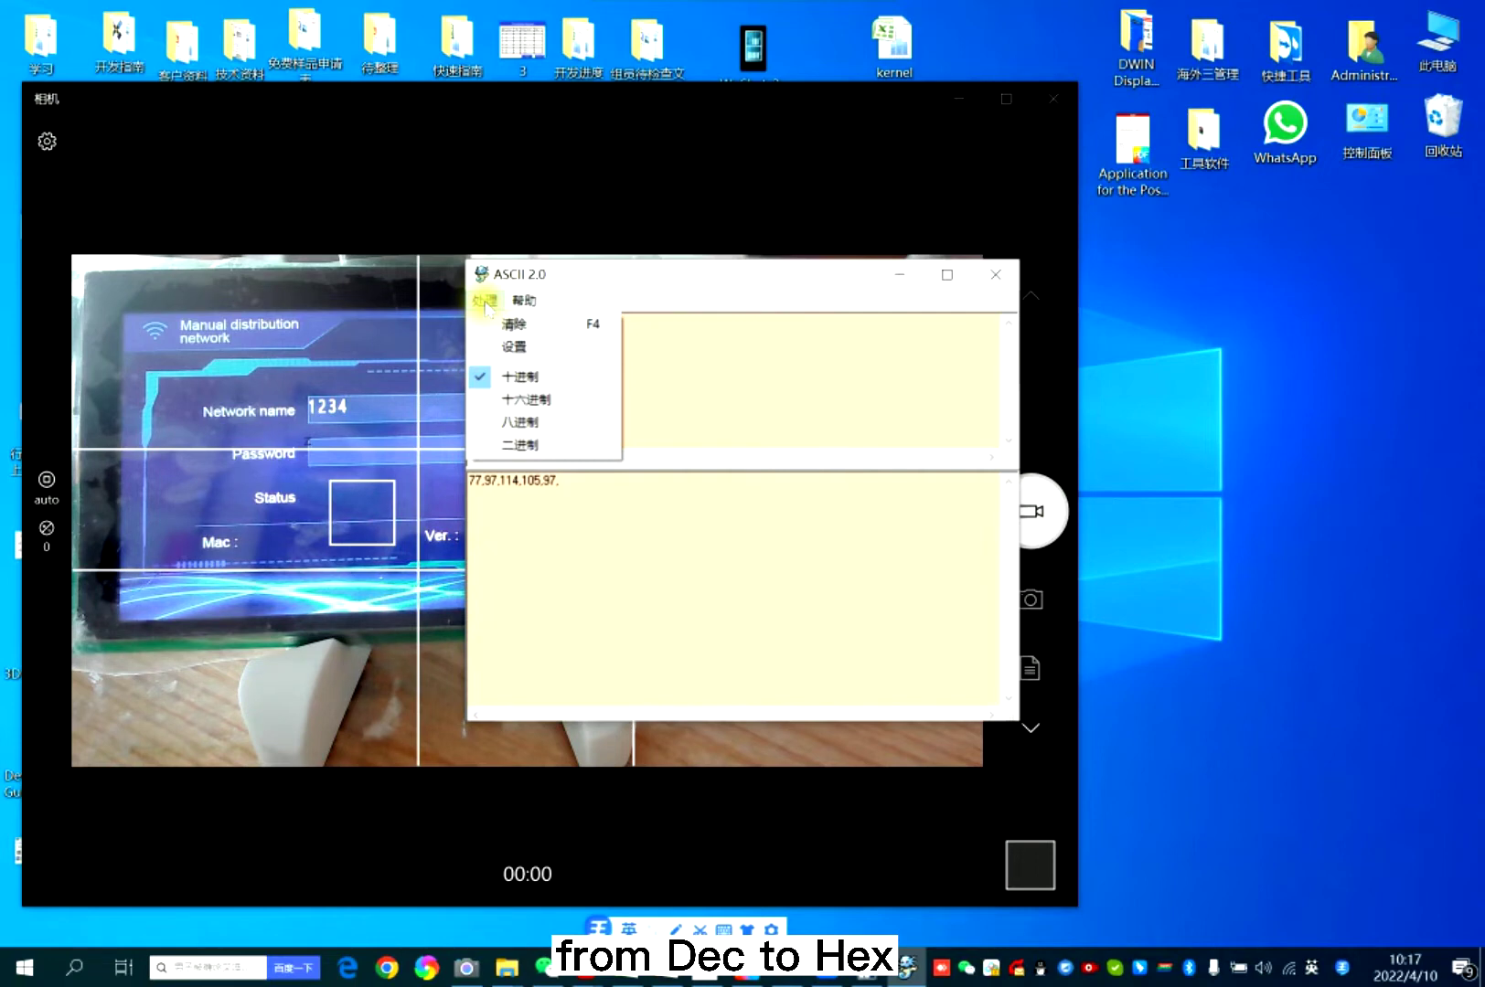
pyautogui.click(526, 398)
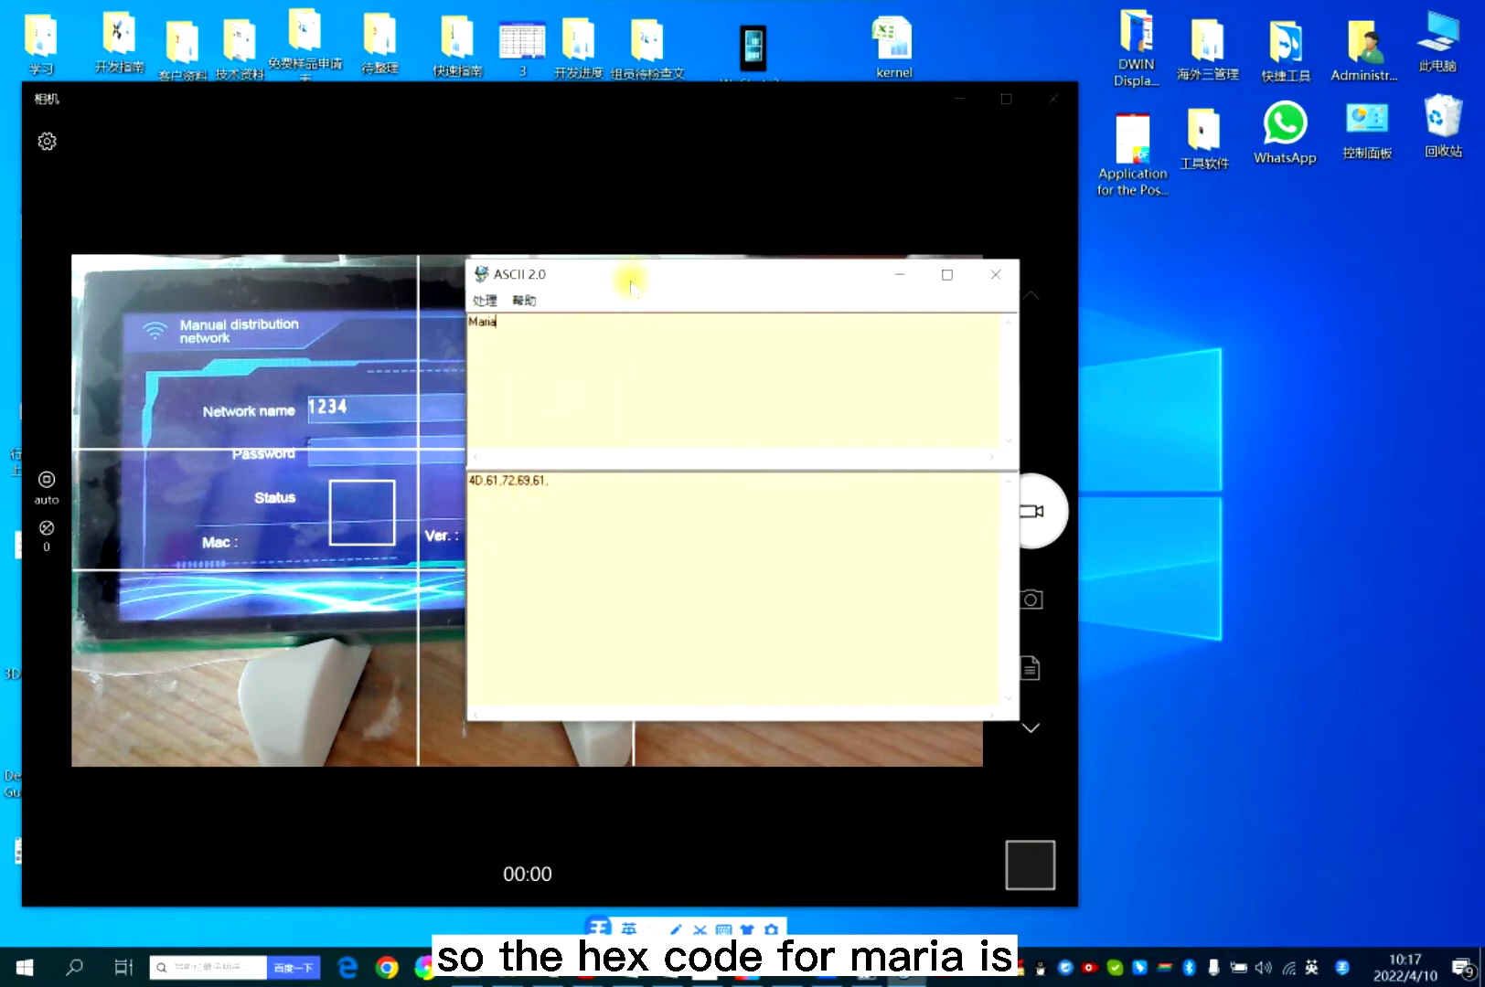
pyautogui.moveTo(630, 286); pyautogui.dragTo(784, 281)
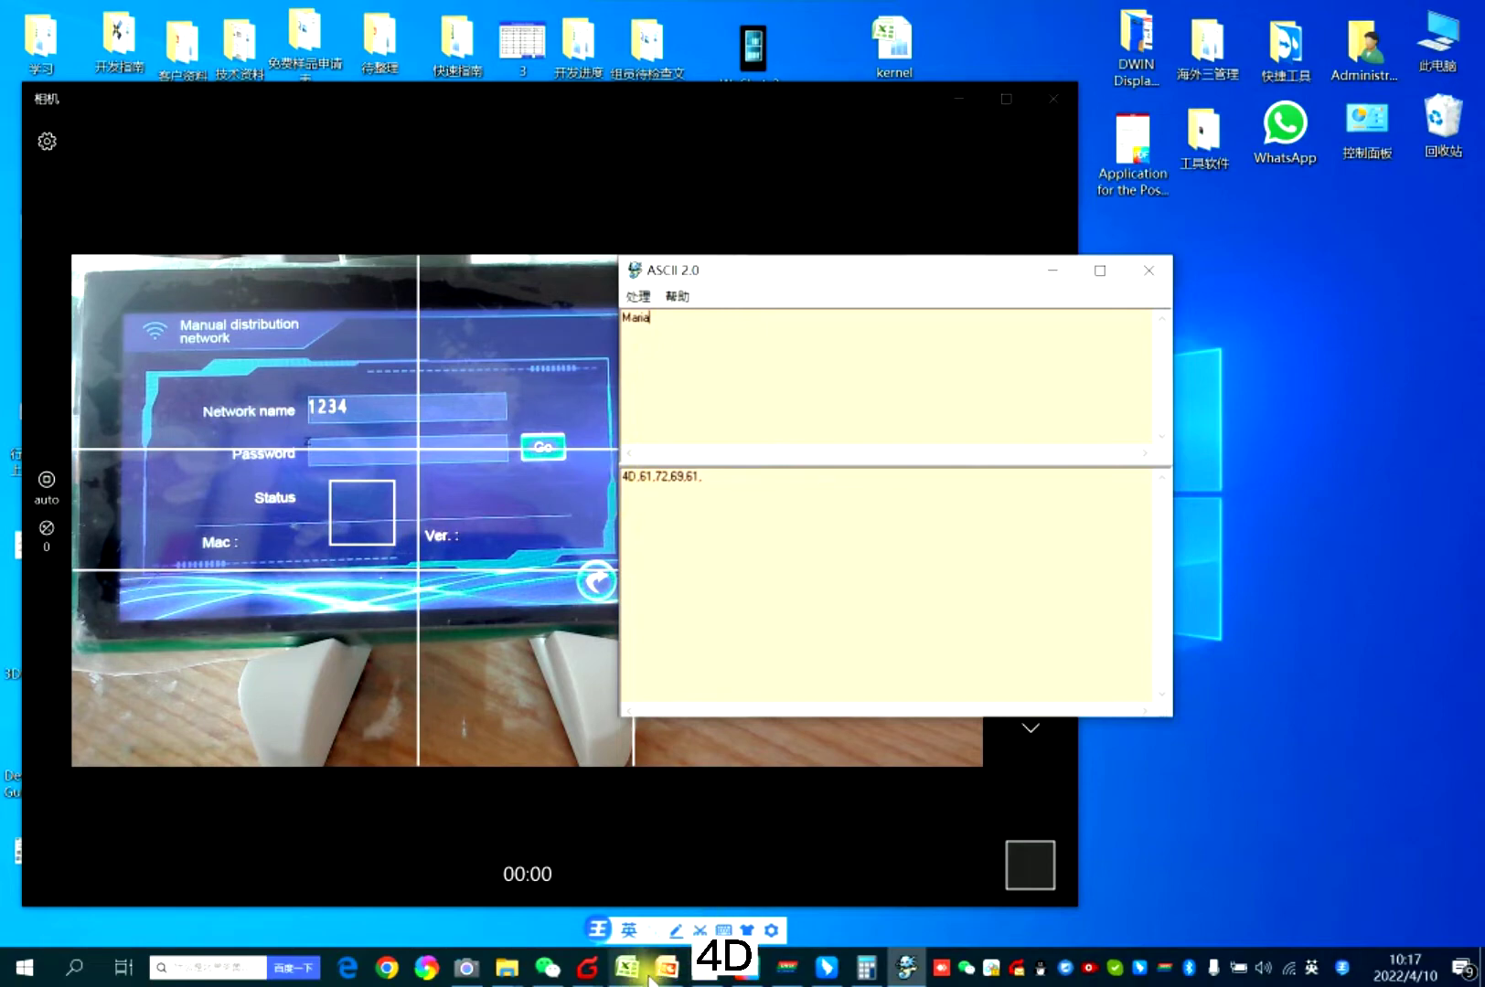
# Enter 4D 61 72 69 61 as Write Down Data for VP 2100 and send it.
pyautogui.click(787, 969)
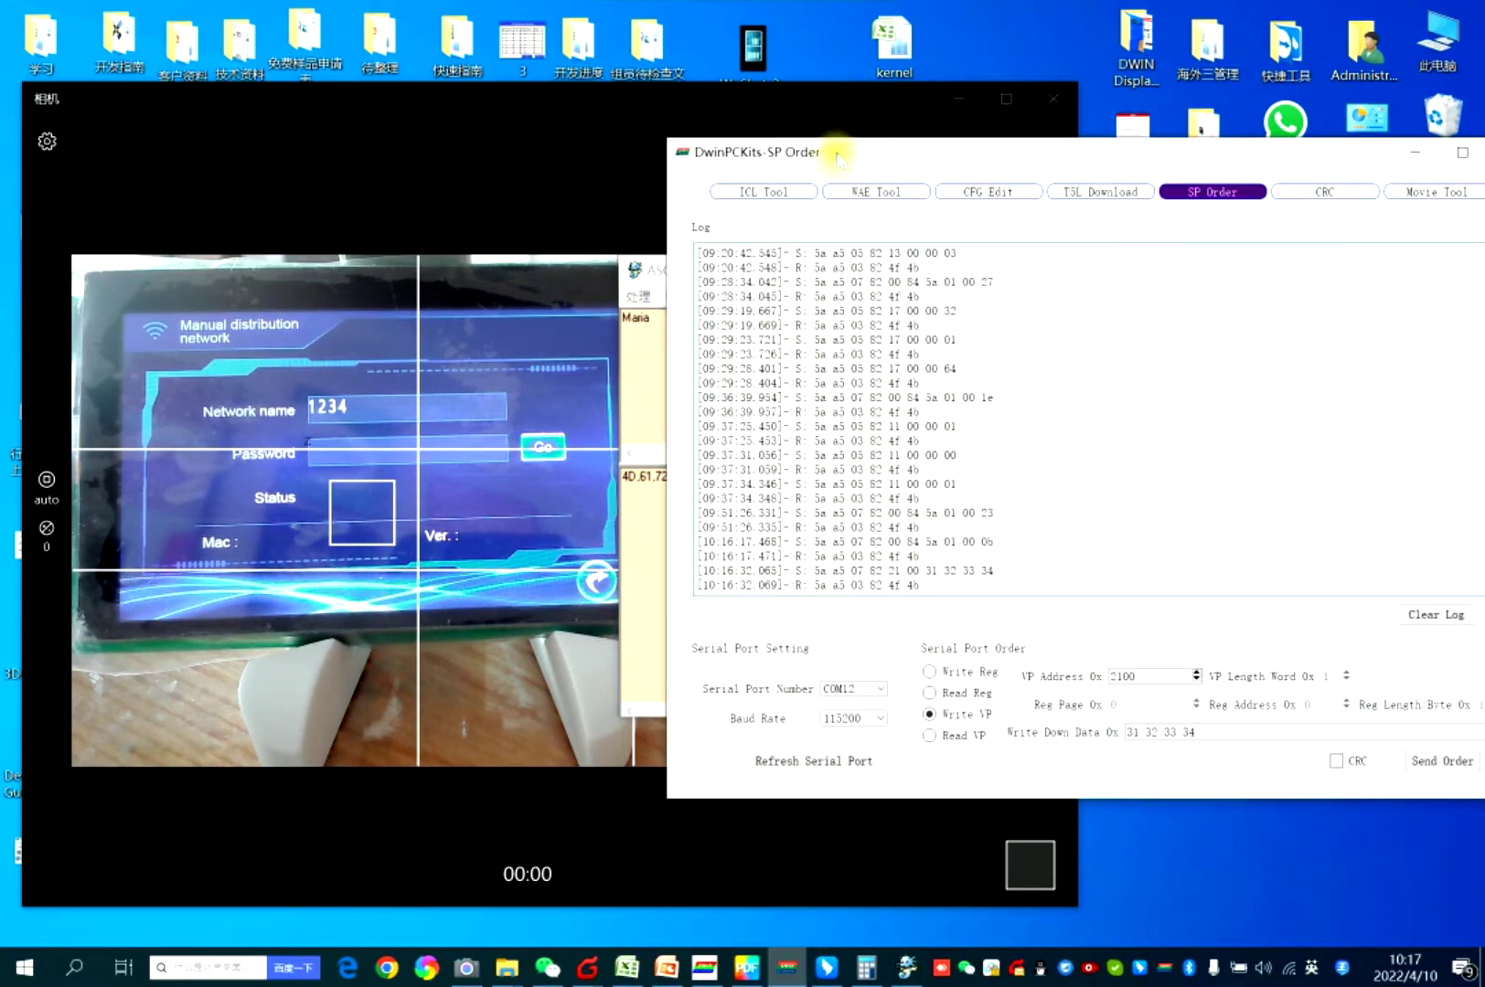
pyautogui.moveTo(838, 158); pyautogui.dragTo(1041, 139)
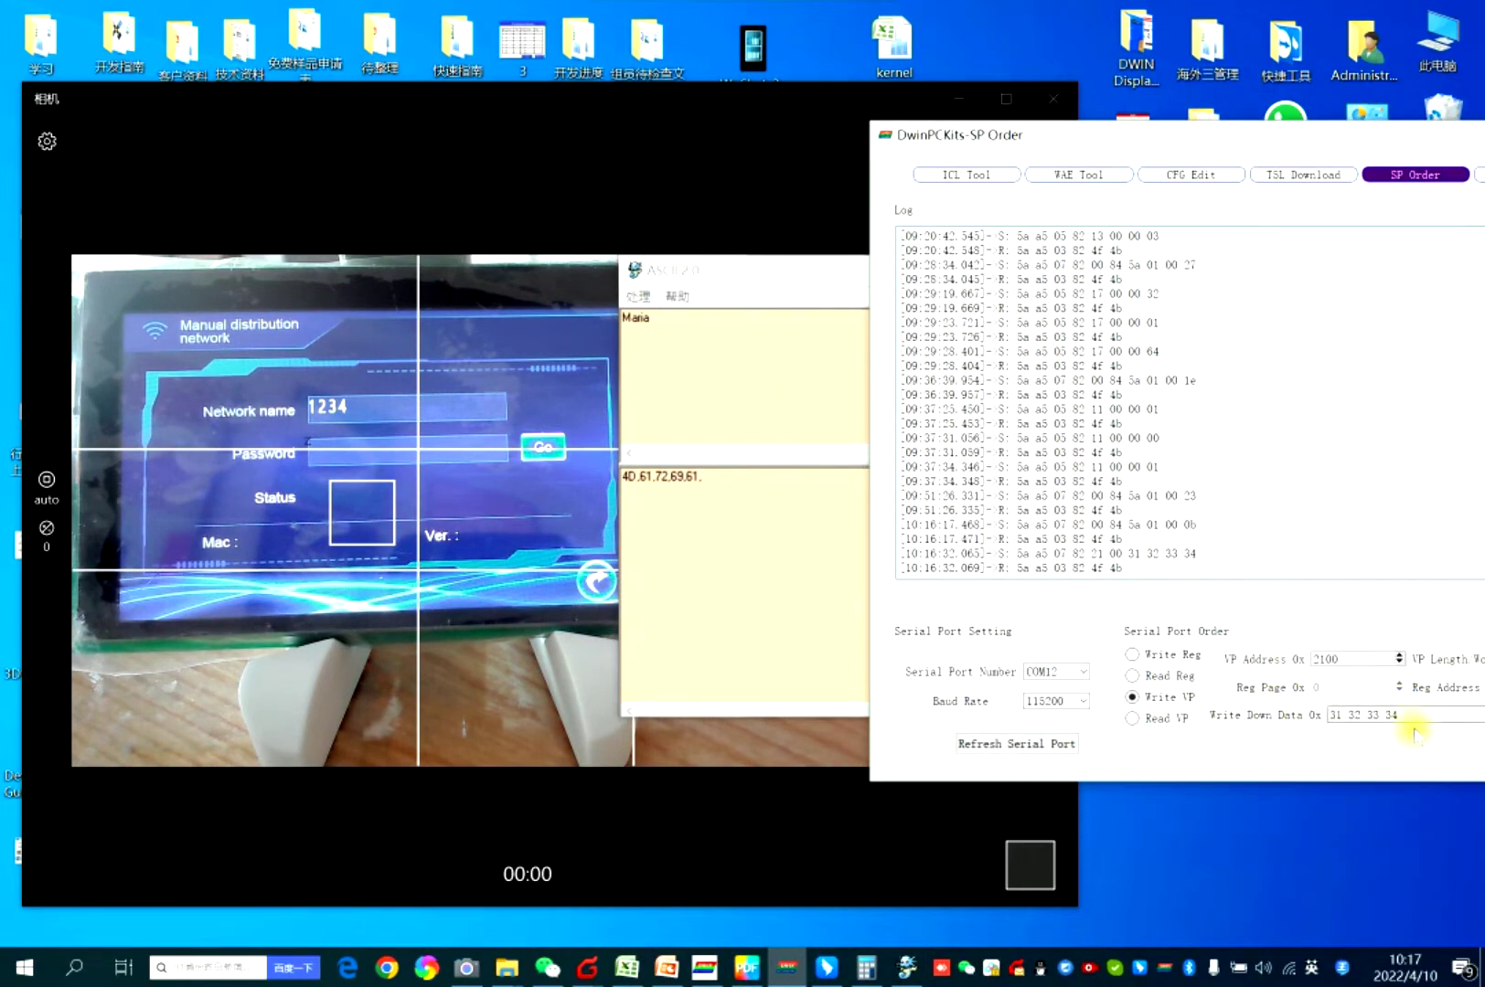
pyautogui.moveTo(1412, 715); pyautogui.dragTo(1216, 659)
pyautogui.write('4D')
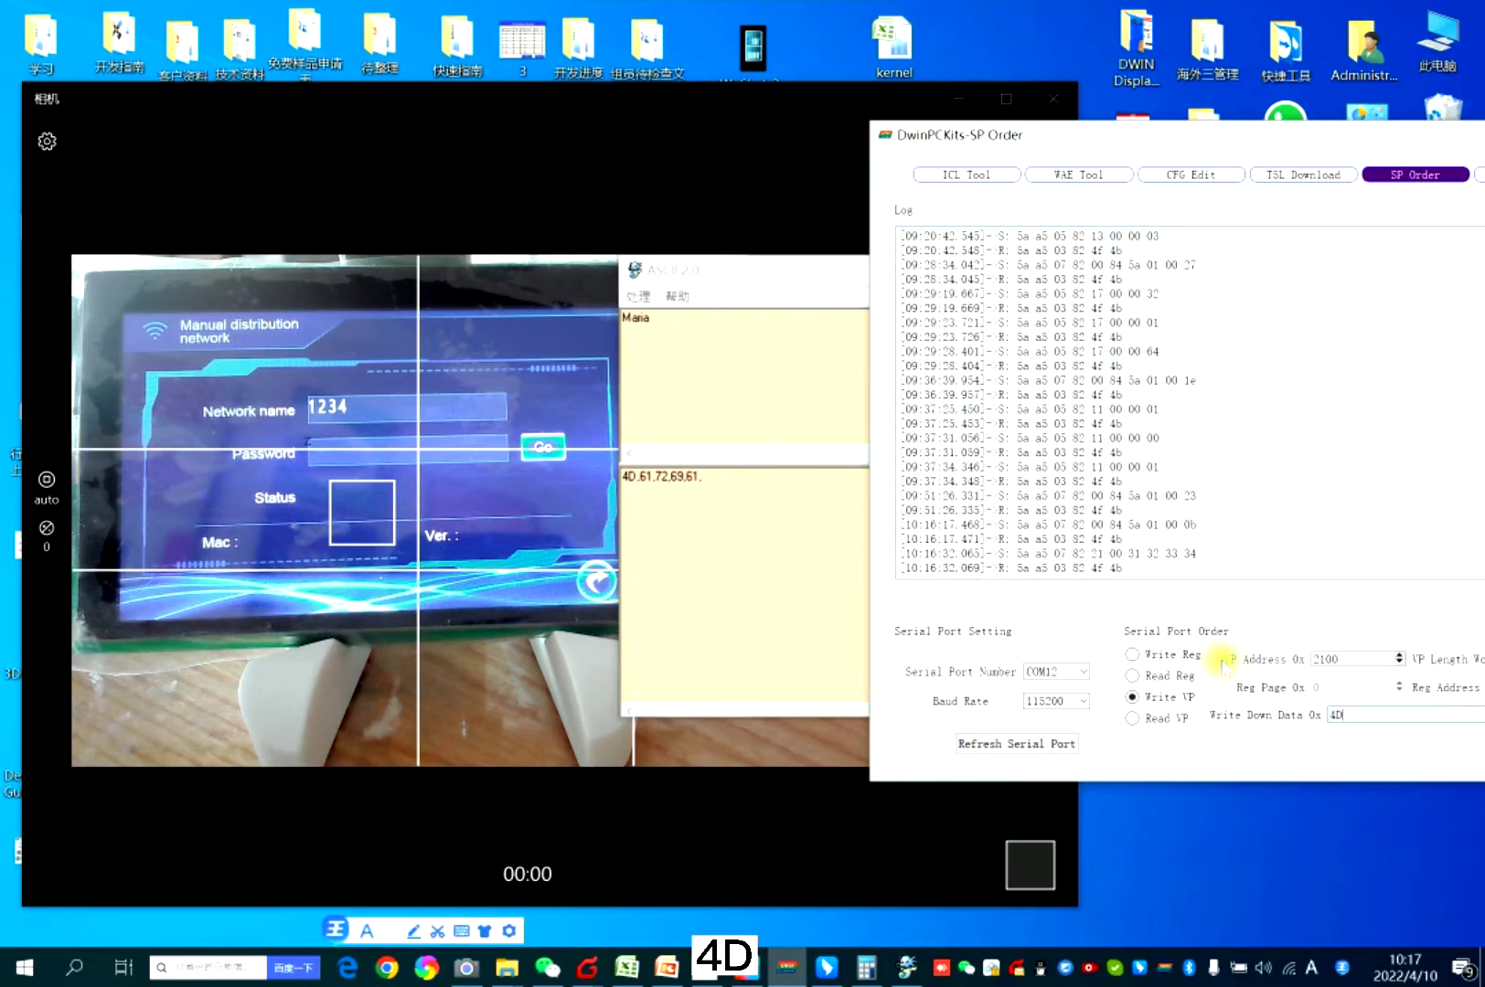
pyautogui.write(' 61')
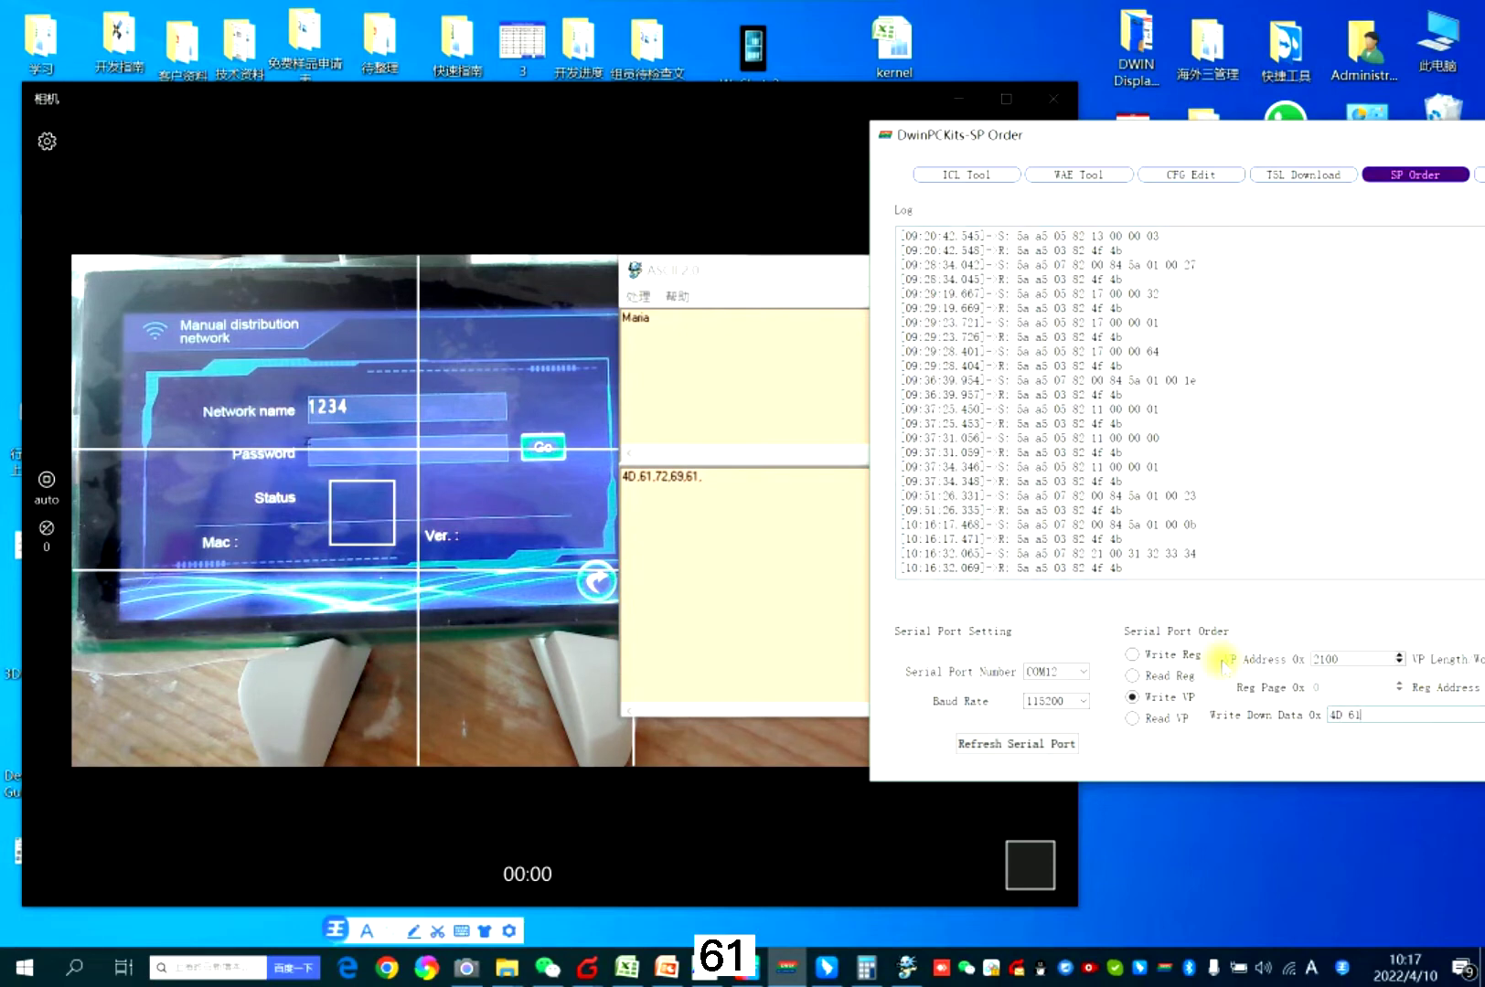
pyautogui.write(' 72 69 62')
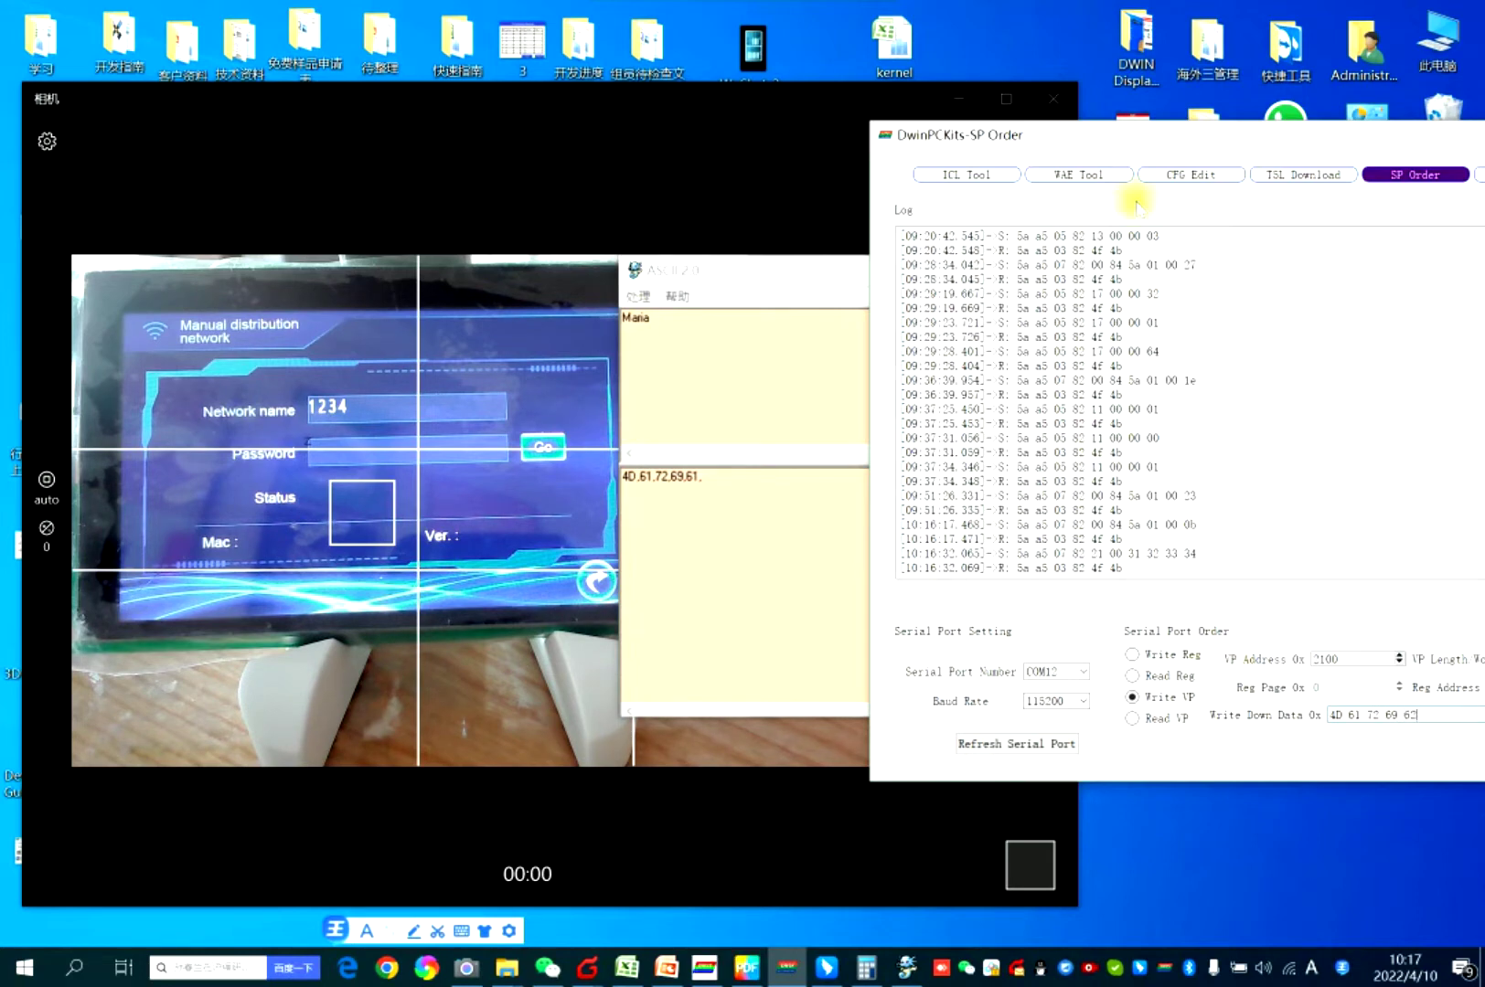
pyautogui.moveTo(1274, 135); pyautogui.dragTo(1134, 160)
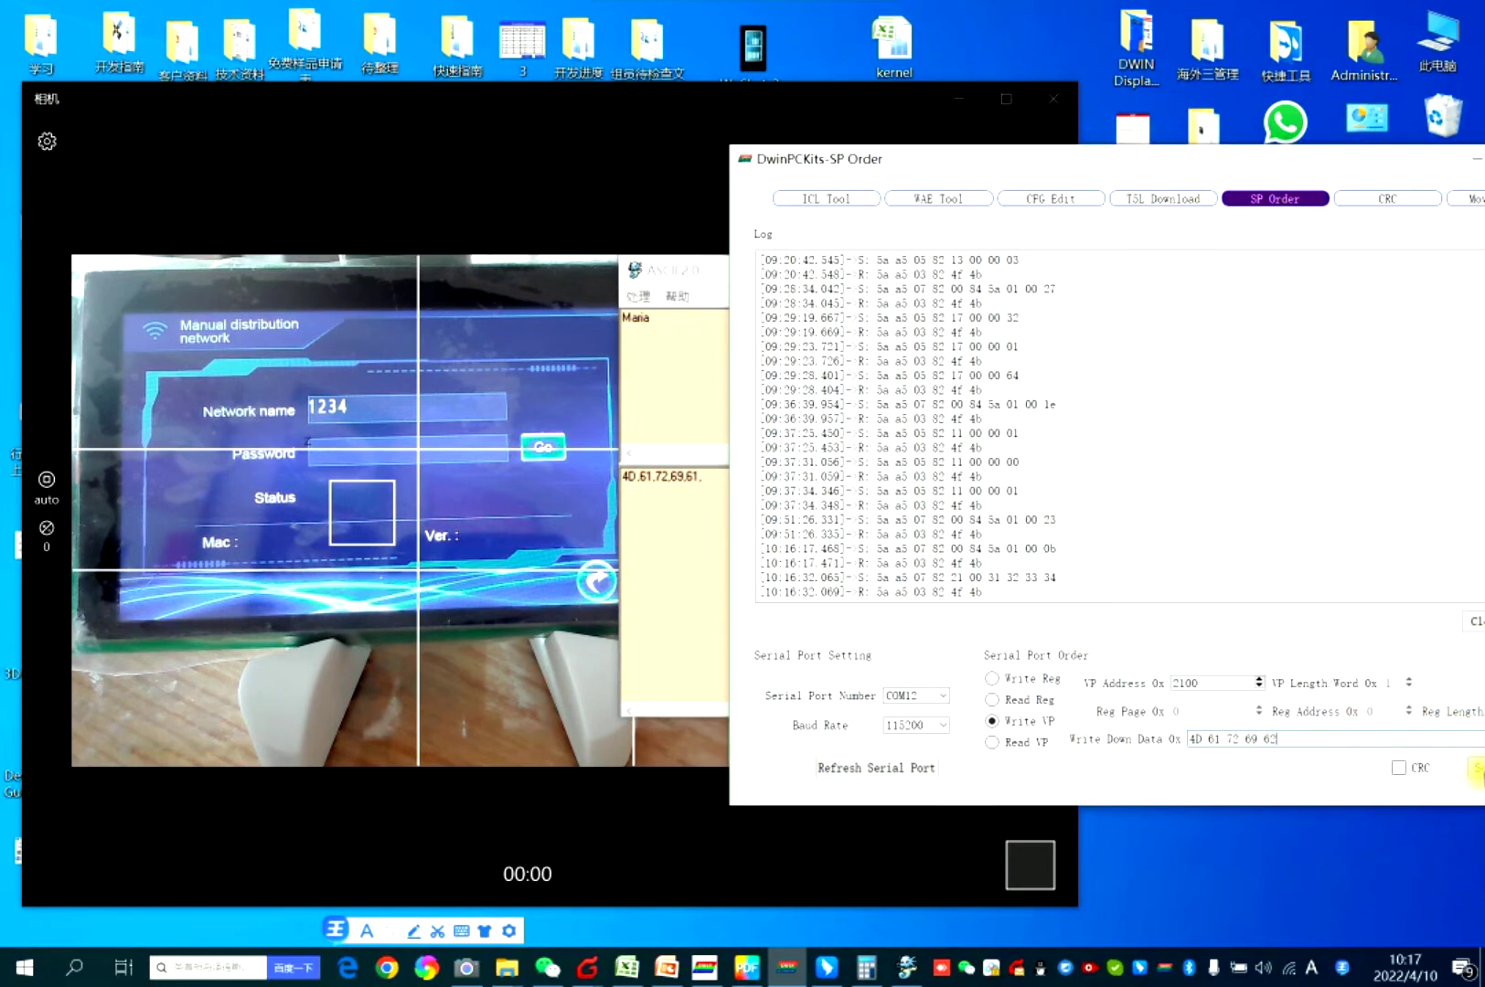
pyautogui.click(1477, 771)
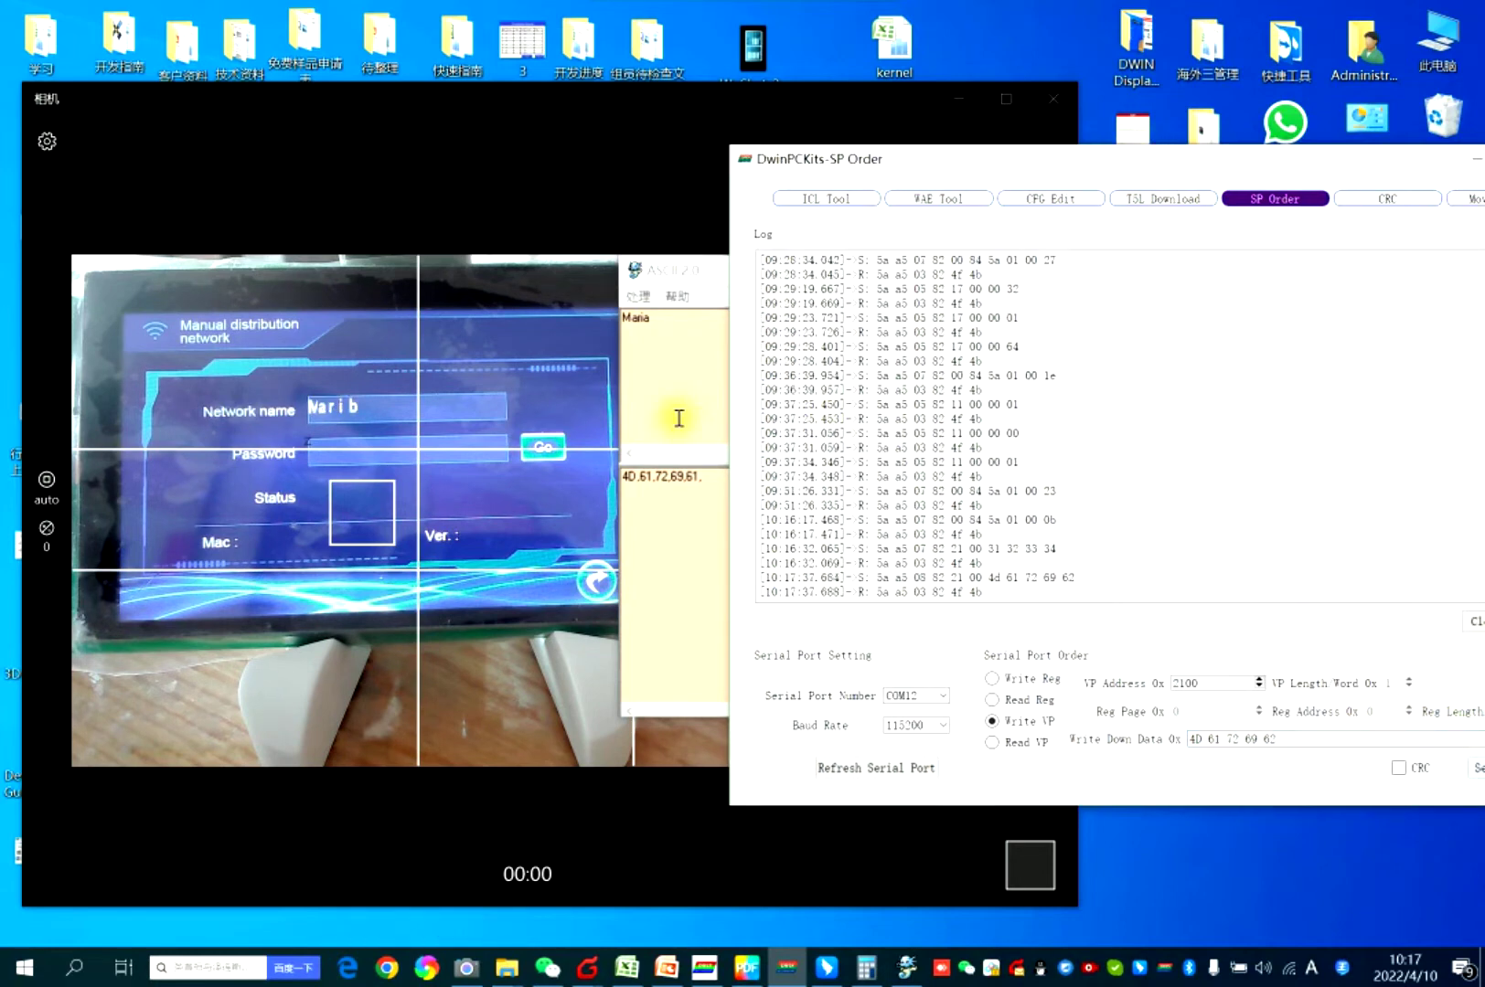
# Check the hex codes against the ASCII converter and resend the corrected data so the LCD shows Maria.
pyautogui.click(908, 966)
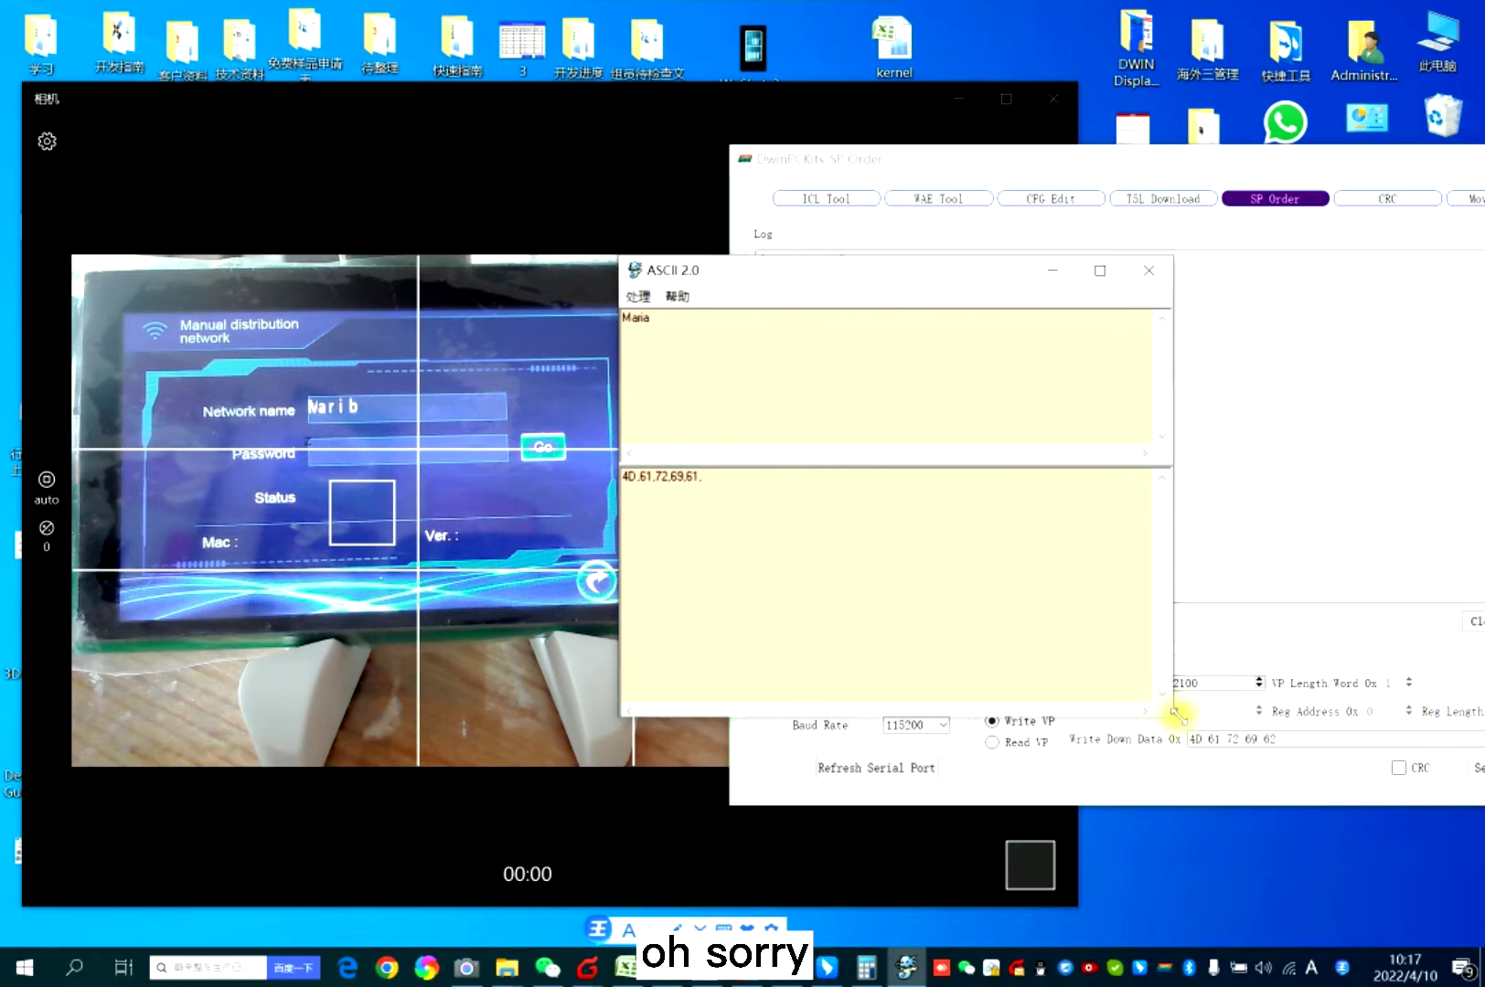
pyautogui.write('1')
pyautogui.click(1288, 735)
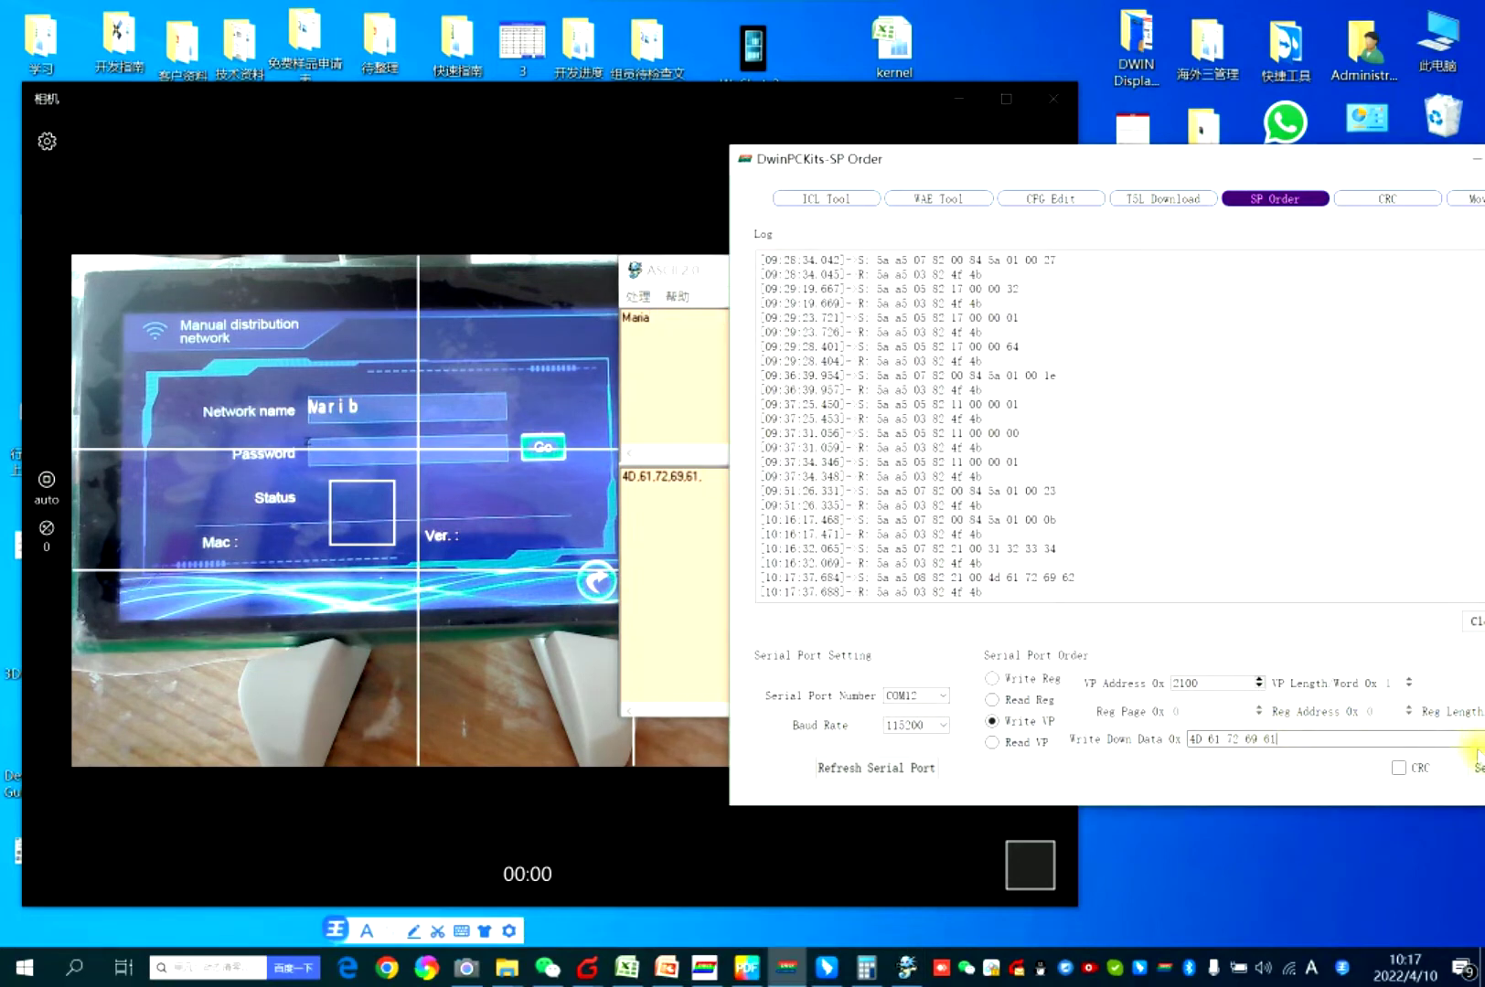
pyautogui.click(1476, 767)
pyautogui.click(1477, 767)
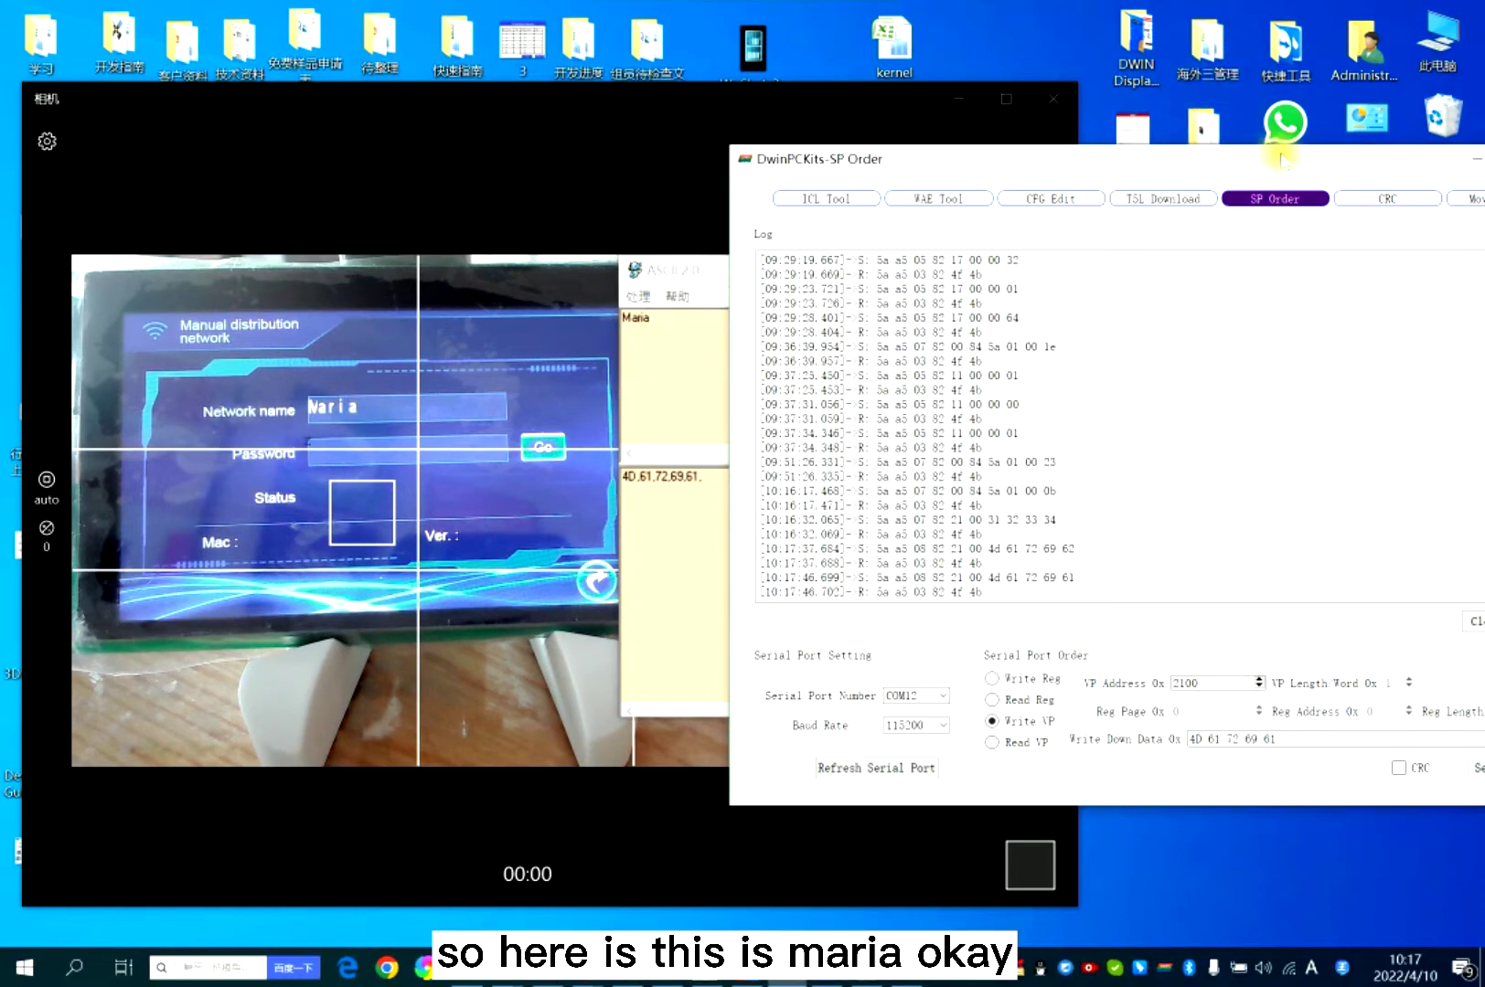
# Rearrange the SP Order and ASCII converter windows, leaving the order tool minimized.
pyautogui.moveTo(1273, 172); pyautogui.dragTo(1160, 195)
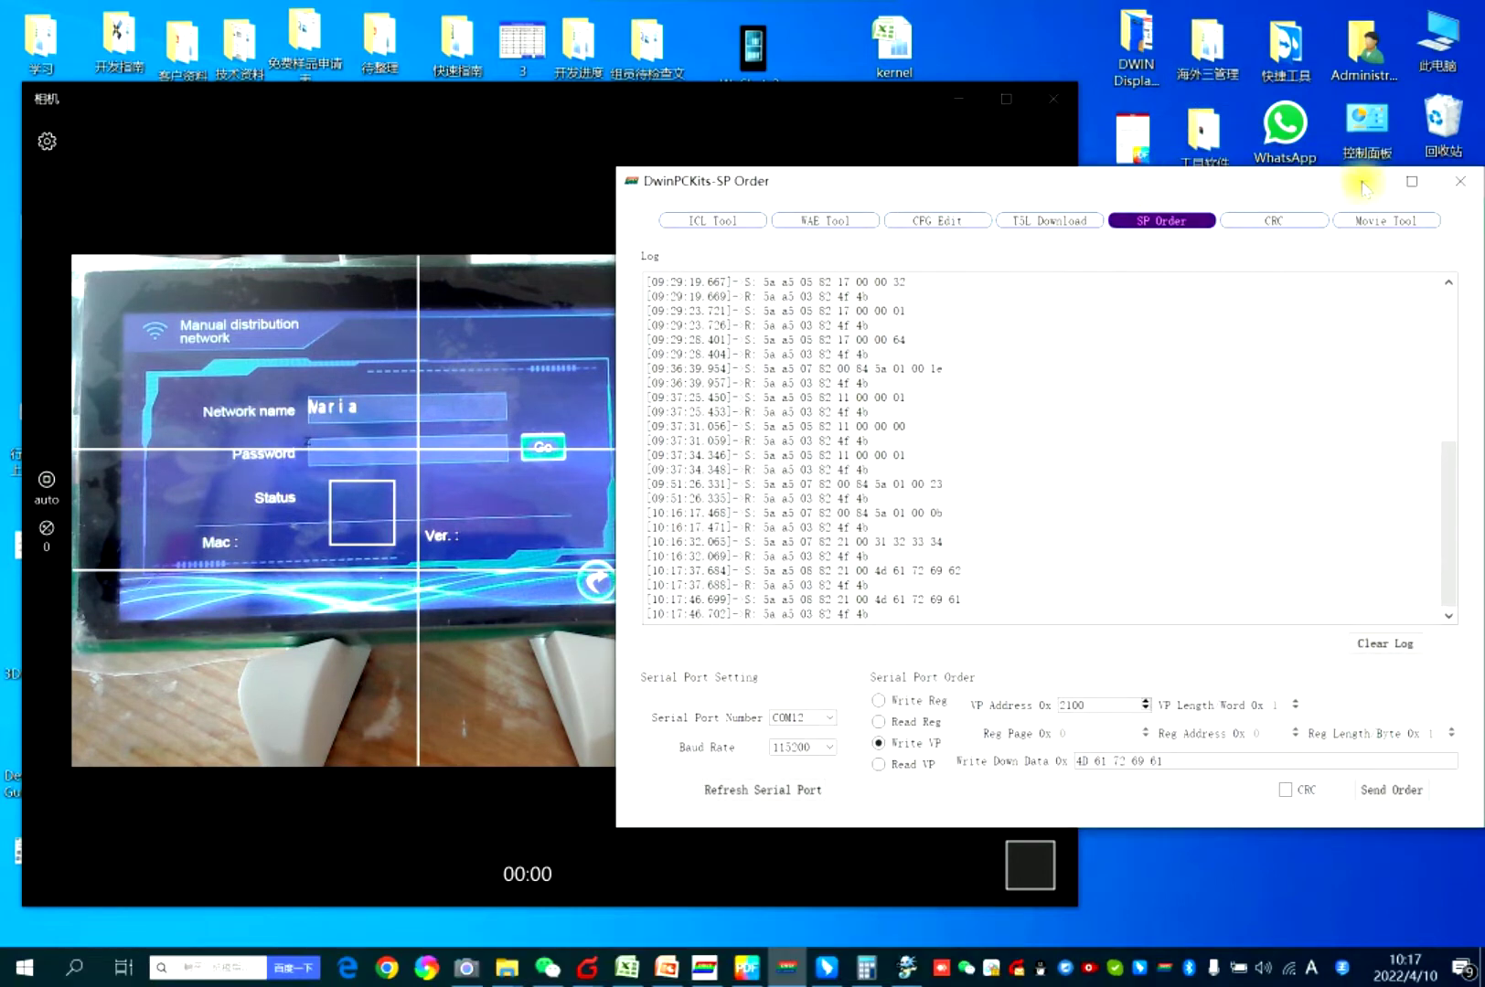
pyautogui.click(1363, 182)
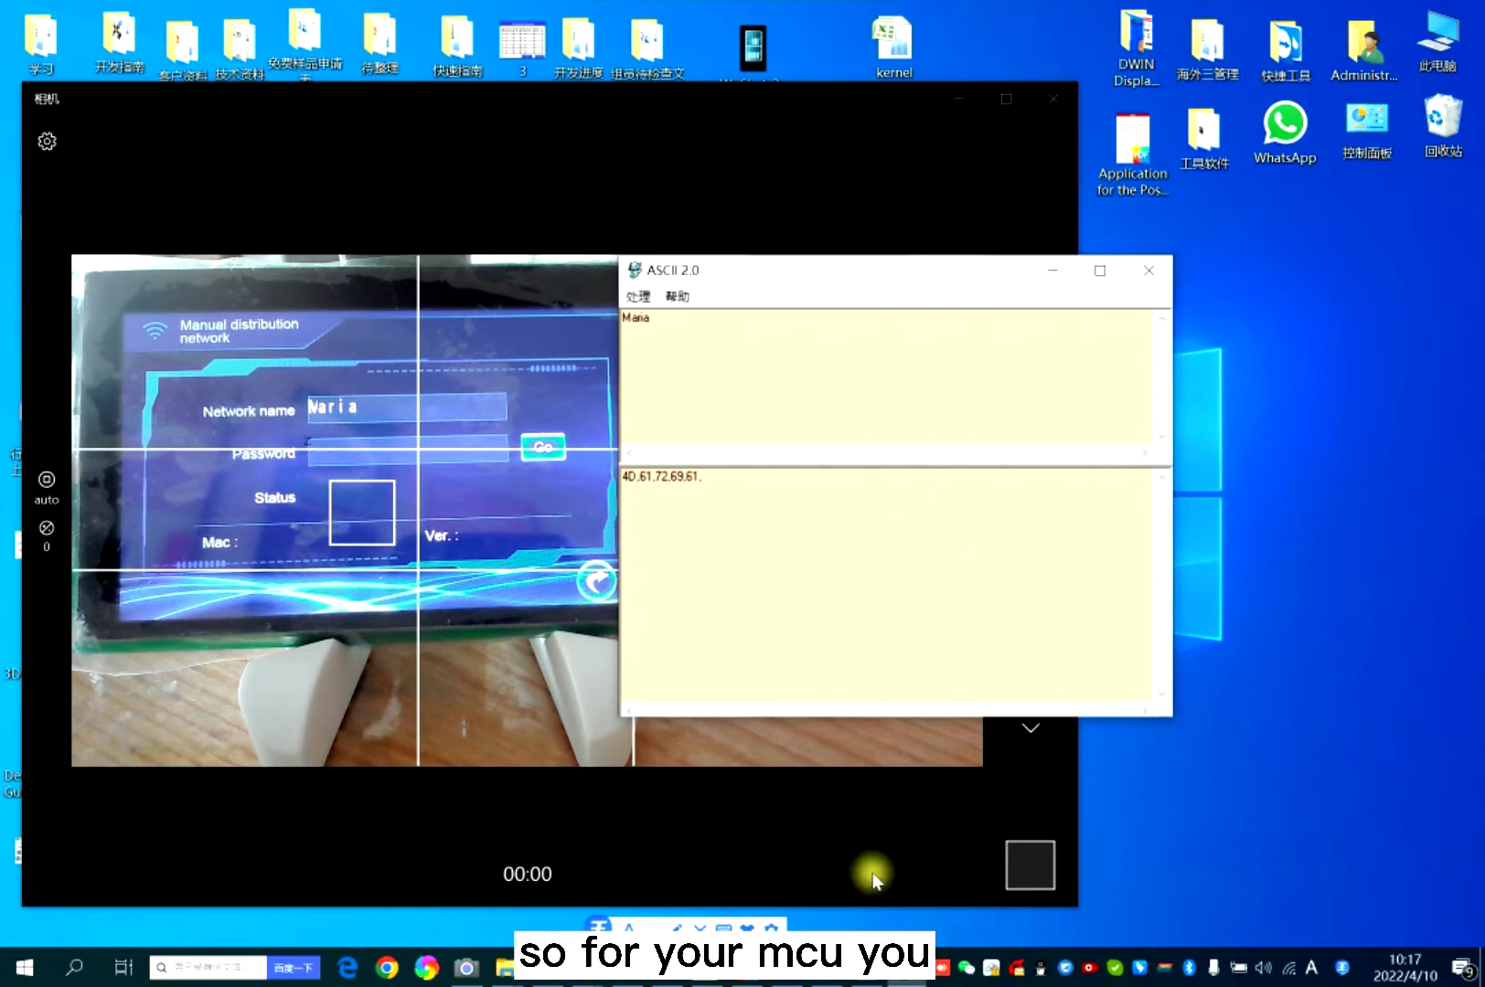
pyautogui.click(775, 979)
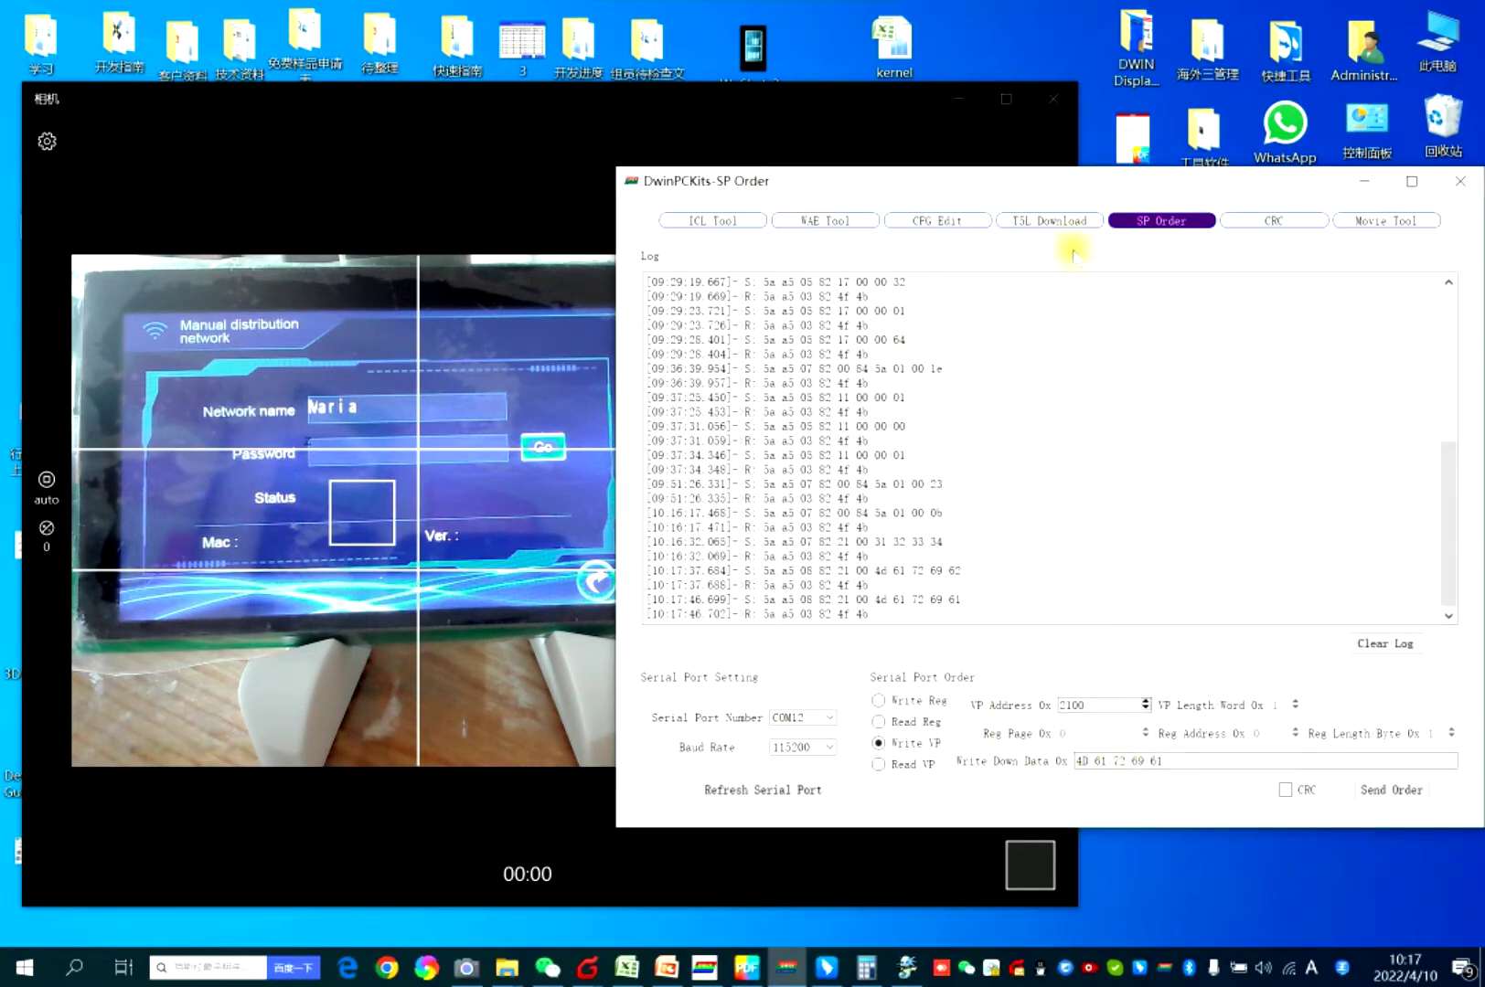
pyautogui.moveTo(1027, 189); pyautogui.dragTo(1065, 192)
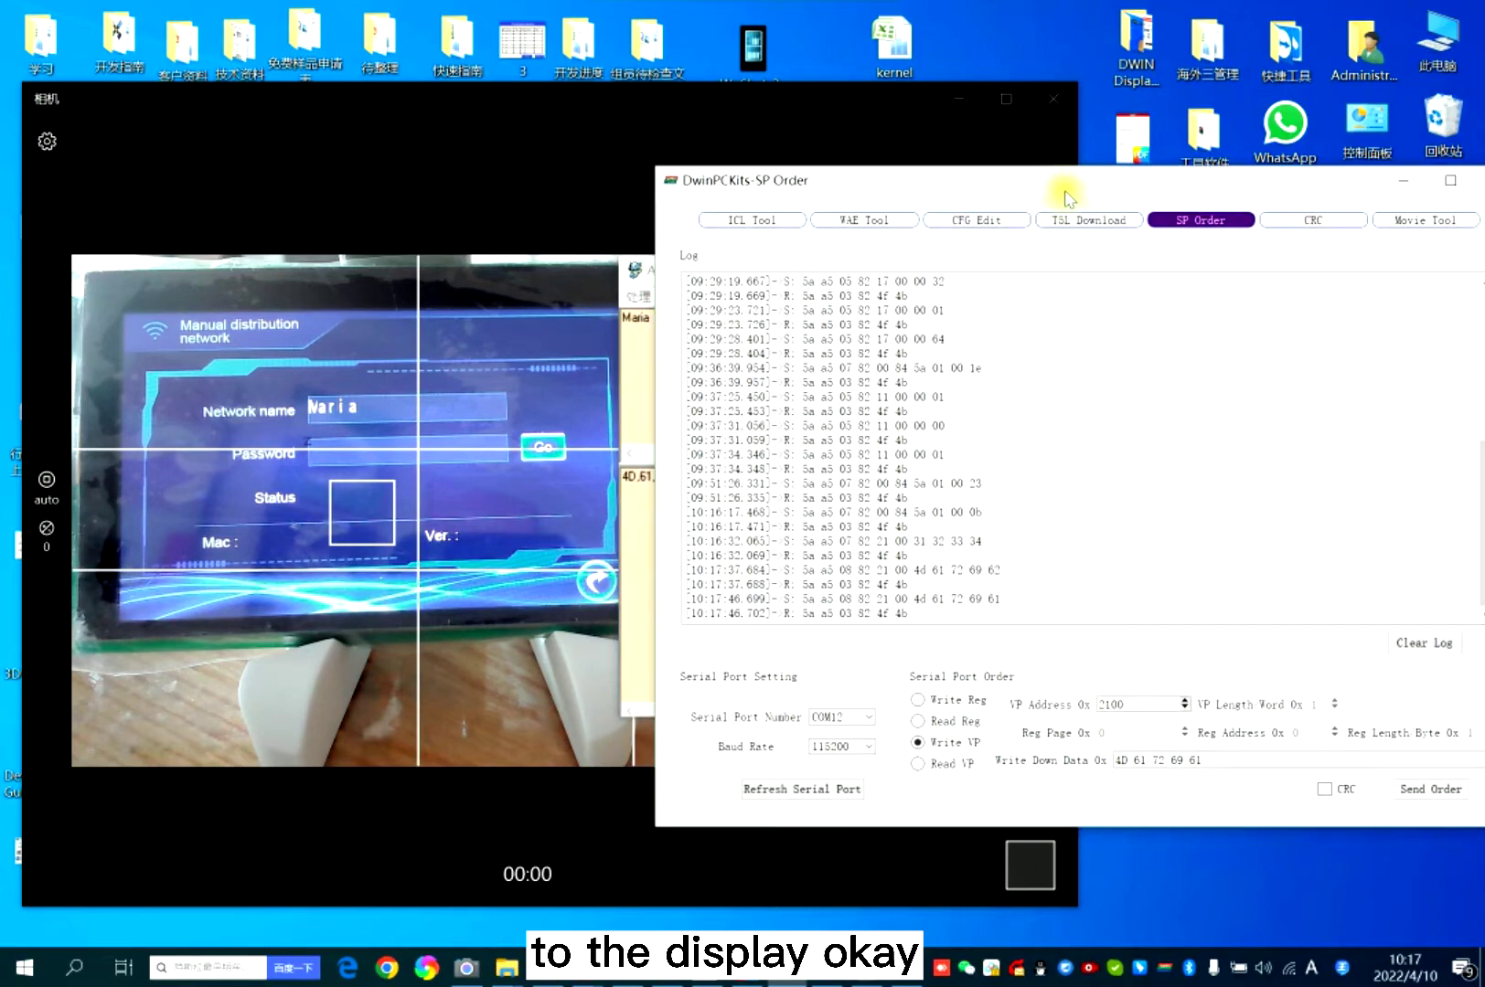
pyautogui.click(1402, 181)
pyautogui.moveTo(864, 967)
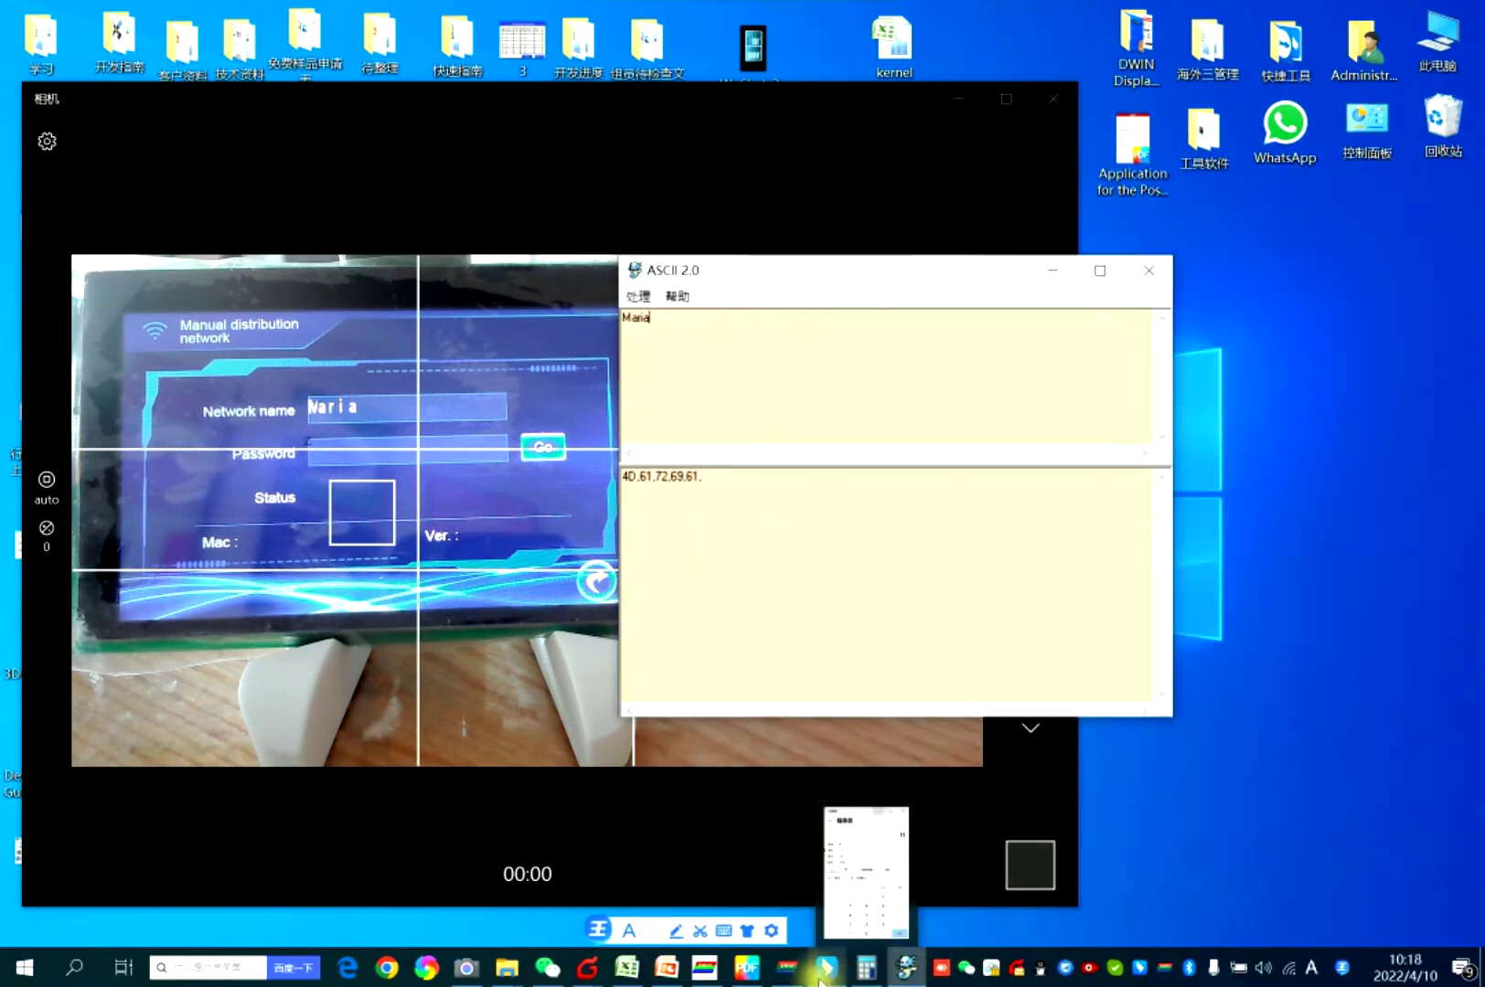
pyautogui.click(667, 969)
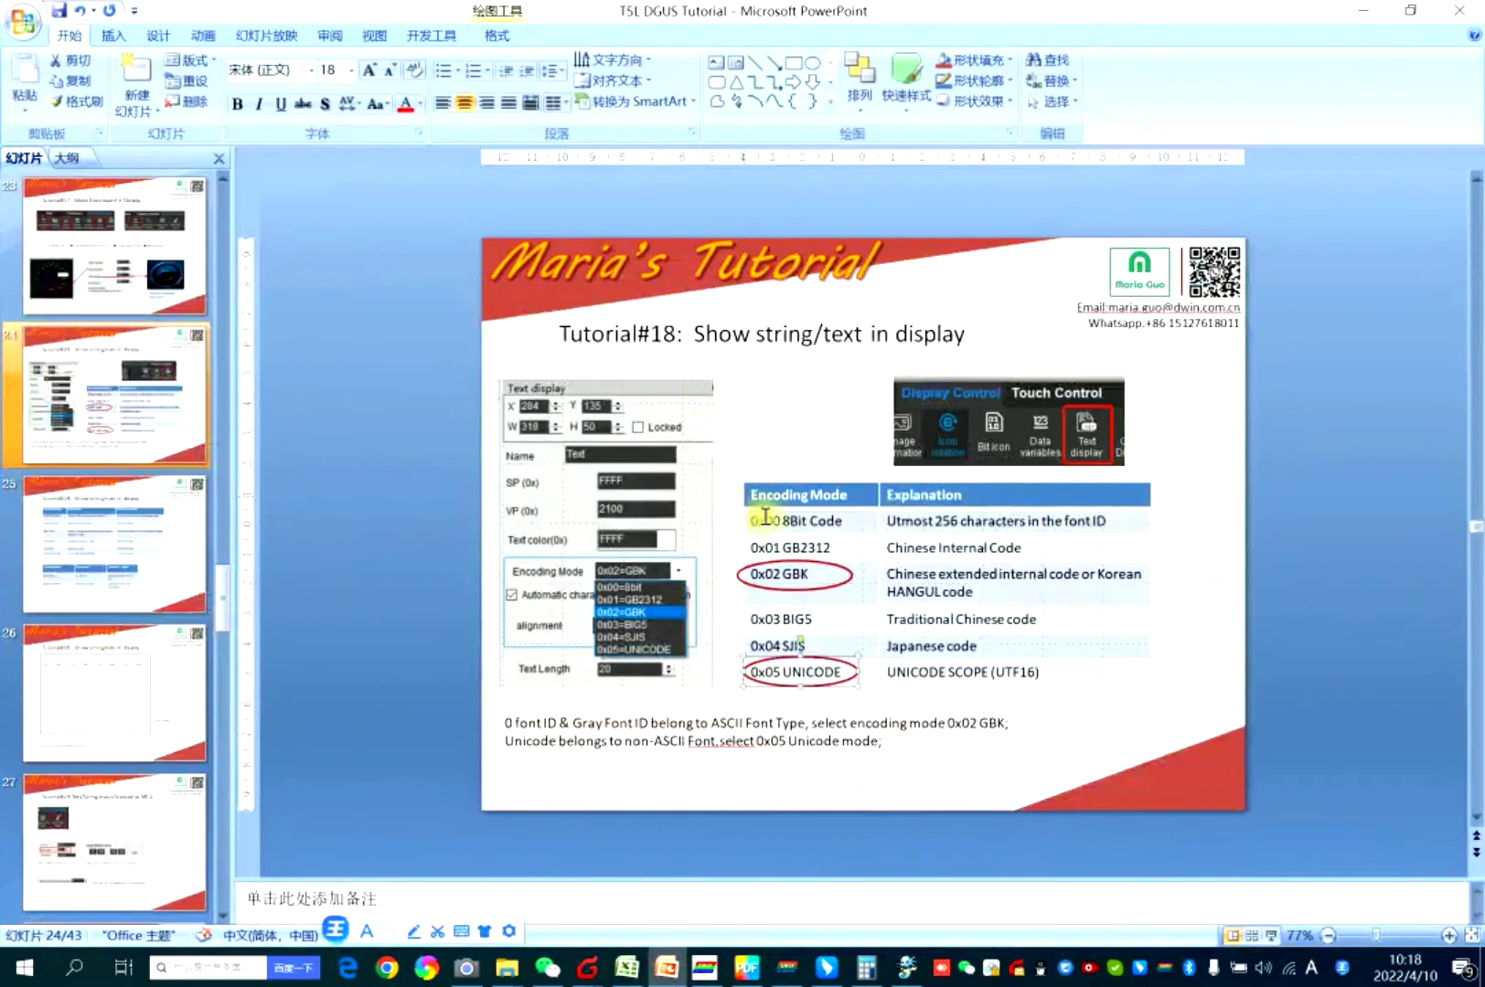
# Start the slide show from the current slide and advance to the ASCII Scope slide.
pyautogui.click(1272, 935)
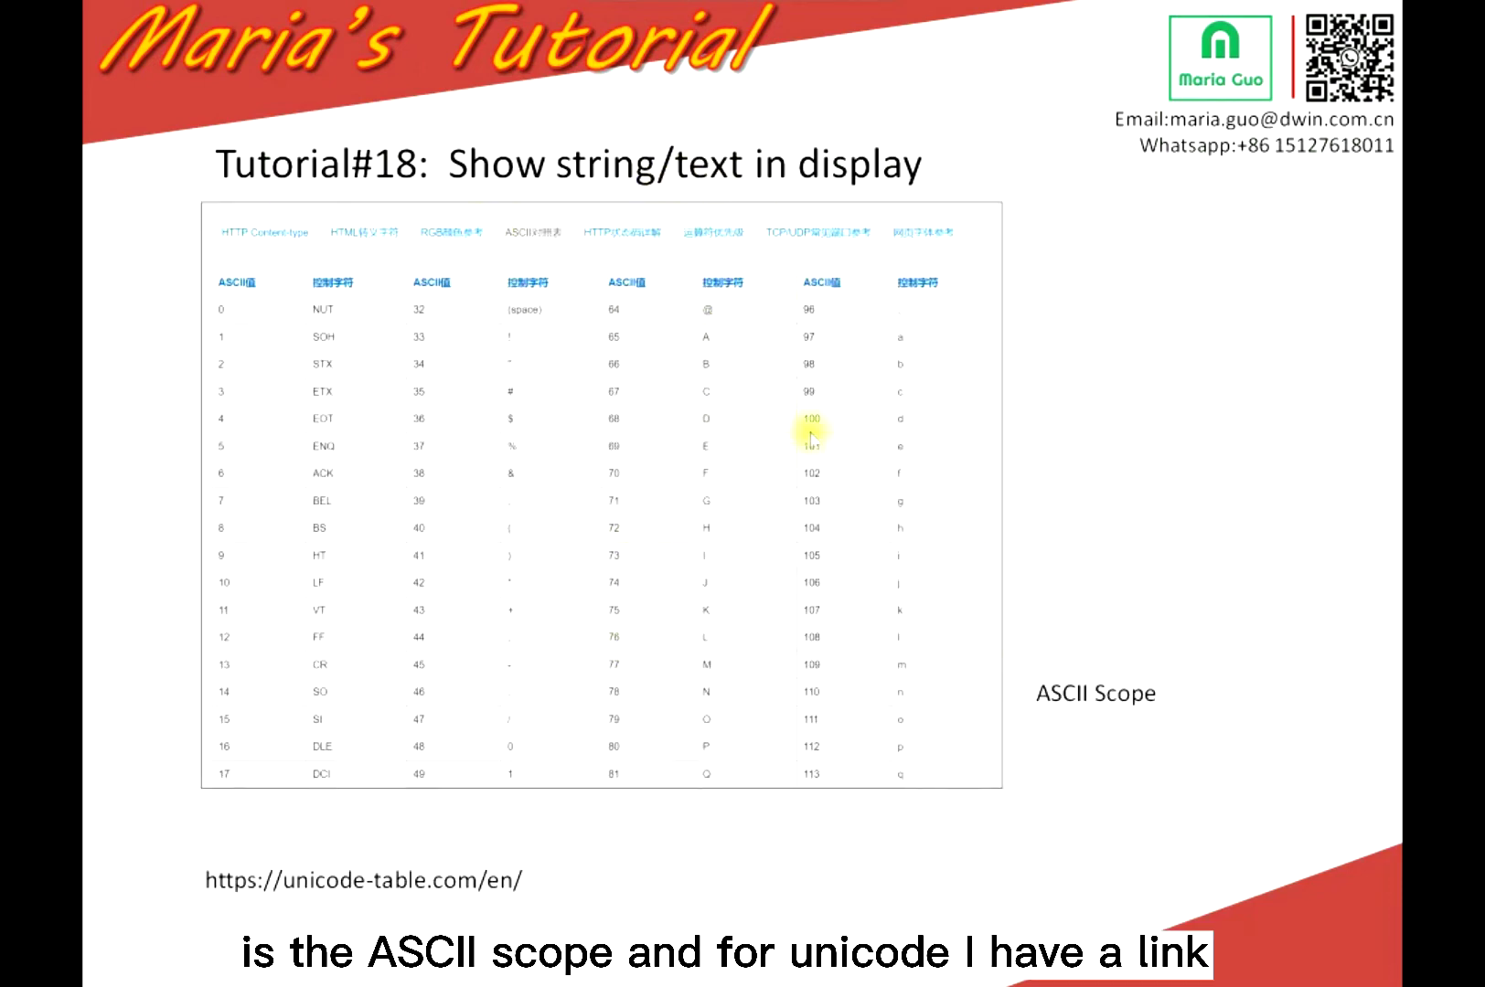
# Open the unicode-table.com link from the slide, then end the slide show.
pyautogui.rightClick(1097, 325)
pyautogui.click(464, 881)
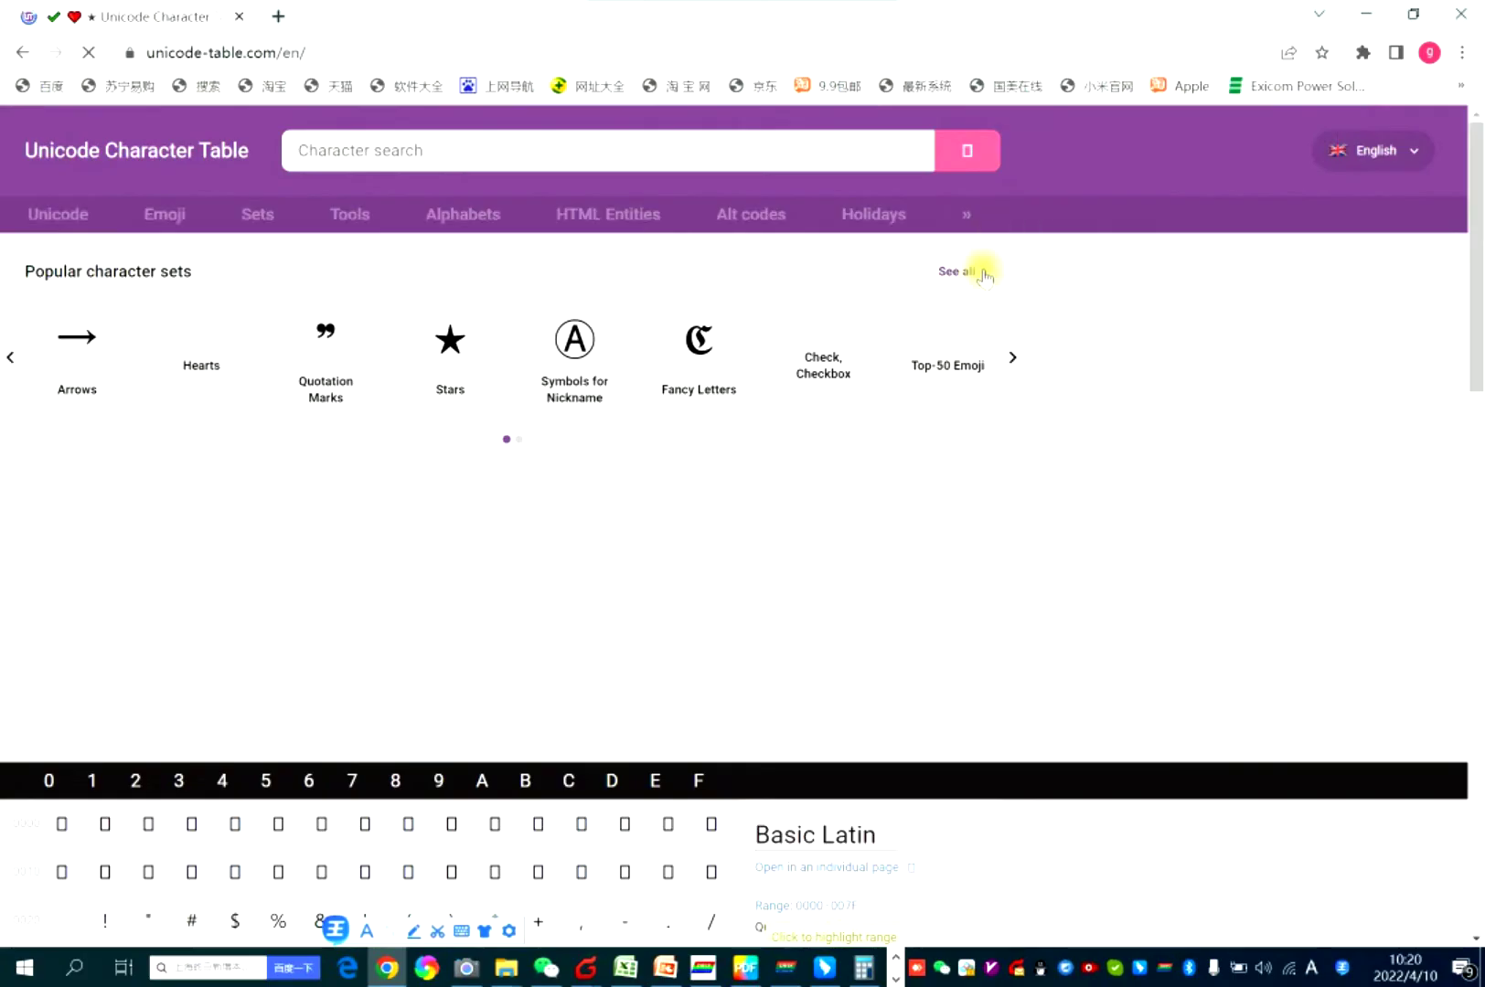
pyautogui.moveTo(1477, 192); pyautogui.dragTo(1477, 347)
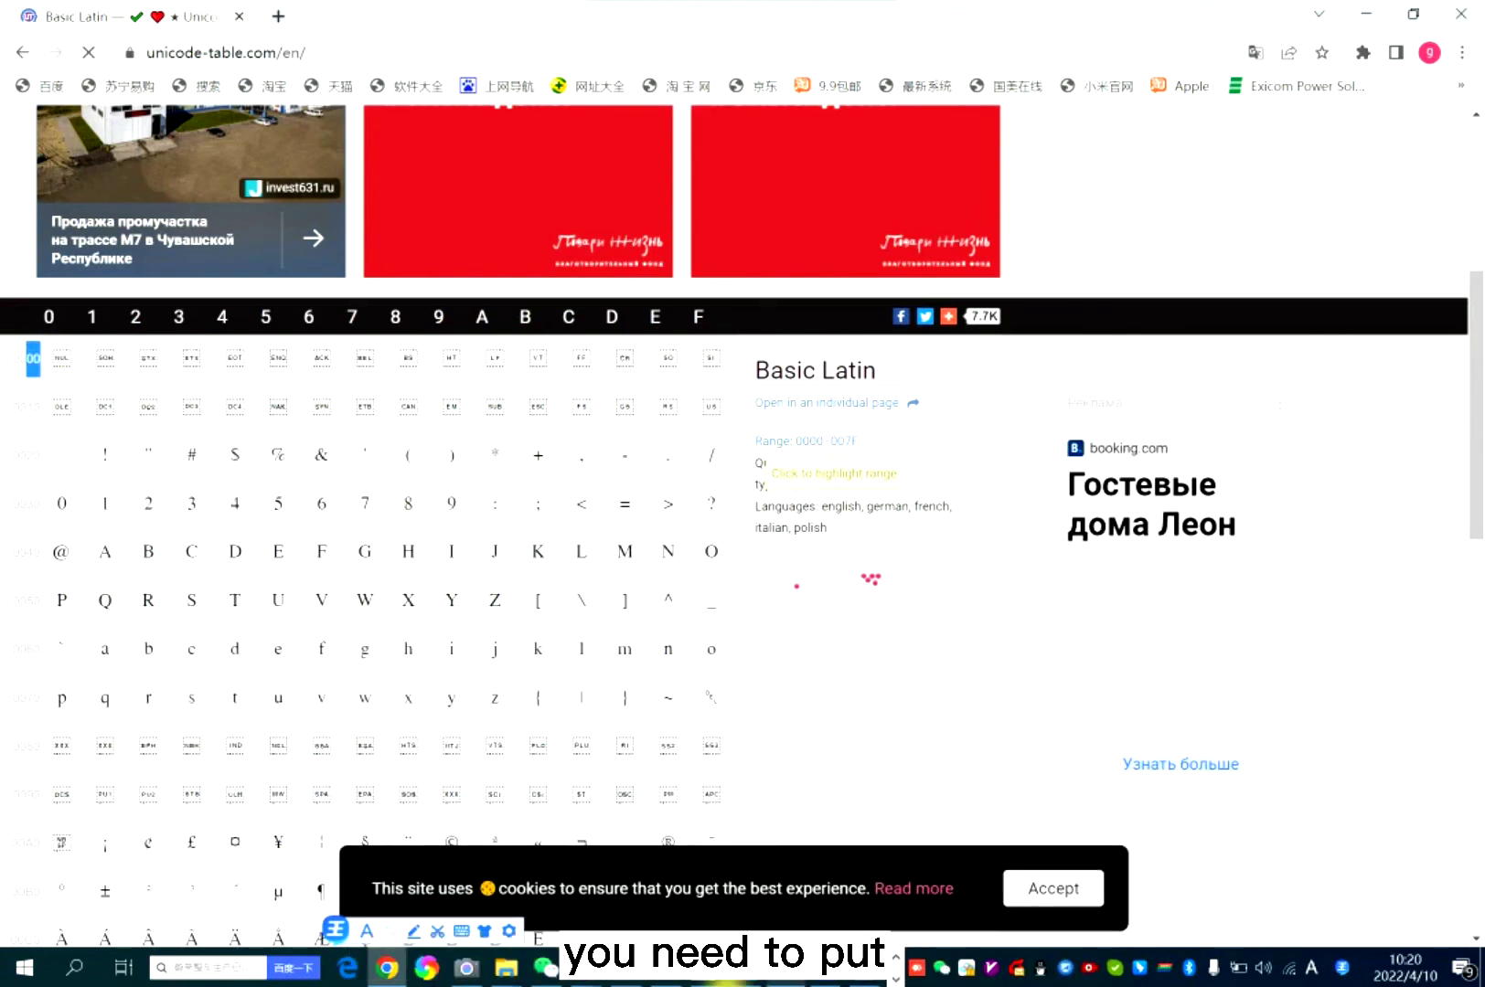
pyautogui.click(668, 971)
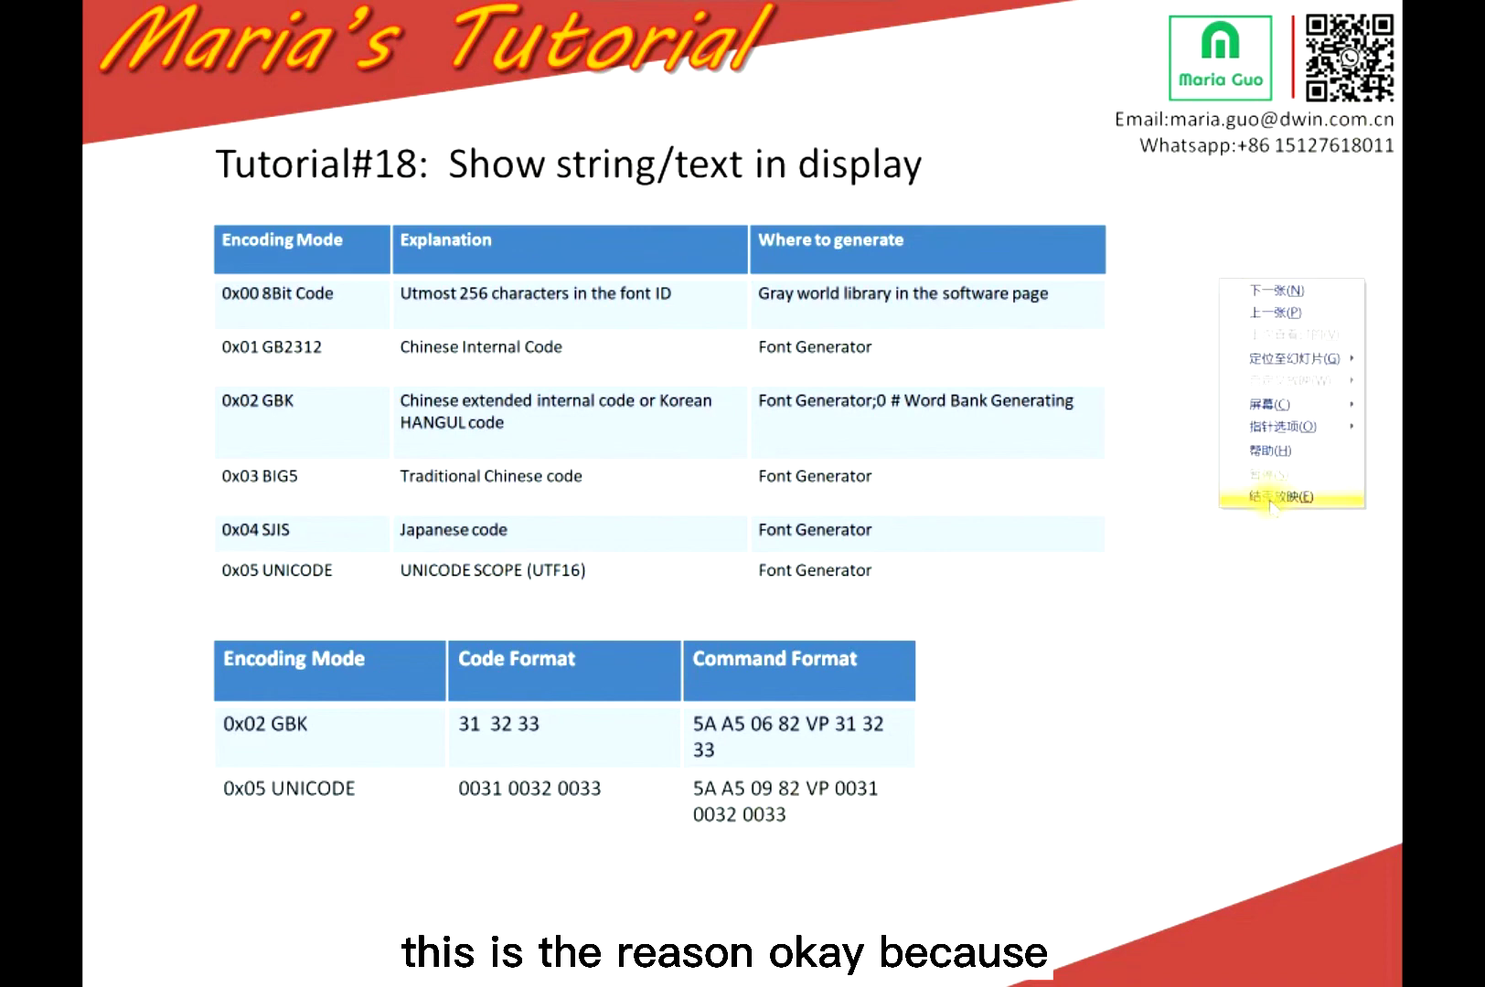
pyautogui.click(1282, 501)
# Return to the Basic Latin chart on unicode-table.com and highlight the 0030 digit row.
pyautogui.click(388, 967)
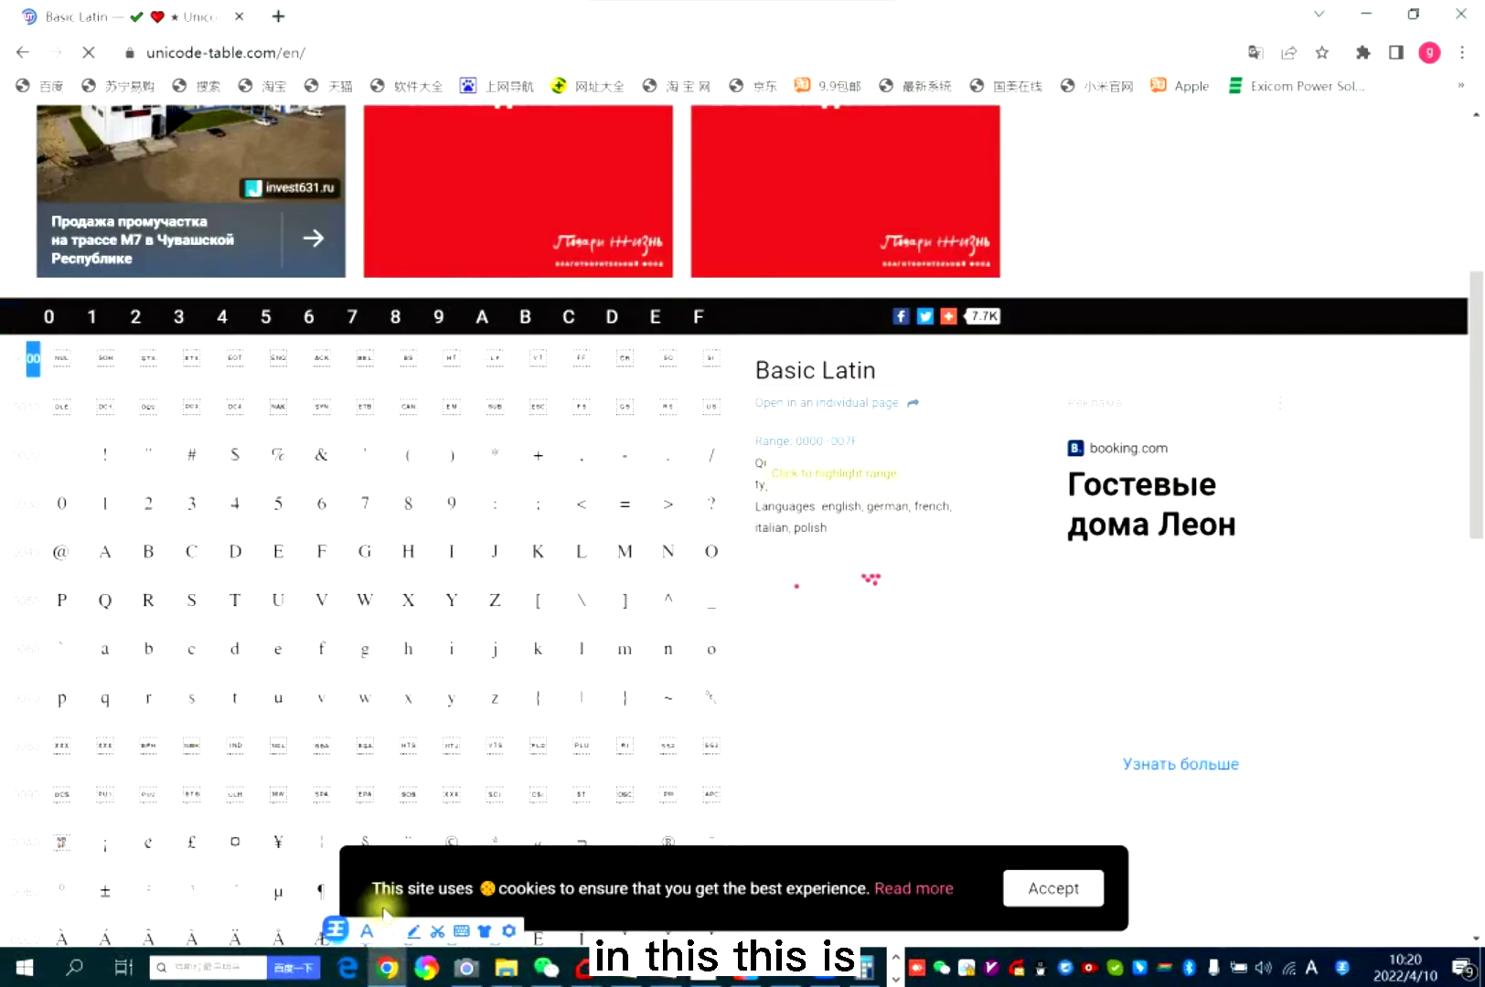
pyautogui.tripleClick(38, 371)
pyautogui.click(37, 373)
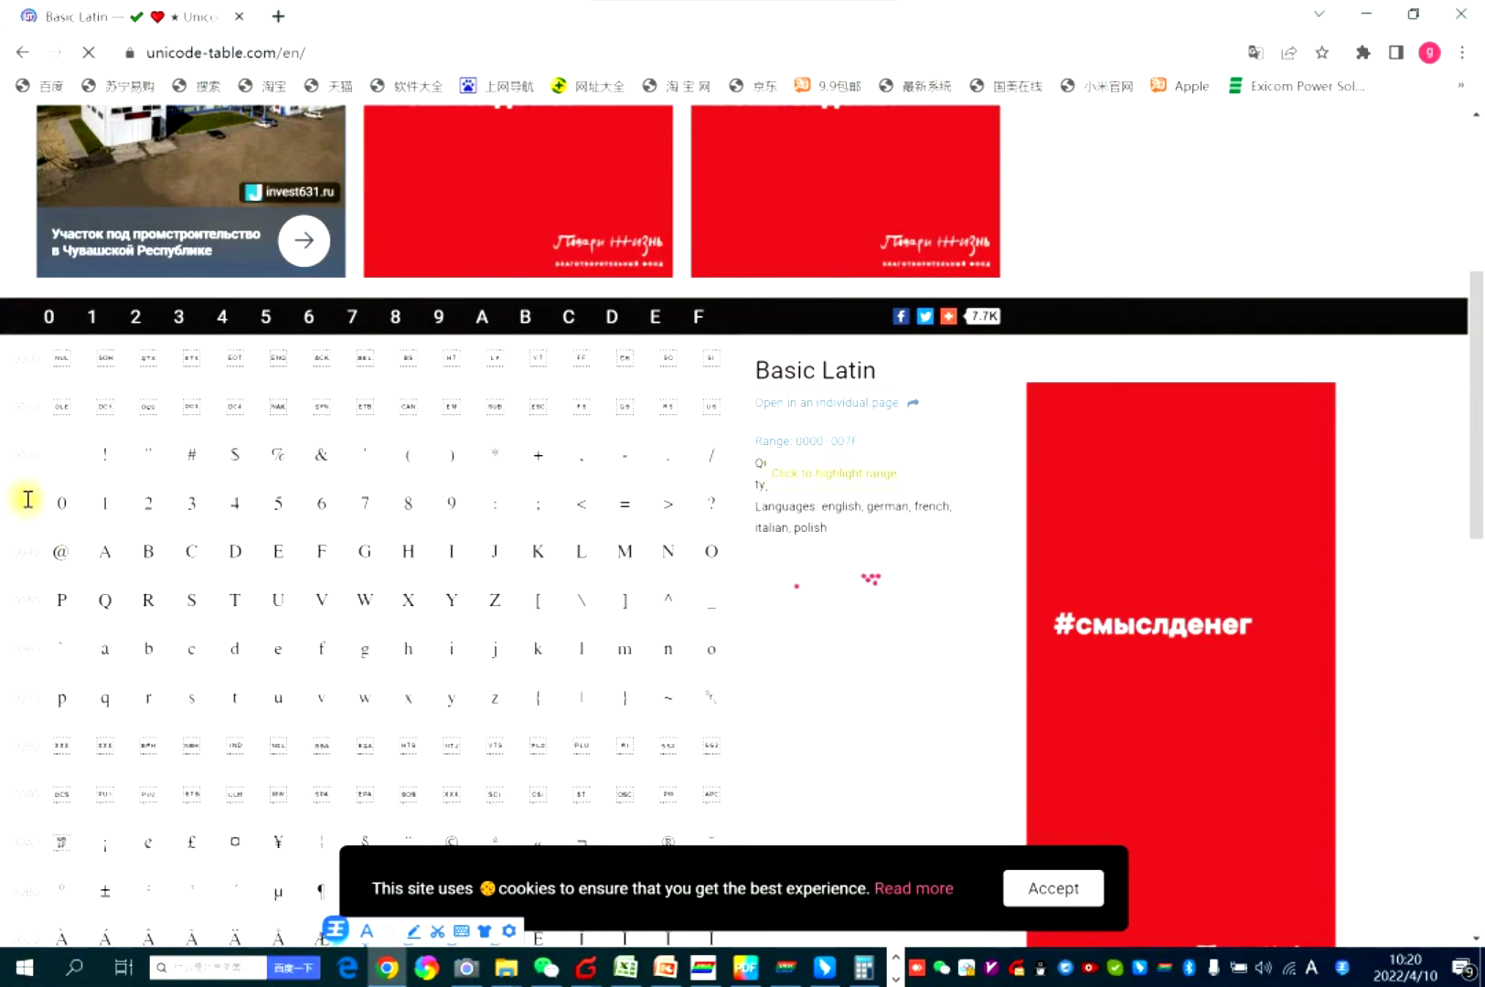
pyautogui.doubleClick(19, 504)
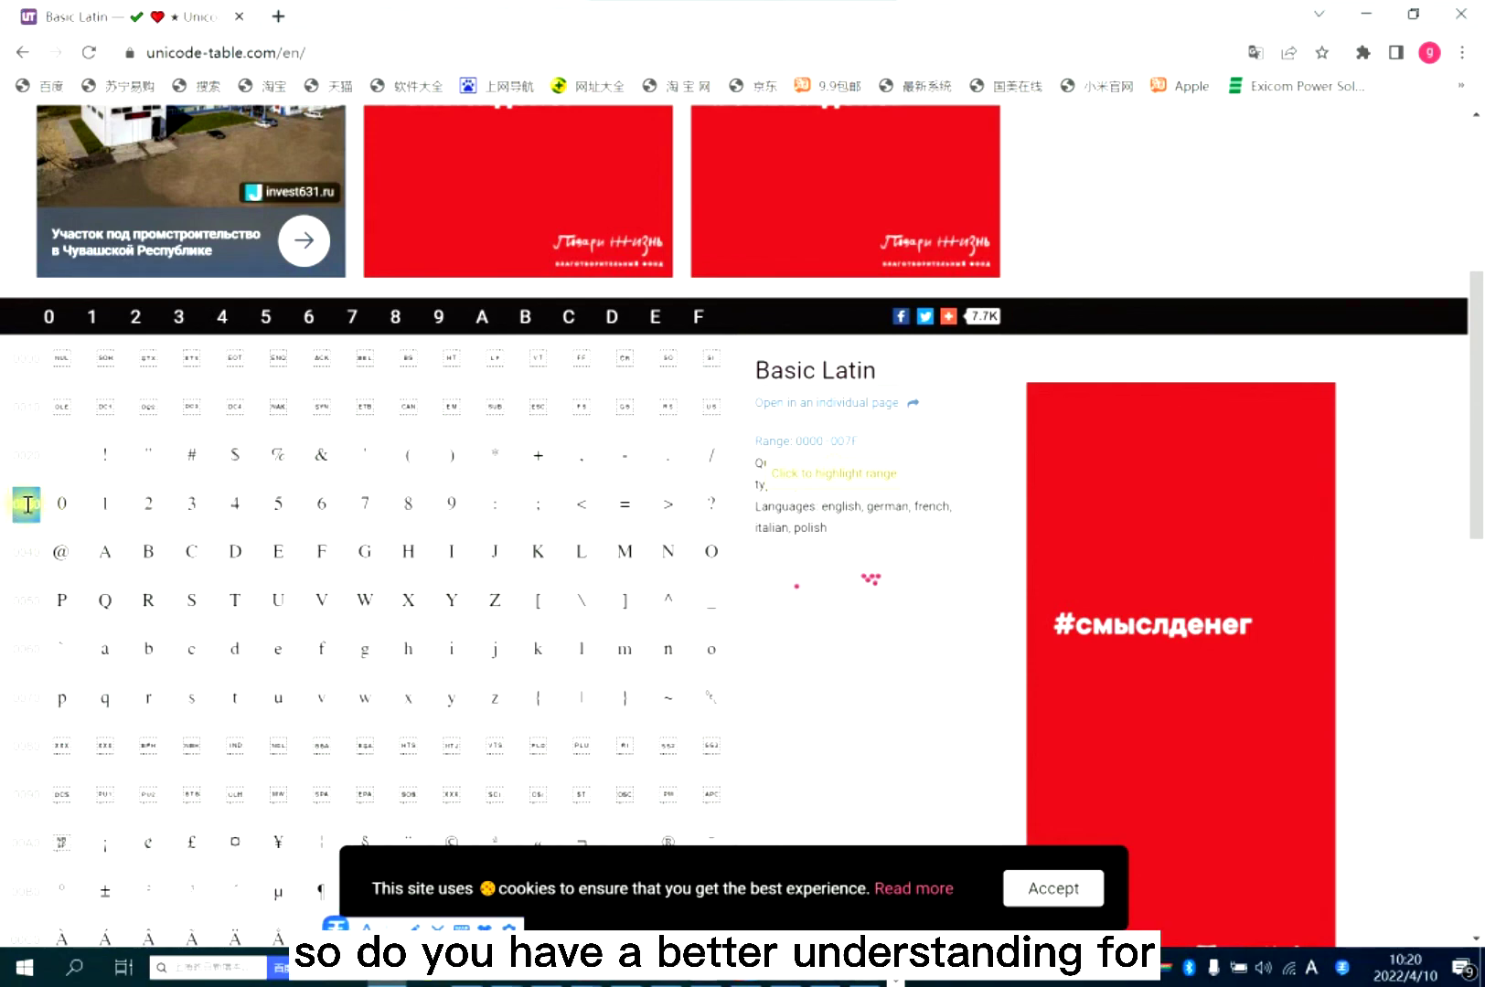
# Return to PowerPoint and present slide 24, the GBK/Unicode encoding-mode table, full screen.
pyautogui.click(645, 969)
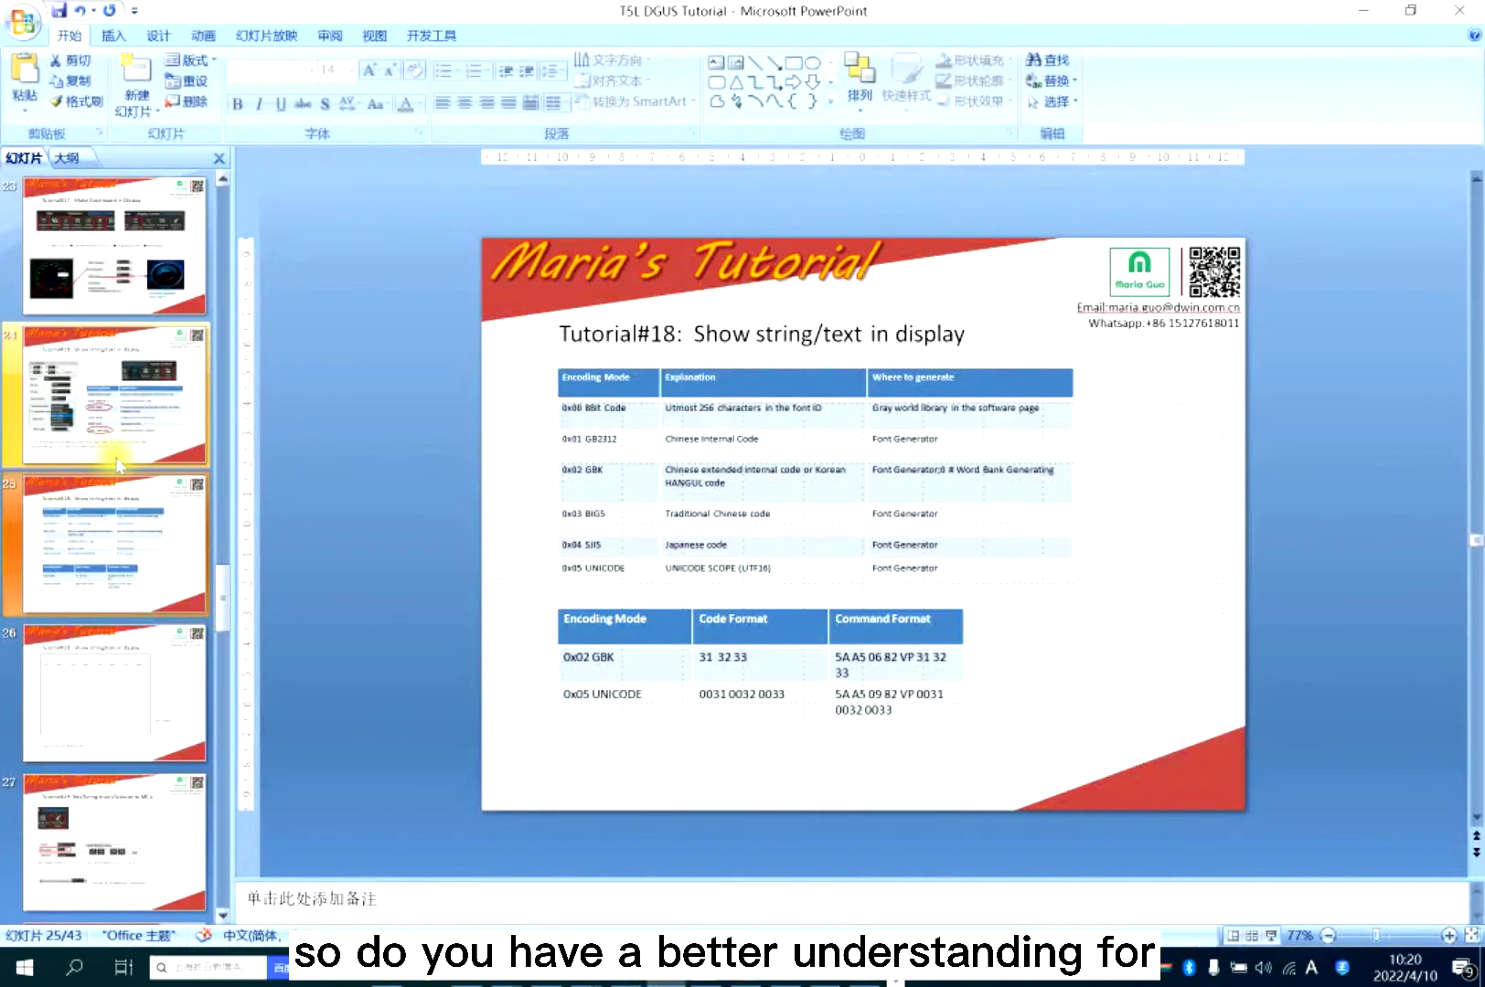
pyautogui.click(116, 411)
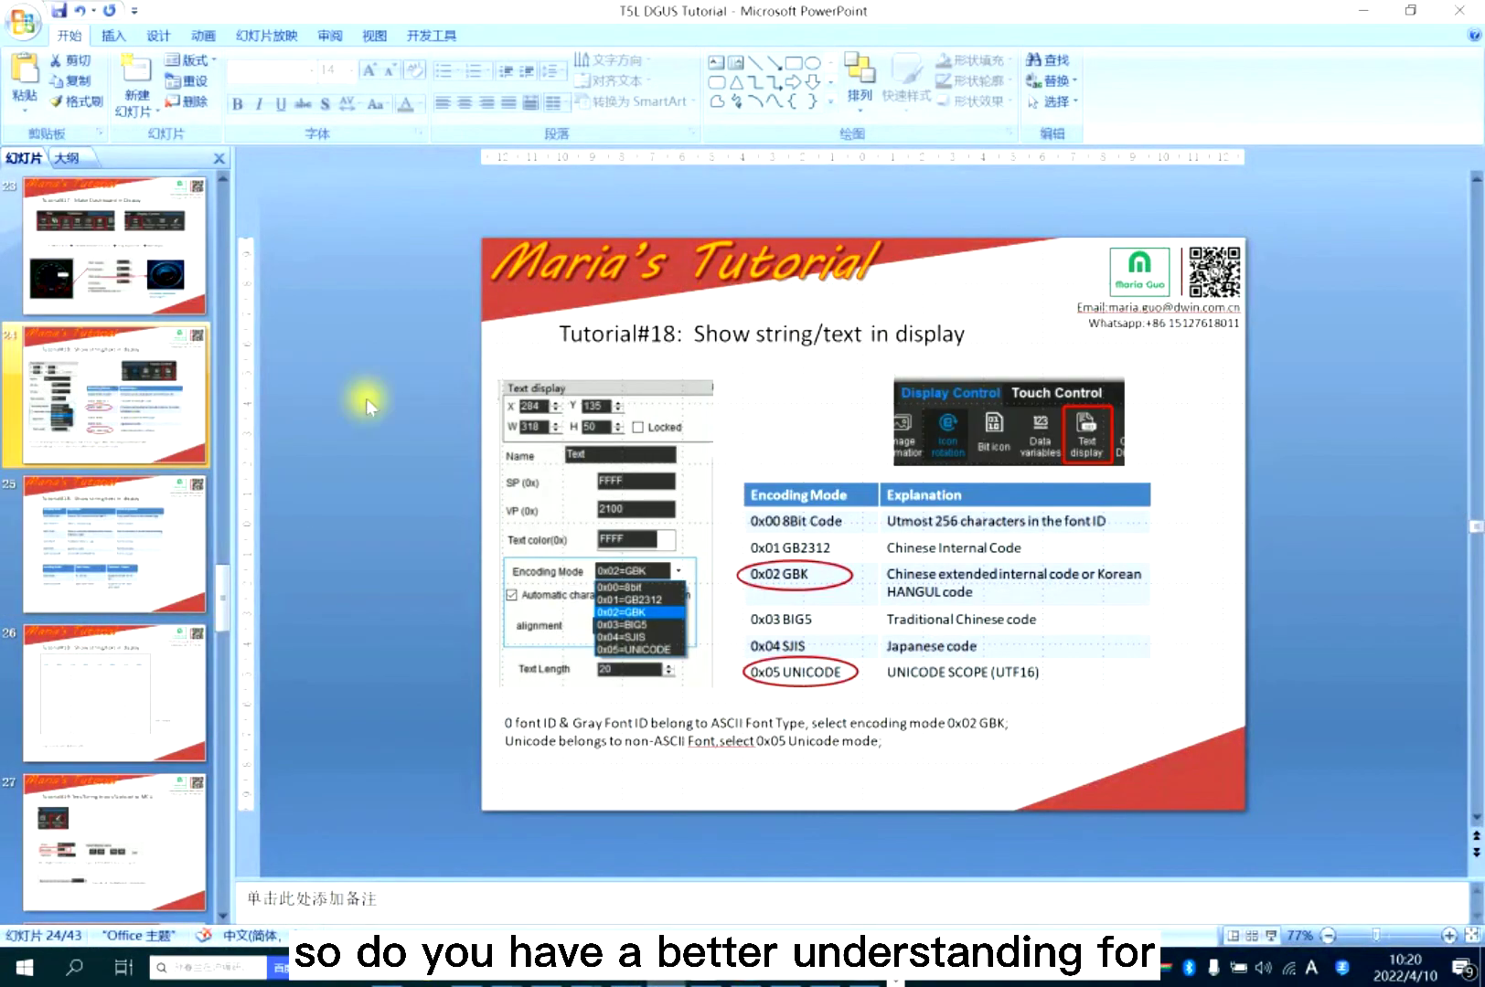
pyautogui.click(1273, 935)
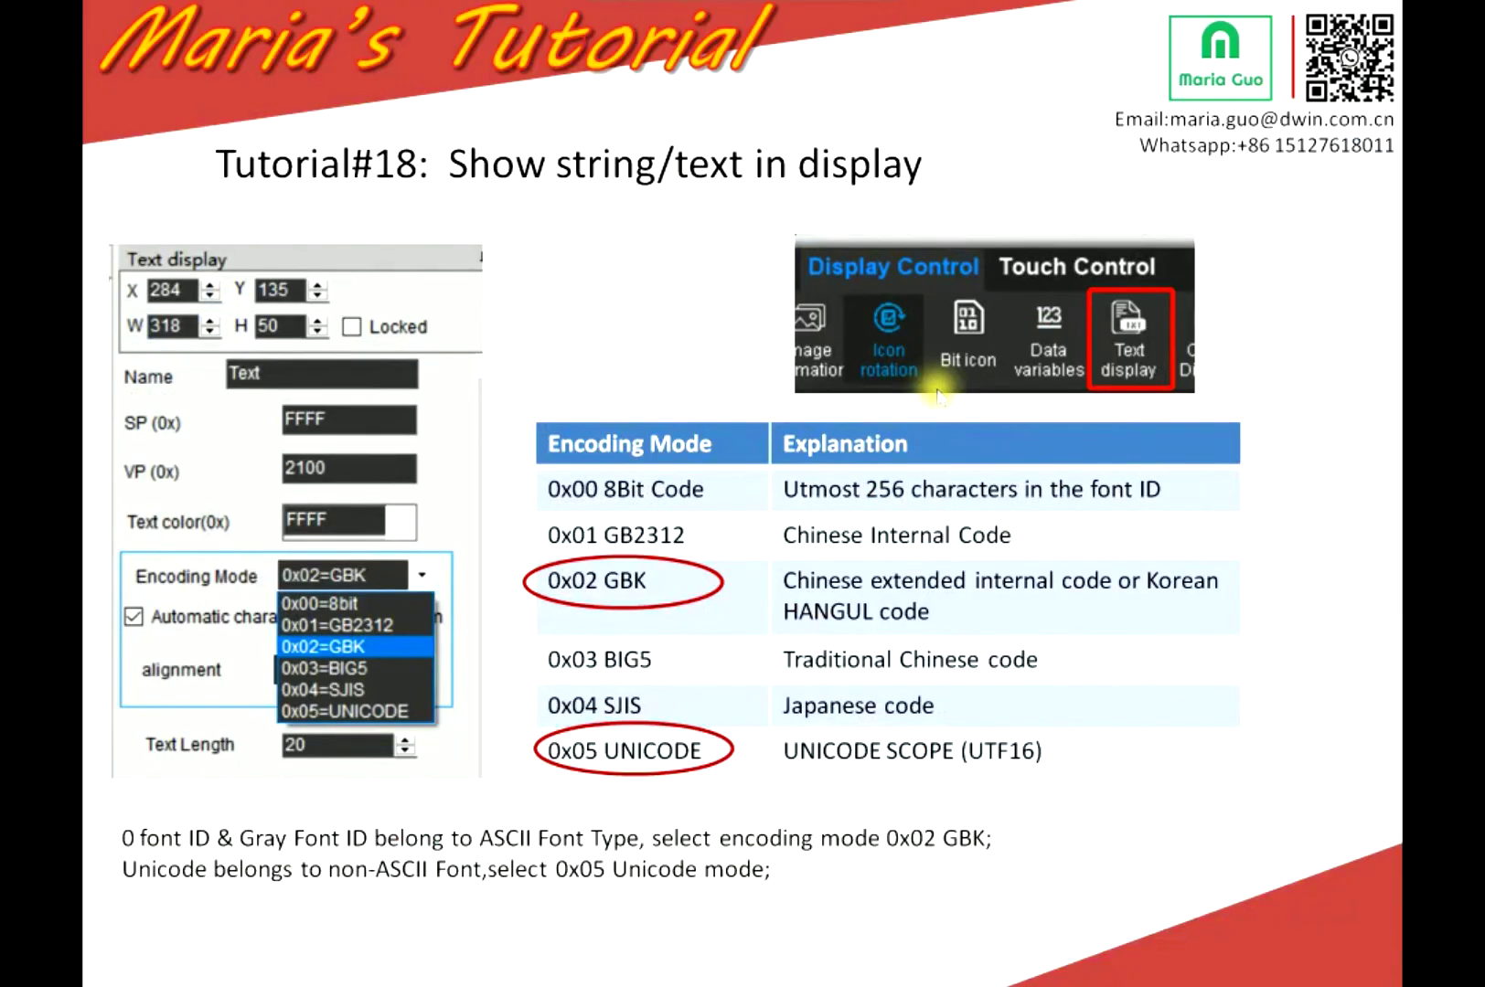